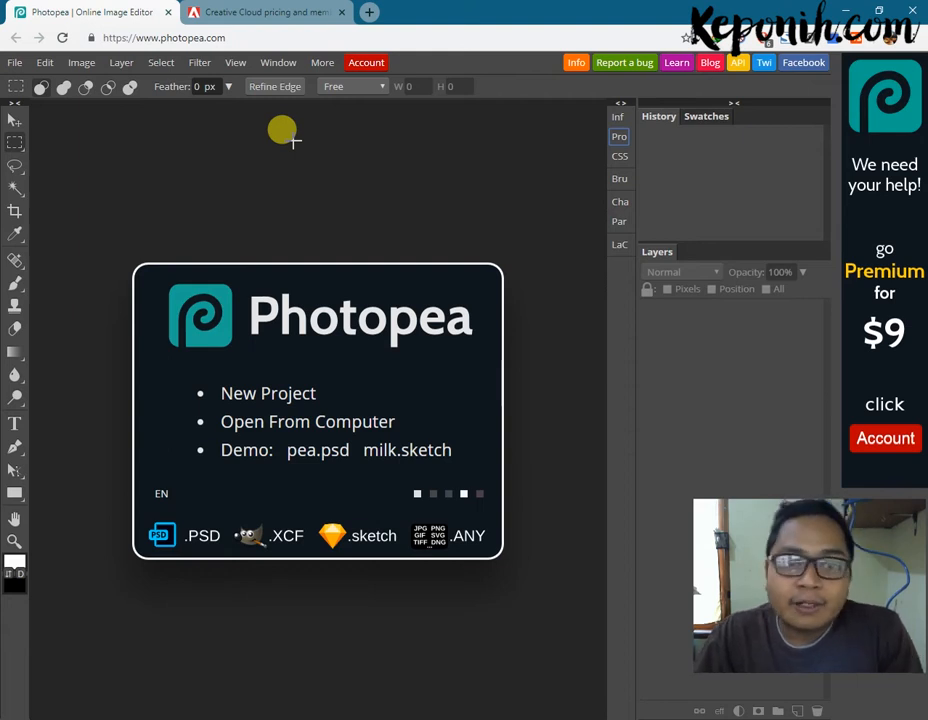
# Step: Review the Creative Cloud plans and pricing page for individuals, and return to the Photopea editor
pyautogui.click(210, 18)
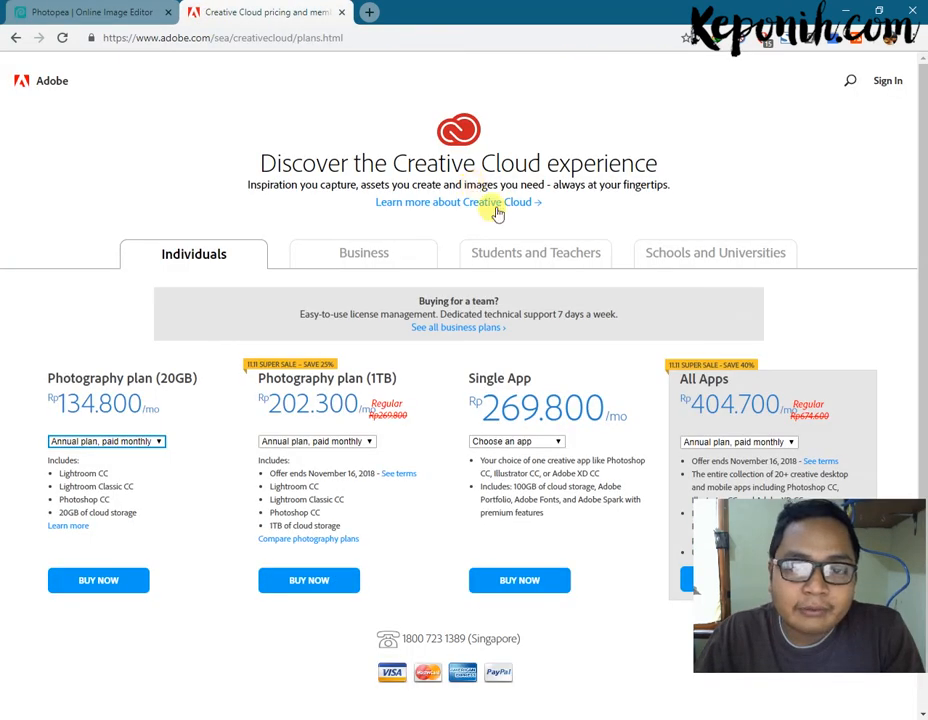
pyautogui.scroll(-1, 213, 380)
pyautogui.scroll(1, 213, 380)
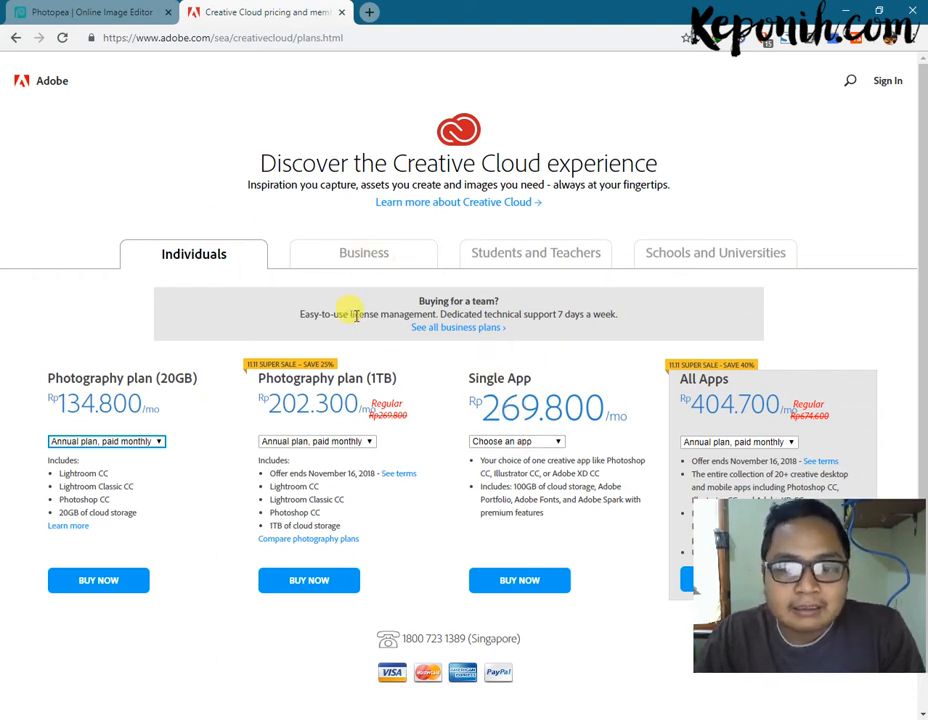
pyautogui.click(107, 18)
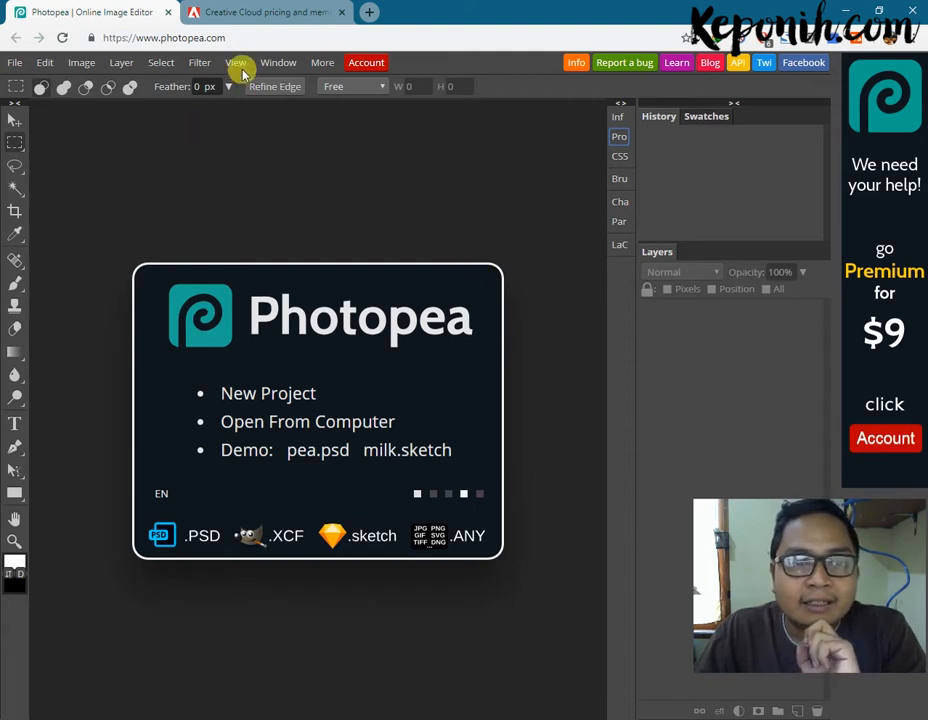
pyautogui.moveTo(160, 37); pyautogui.dragTo(236, 33)
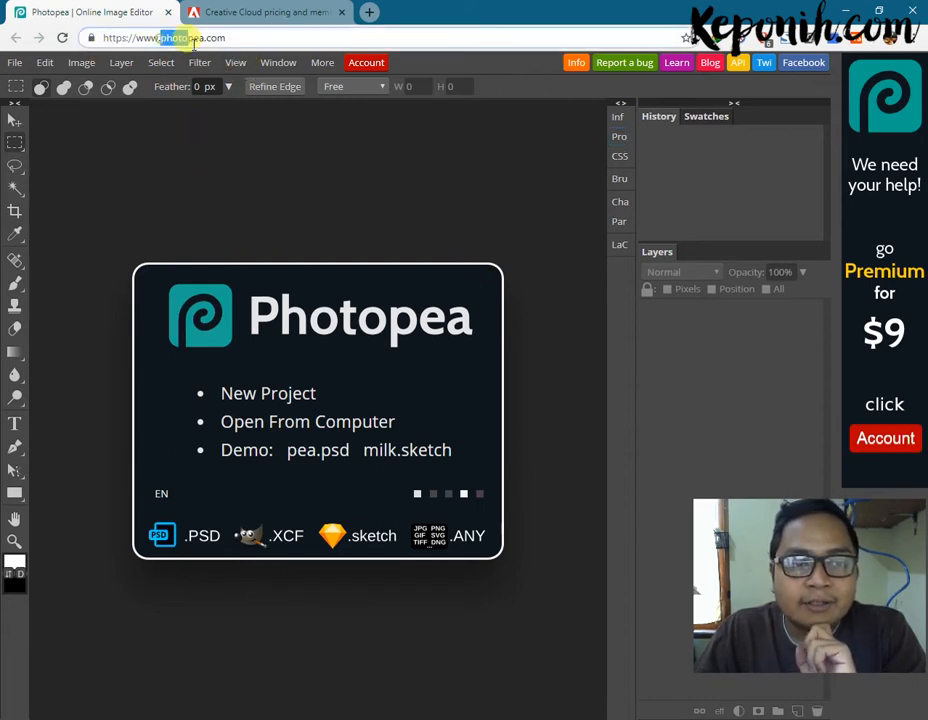
pyautogui.moveTo(911, 141); pyautogui.dragTo(362, 191)
pyautogui.click(322, 62)
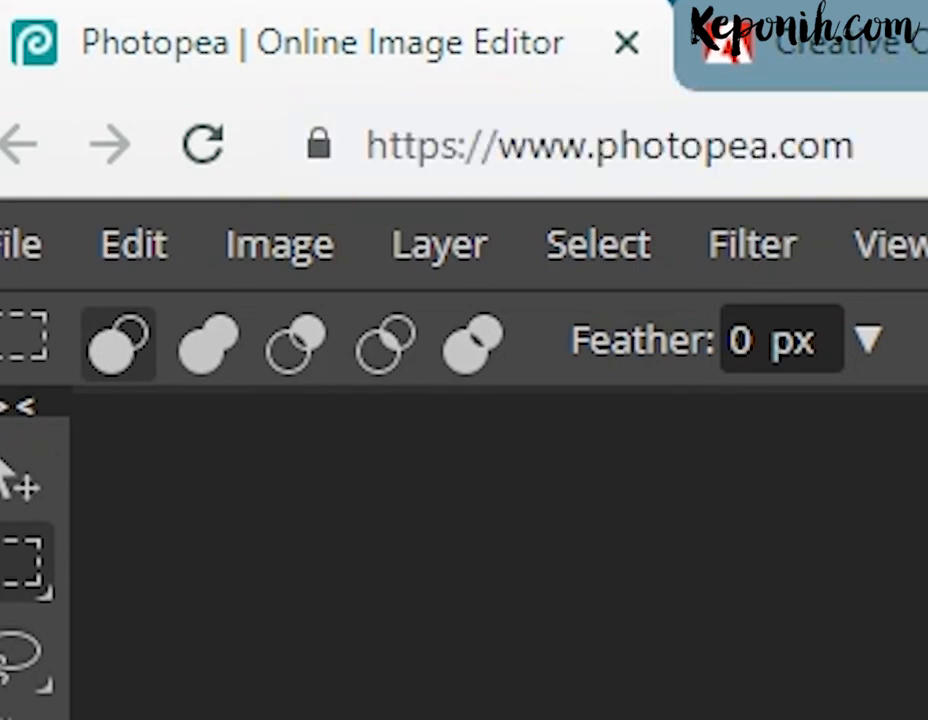
pyautogui.click(239, 166)
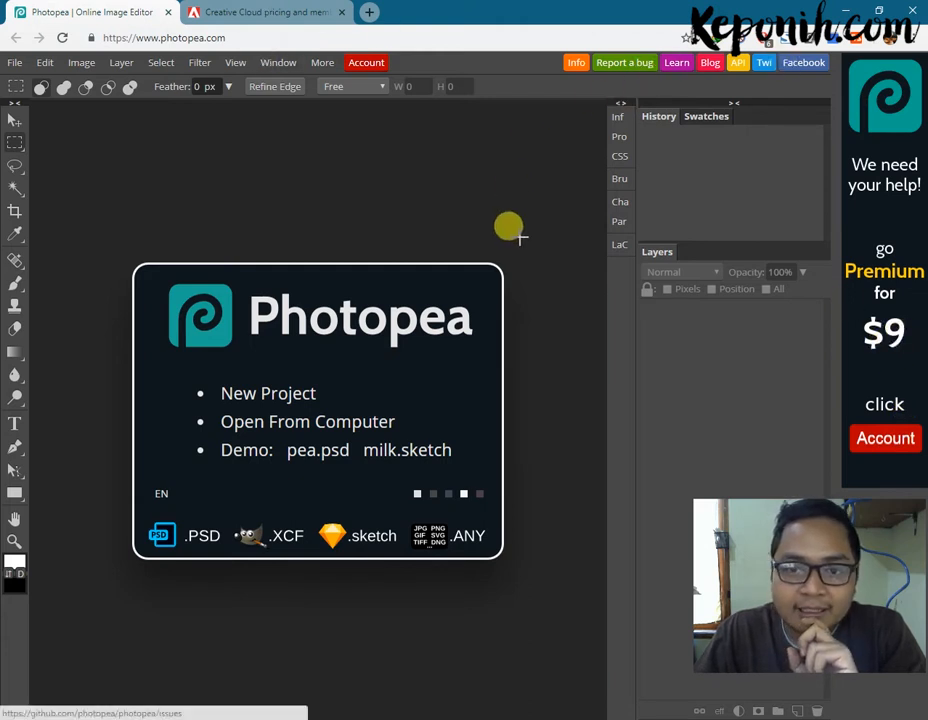
# Step: Open the photo IMG_2633.JPG from the TEST Photopea folder
pyautogui.click(24, 64)
pyautogui.click(32, 107)
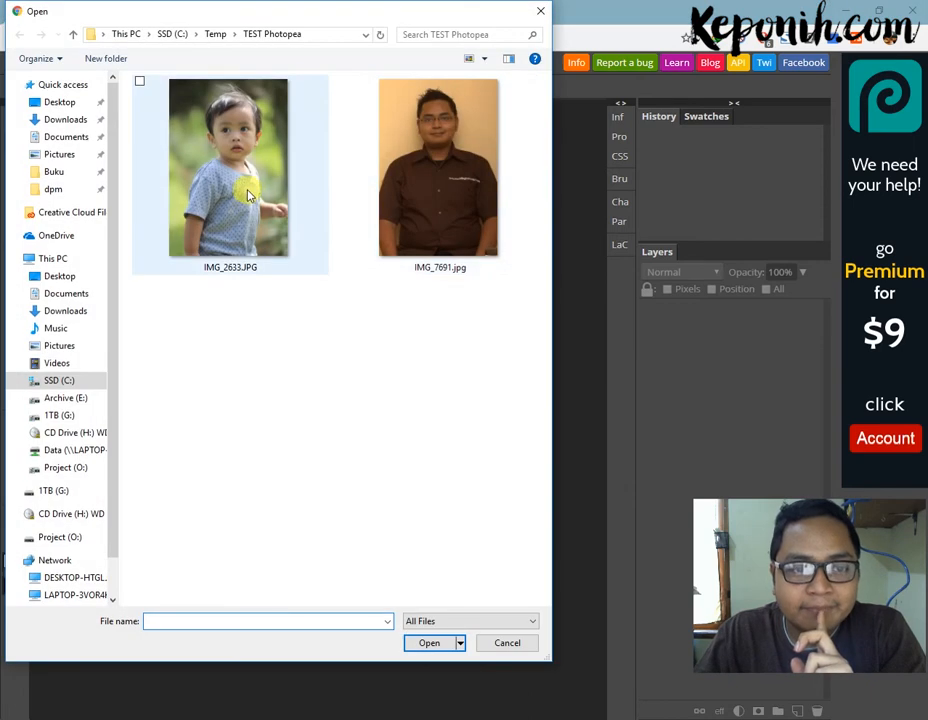
pyautogui.click(250, 195)
pyautogui.click(429, 181)
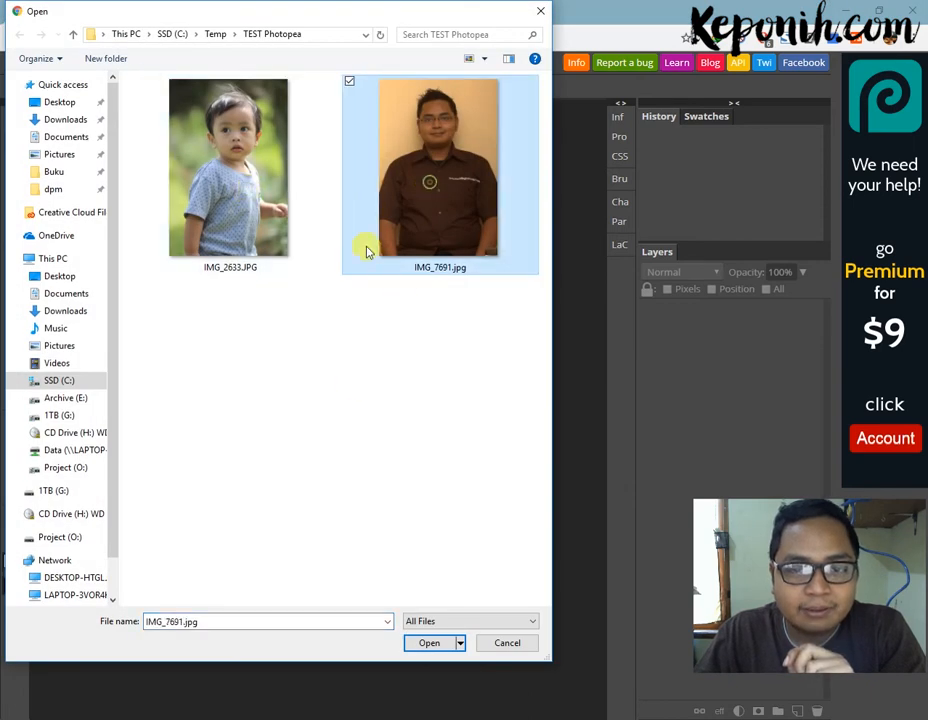
pyautogui.click(294, 244)
pyautogui.click(447, 208)
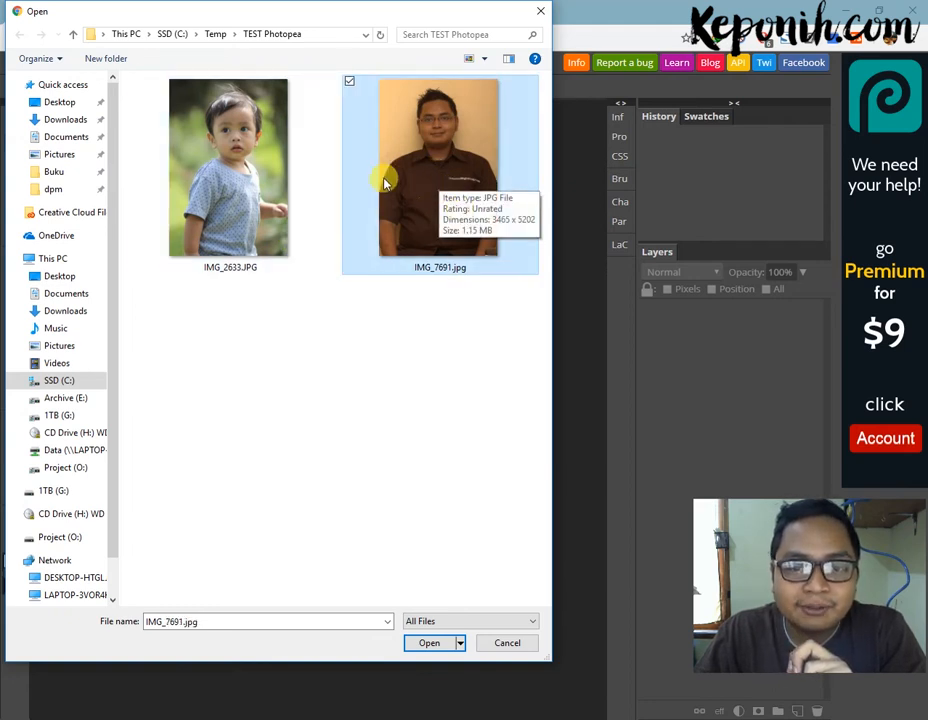
pyautogui.click(269, 174)
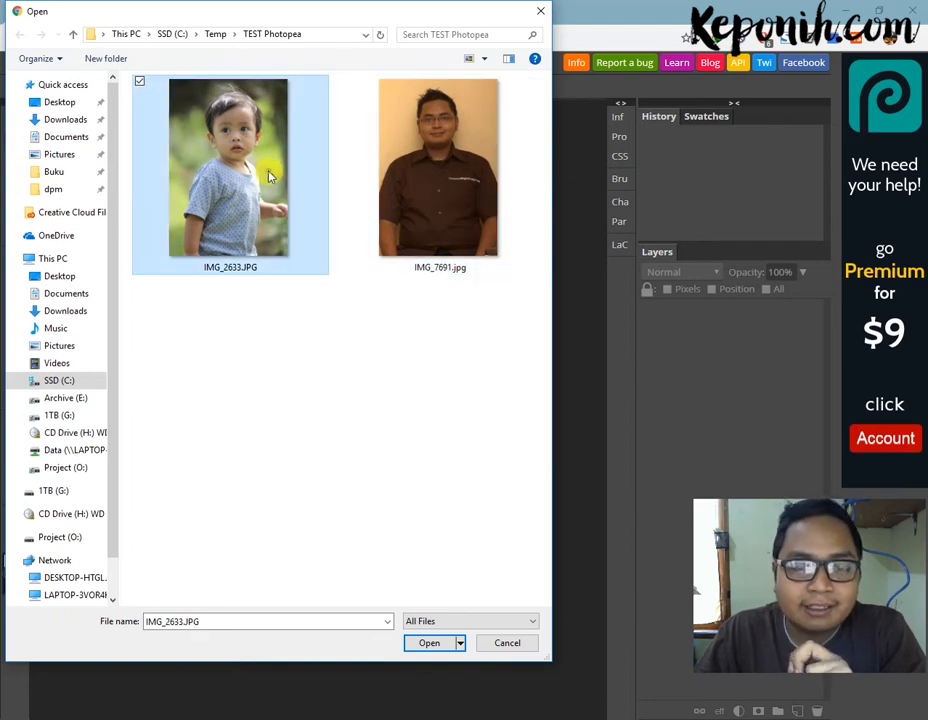
pyautogui.click(436, 649)
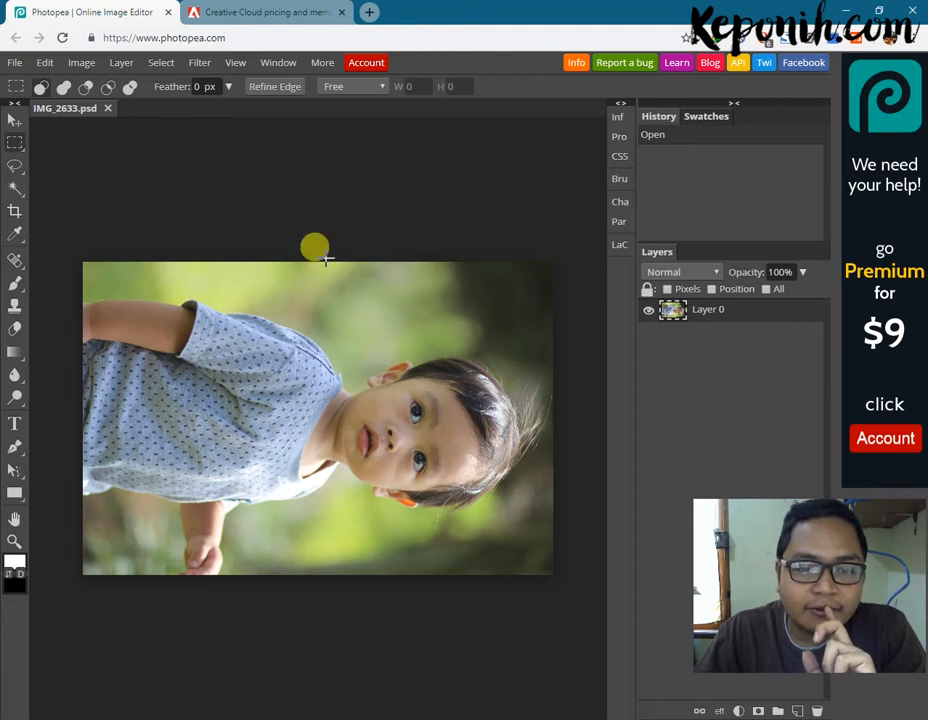
# Step: Rotate the whole image 90° counterclockwise so the child stands upright
pyautogui.click(82, 62)
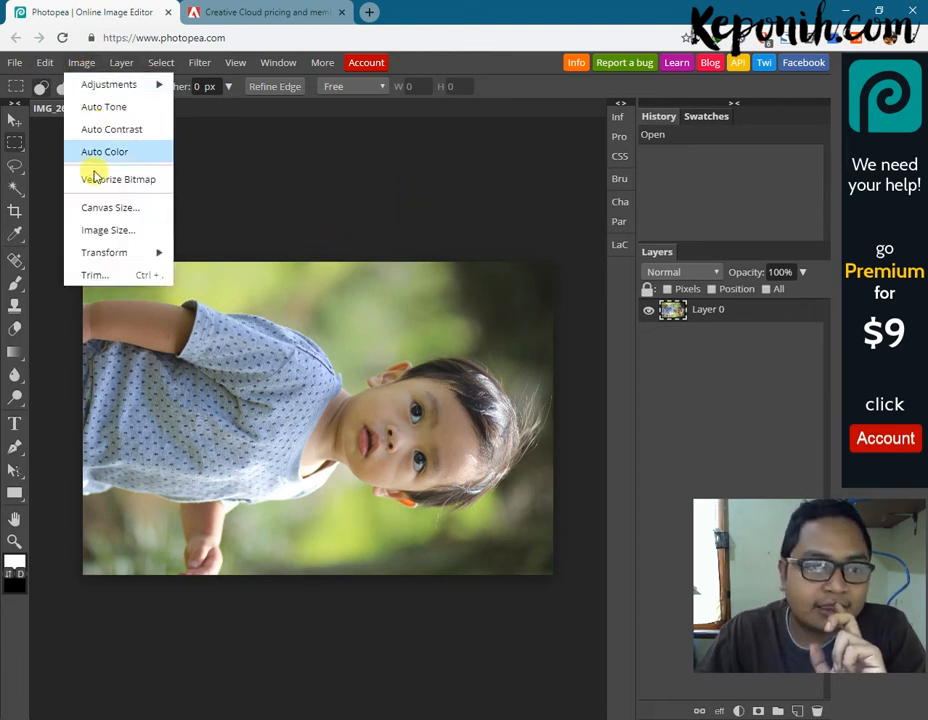
pyautogui.moveTo(148, 262)
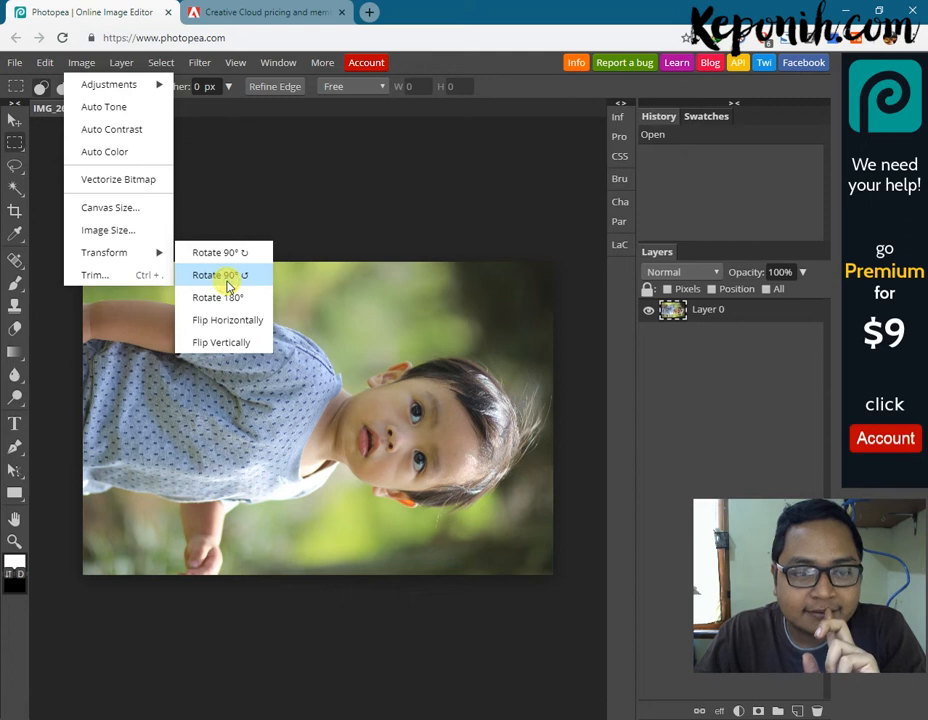
pyautogui.click(222, 272)
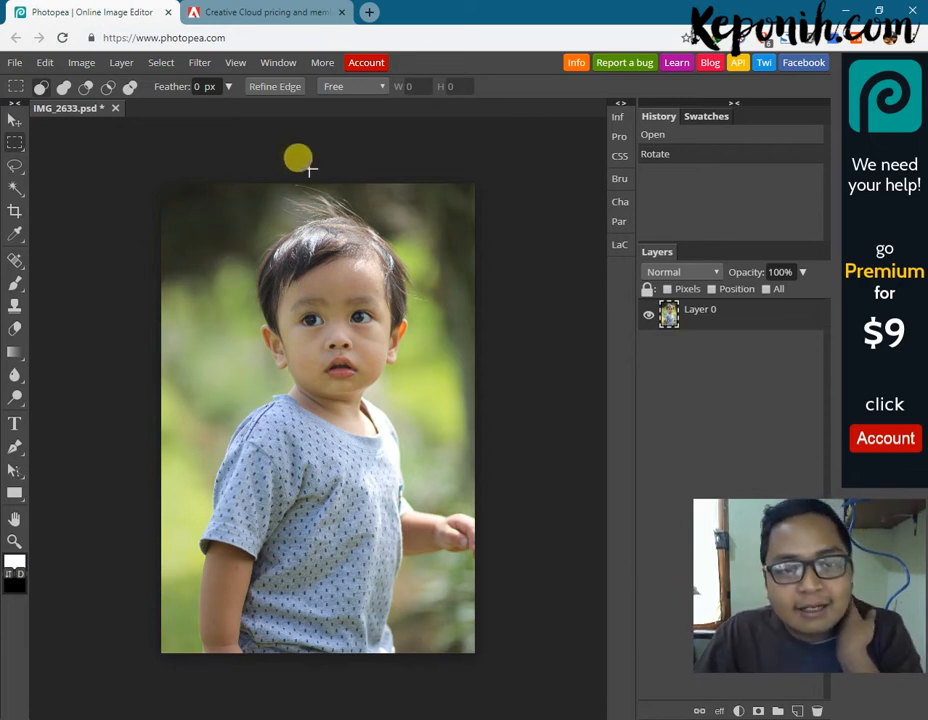
# Step: Try the editor in full-screen view and return to the normal browser window
pyautogui.press('F11')
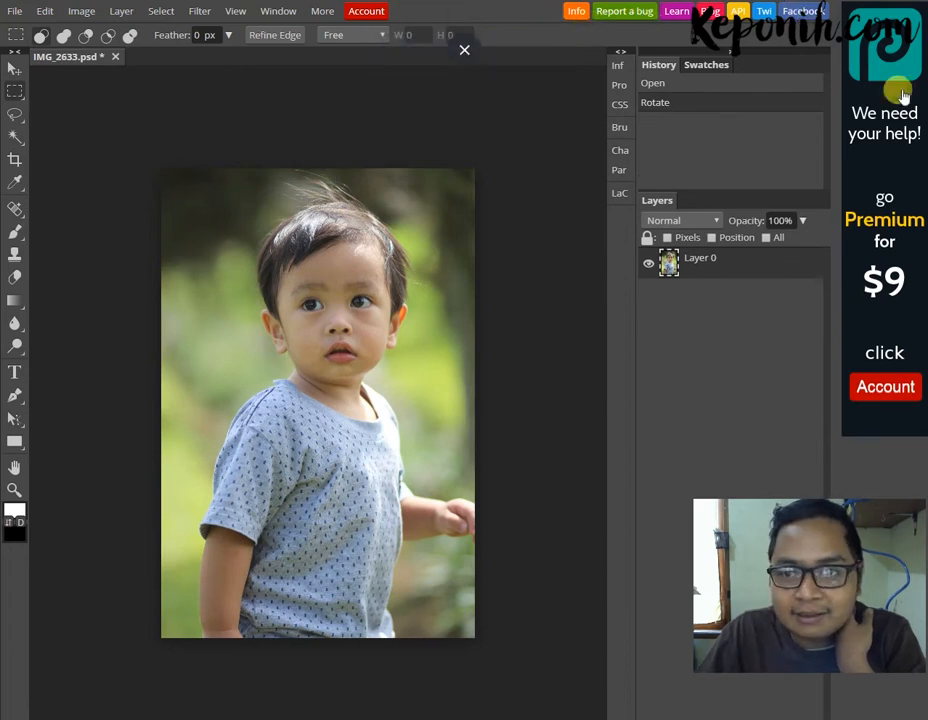
pyautogui.press('F11')
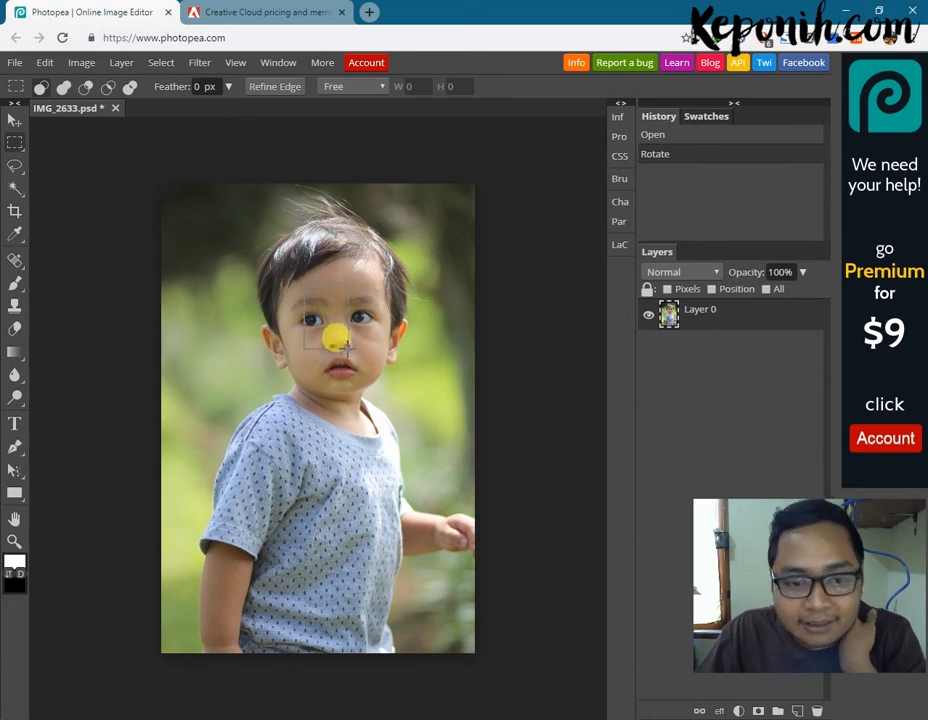
# Step: Make a rectangular selection over one eye and the nose of the child's face, keeping the Rectangle Select tool active
pyautogui.moveTo(304, 284); pyautogui.dragTo(350, 350)
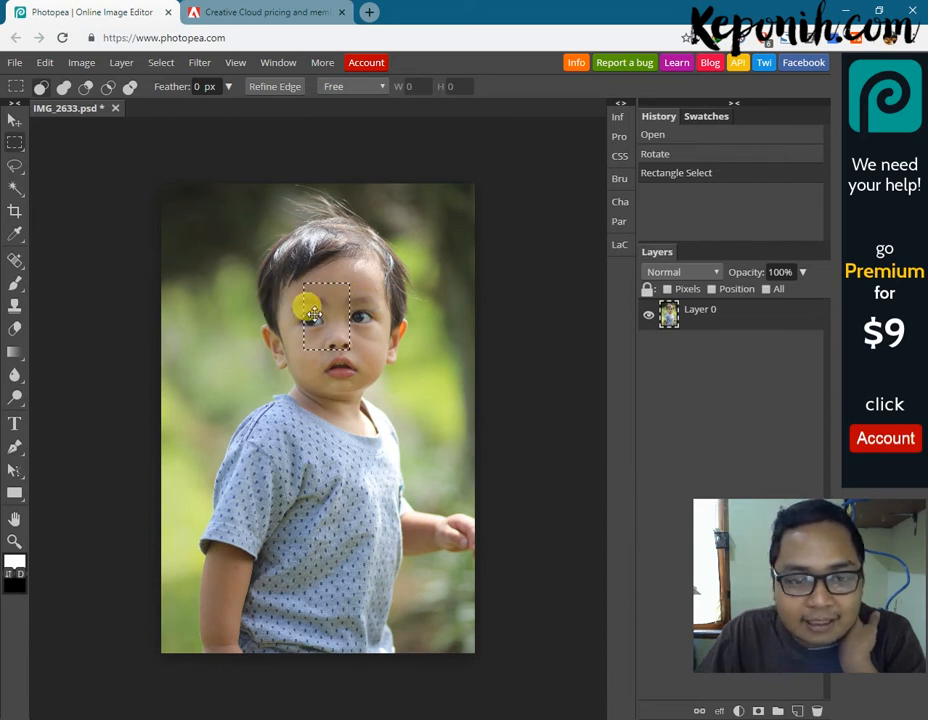
pyautogui.click(12, 120)
pyautogui.click(17, 141)
pyautogui.rightClick(17, 140)
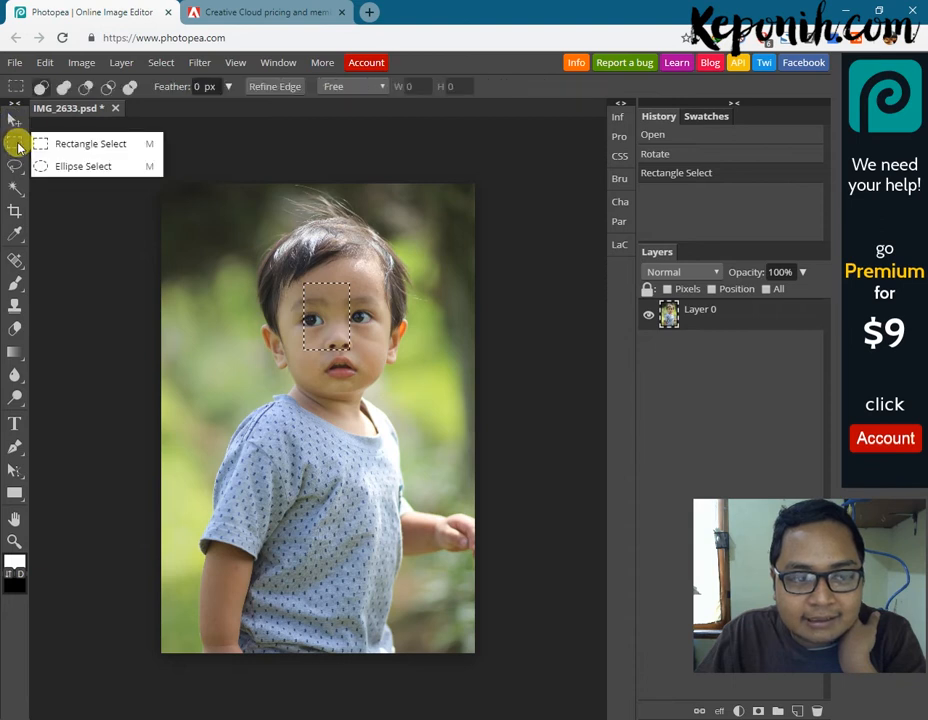
pyautogui.click(66, 145)
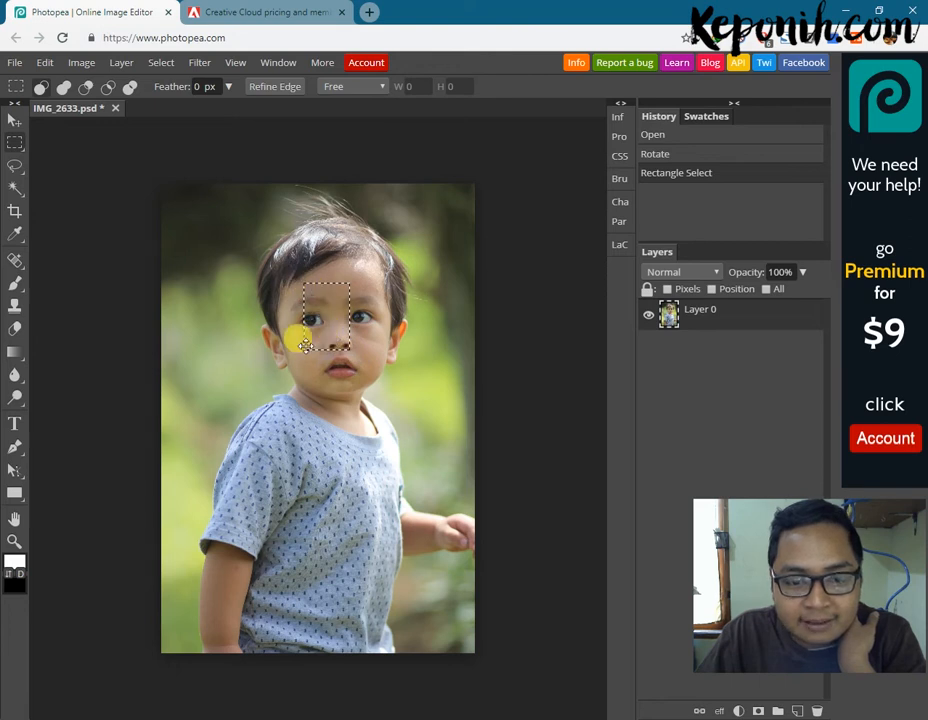
# Step: Add a Curves adjustment layer for the selected area and raise the RGB midtones to brighten it
pyautogui.click(739, 711)
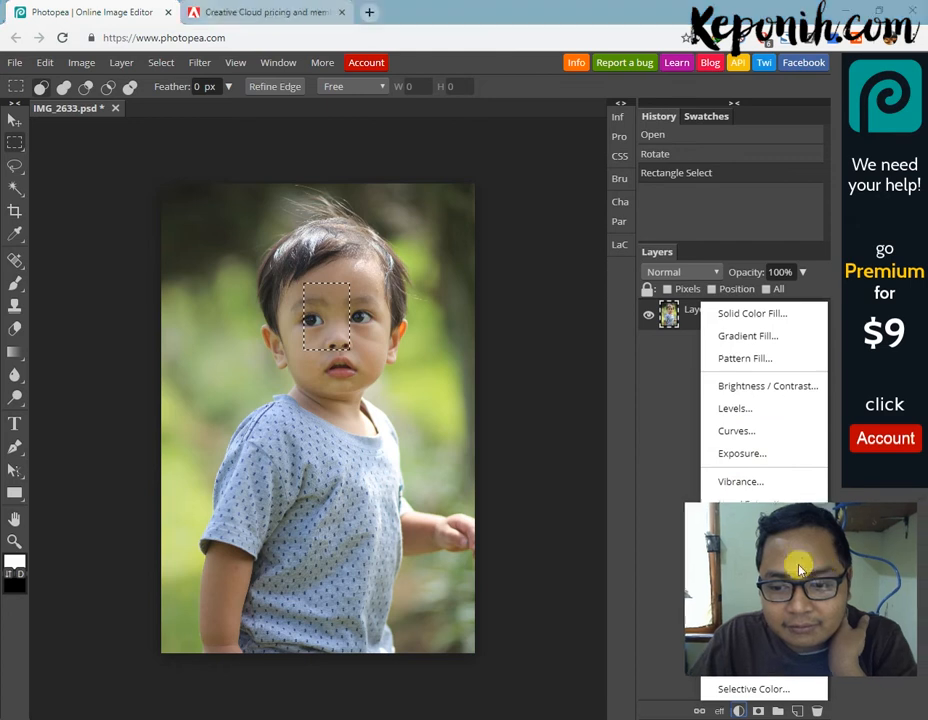
pyautogui.click(778, 439)
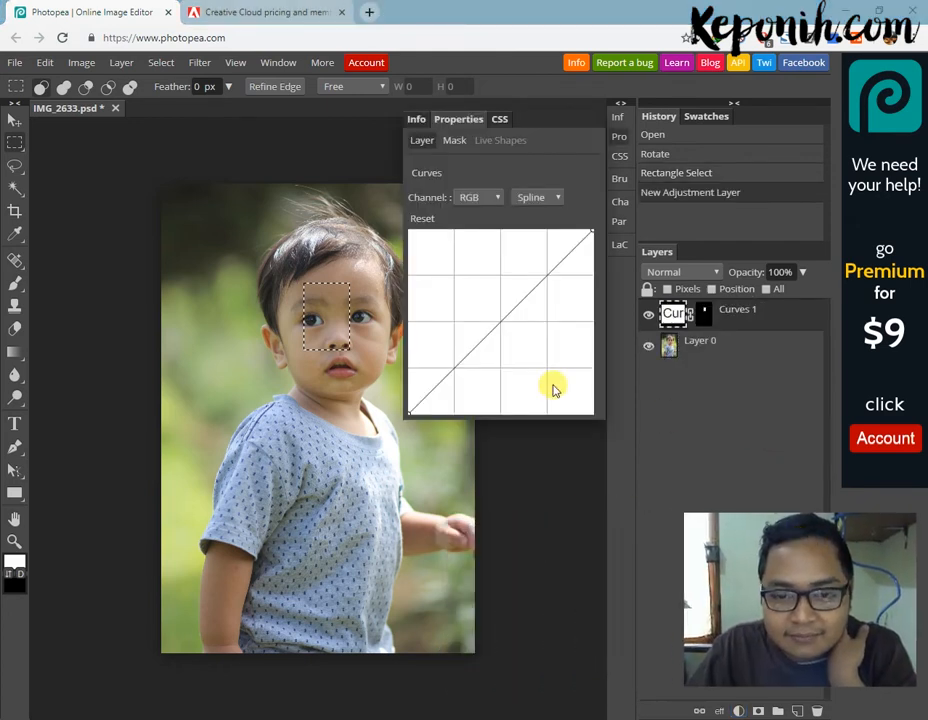
pyautogui.moveTo(503, 320); pyautogui.dragTo(478, 309)
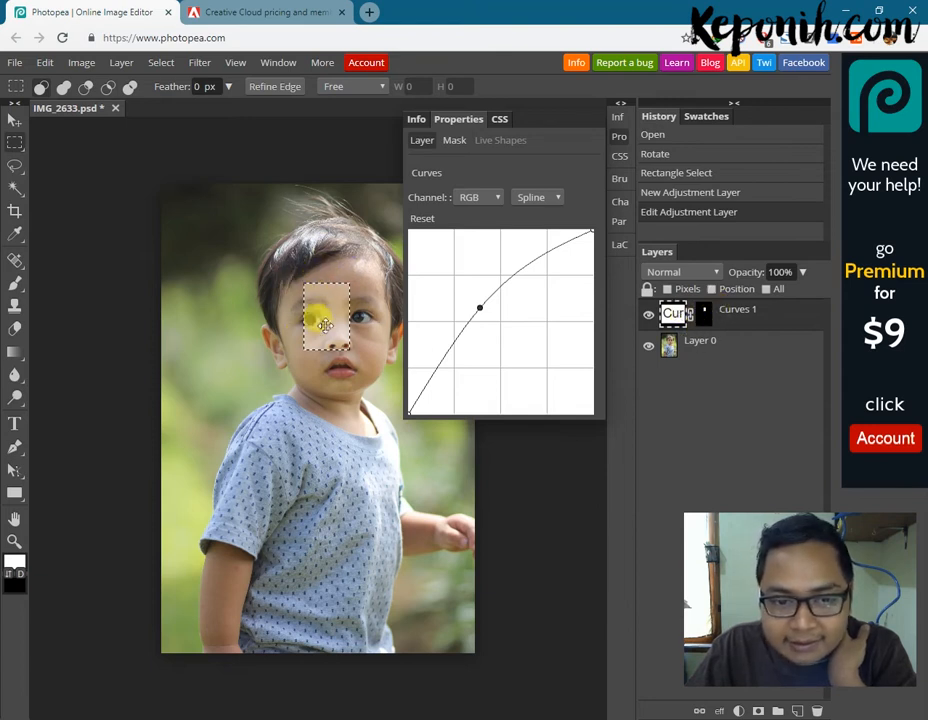
# Step: Deselect the area and paint white on the Curves 1 mask over the forehead with a soft 217 px brush
pyautogui.click(316, 257)
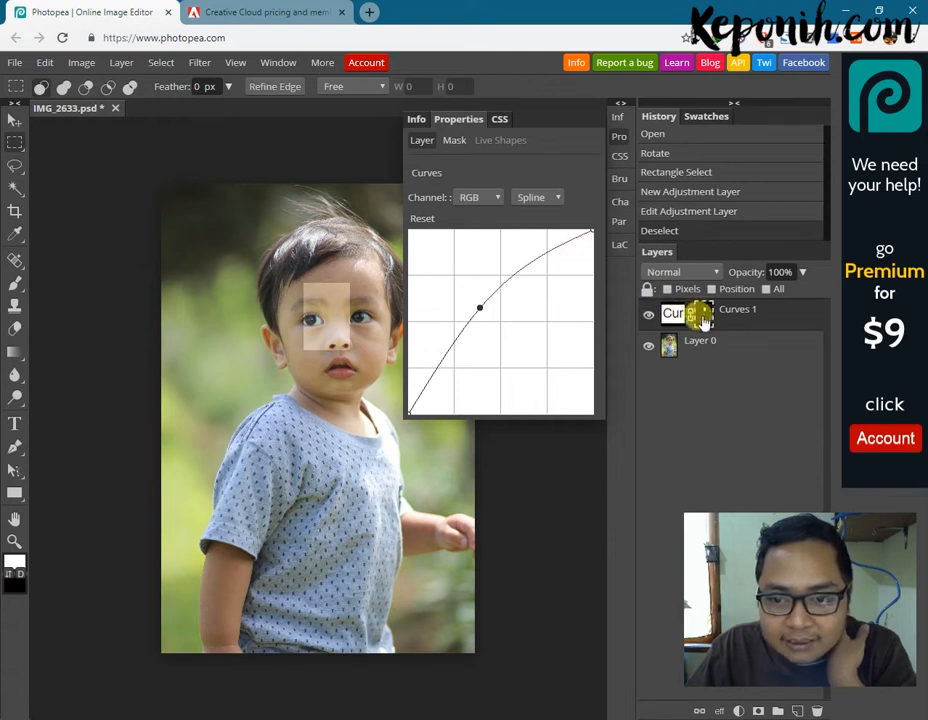
pyautogui.rightClick(10, 292)
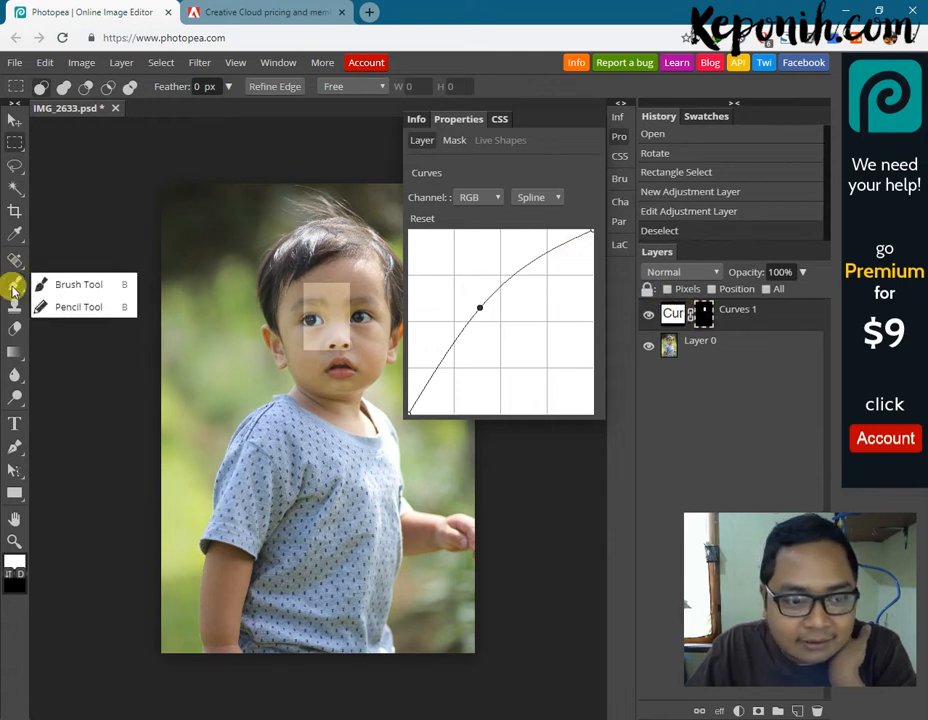
pyautogui.click(13, 290)
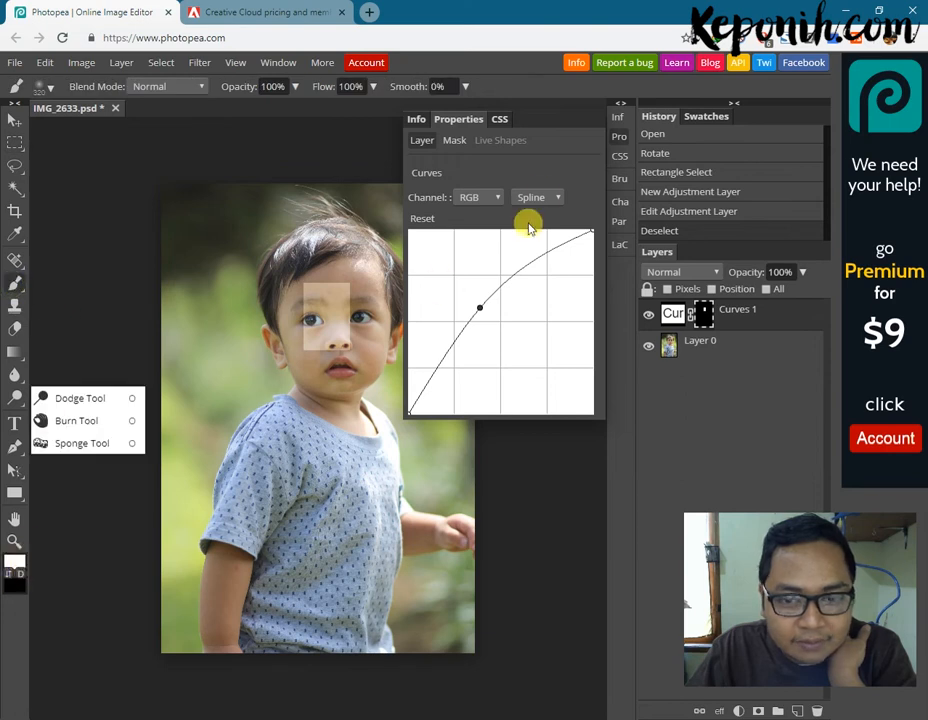
pyautogui.click(619, 138)
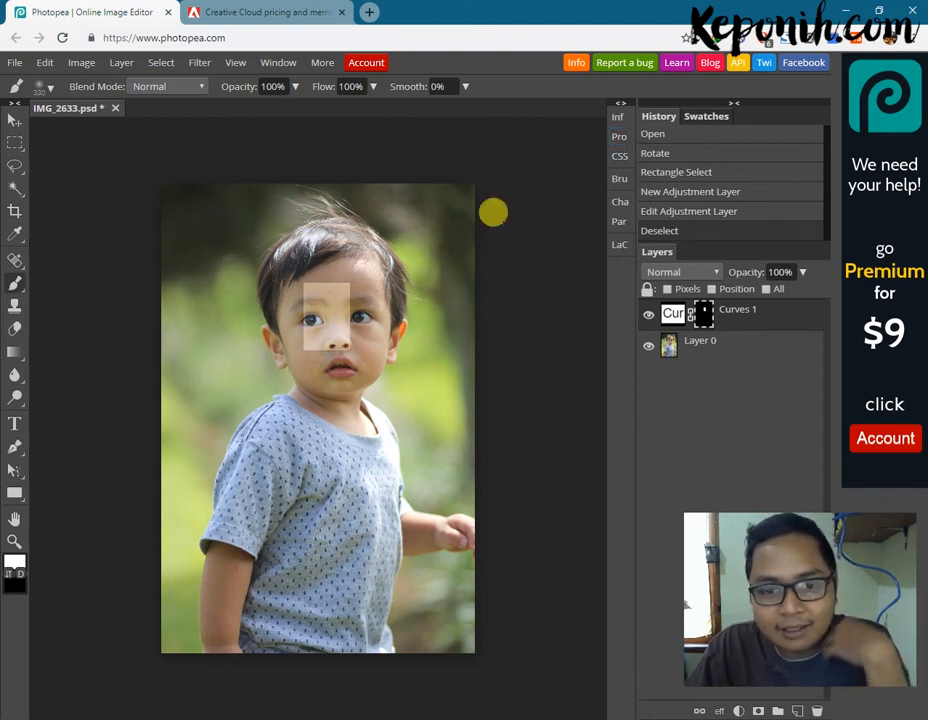
pyautogui.click(57, 90)
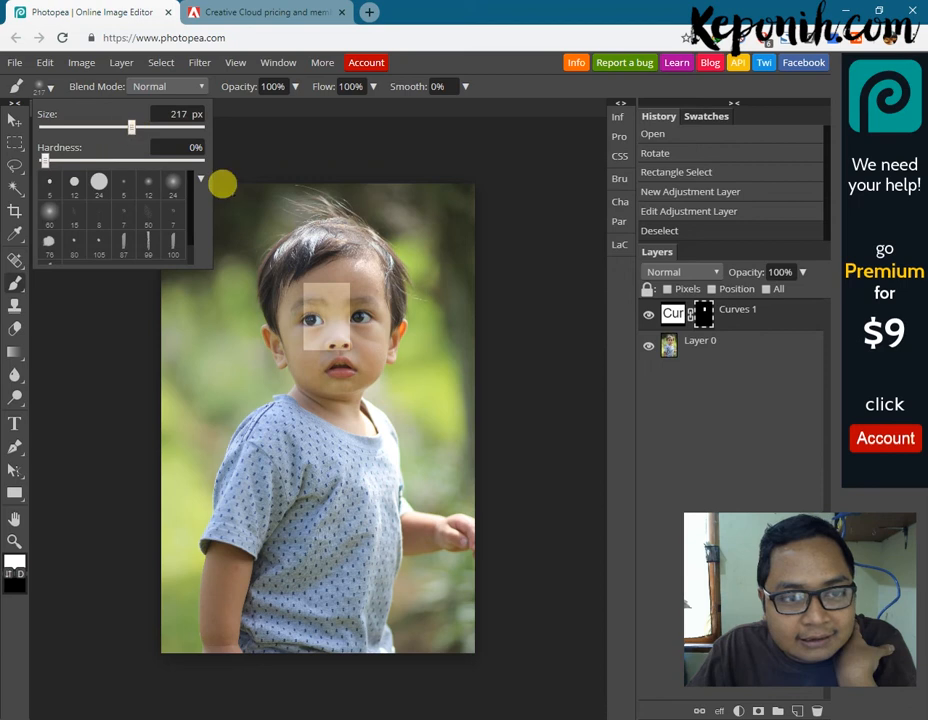
pyautogui.click(287, 228)
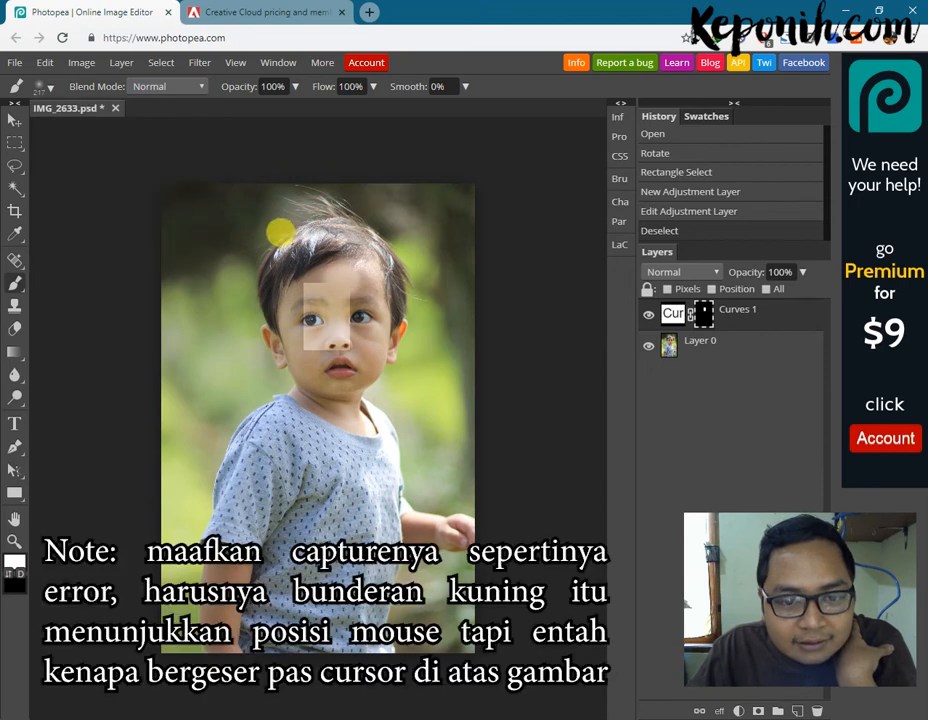
pyautogui.click(268, 234)
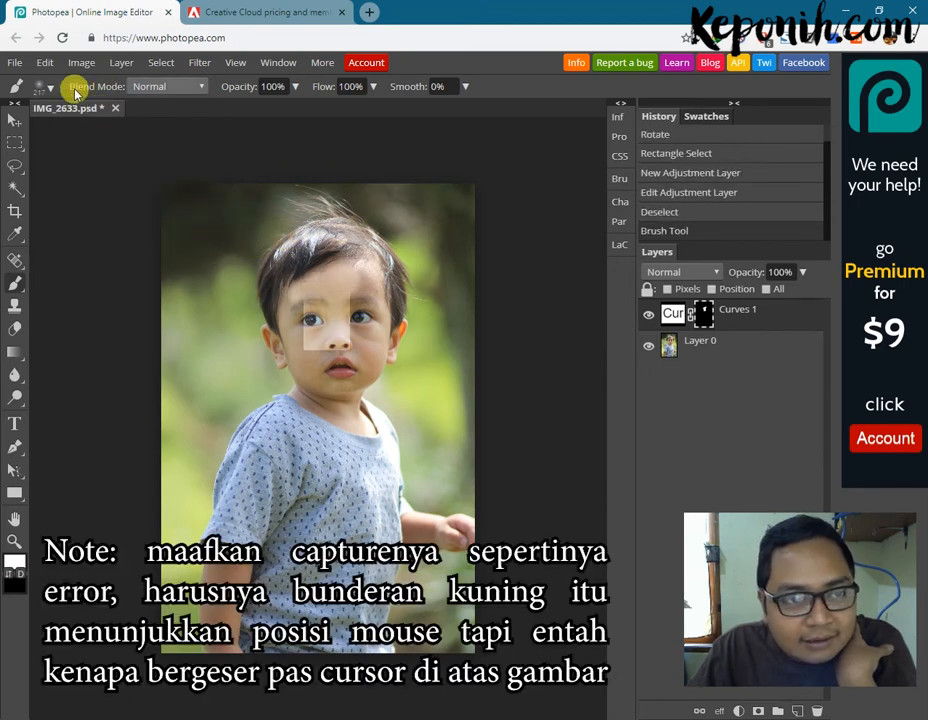
# Step: Enlarge the brush to 300 px and paint the rest of the face white on the Curves 1 mask
pyautogui.click(50, 88)
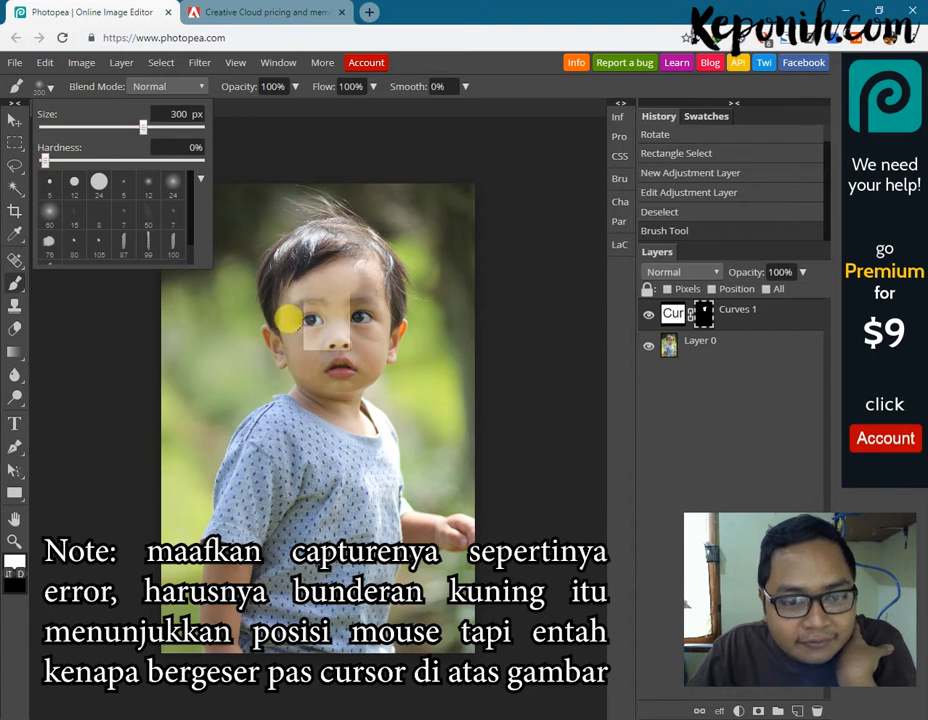
pyautogui.click(260, 236)
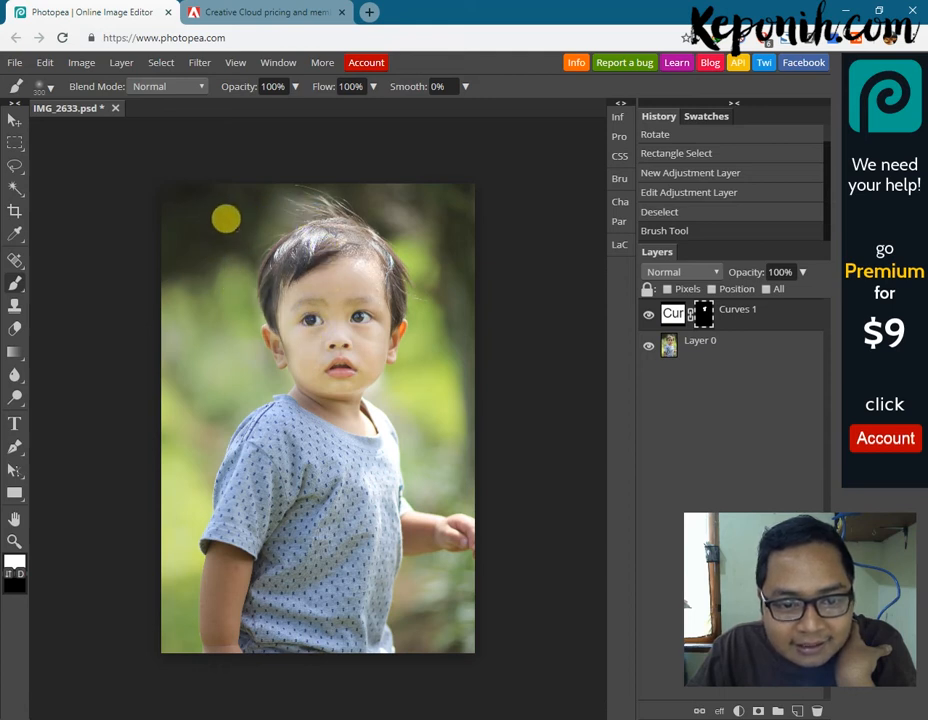
pyautogui.moveTo(245, 198); pyautogui.dragTo(351, 240)
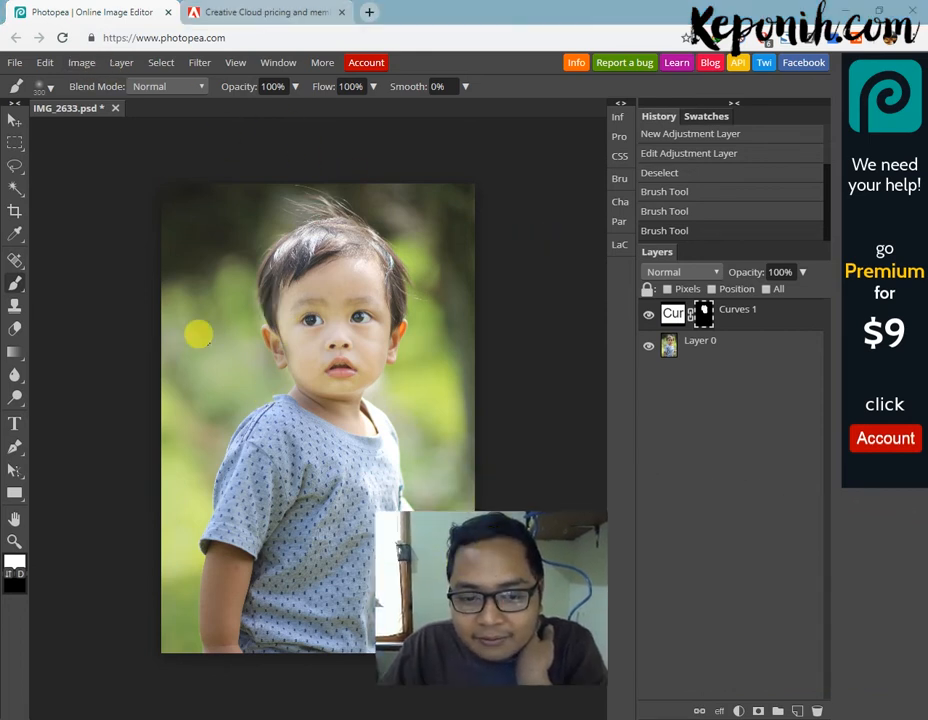
# Step: Add a second Curves adjustment layer and pull its RGB midtones down slightly to darken the photo
pyautogui.click(737, 711)
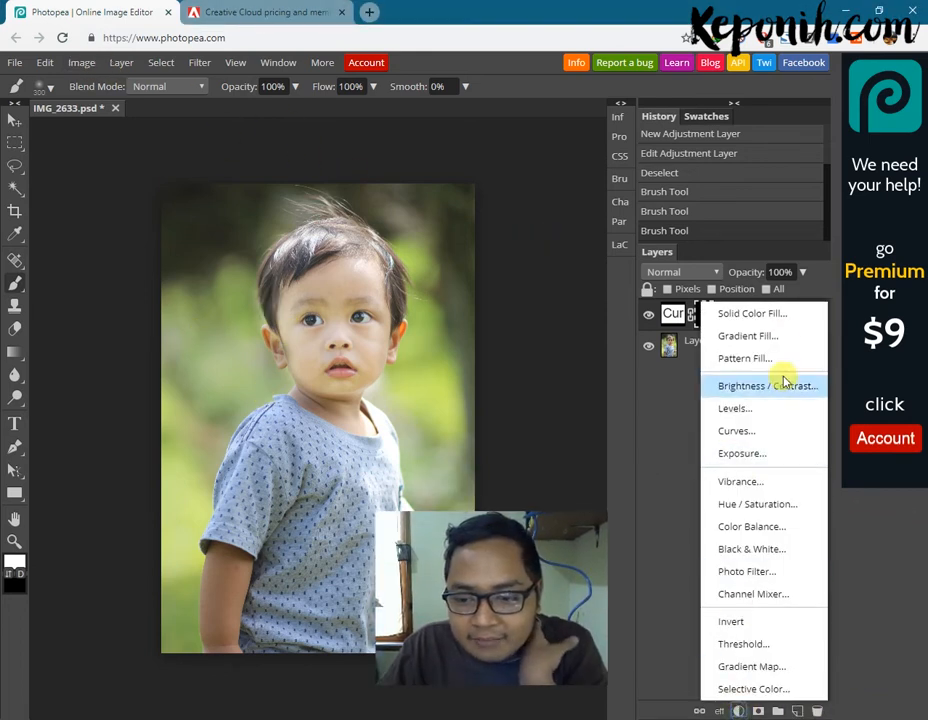
pyautogui.click(768, 437)
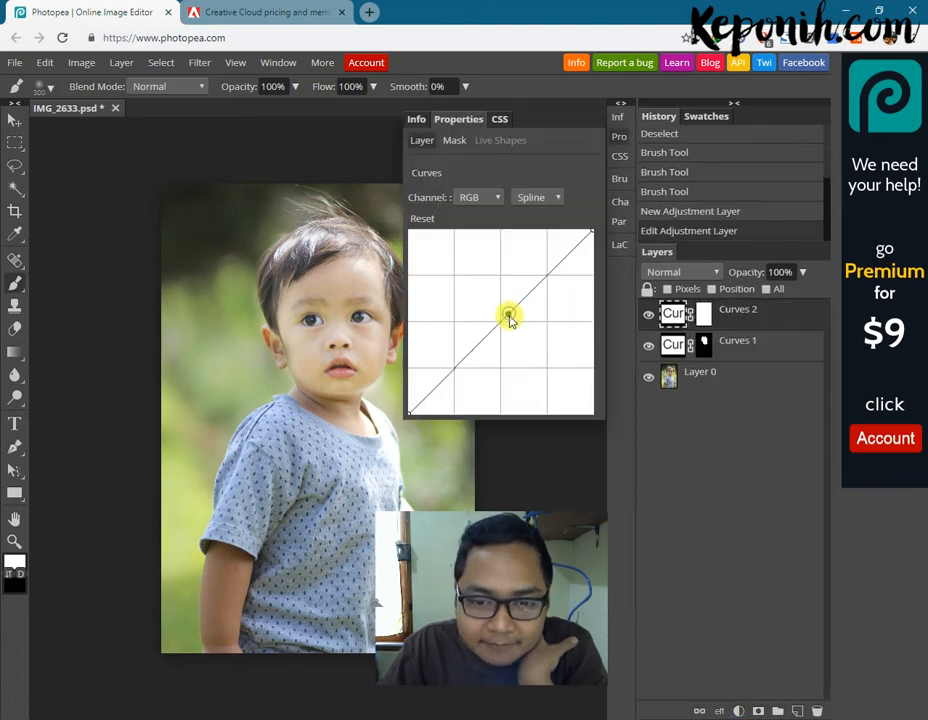
pyautogui.moveTo(513, 322); pyautogui.dragTo(517, 329)
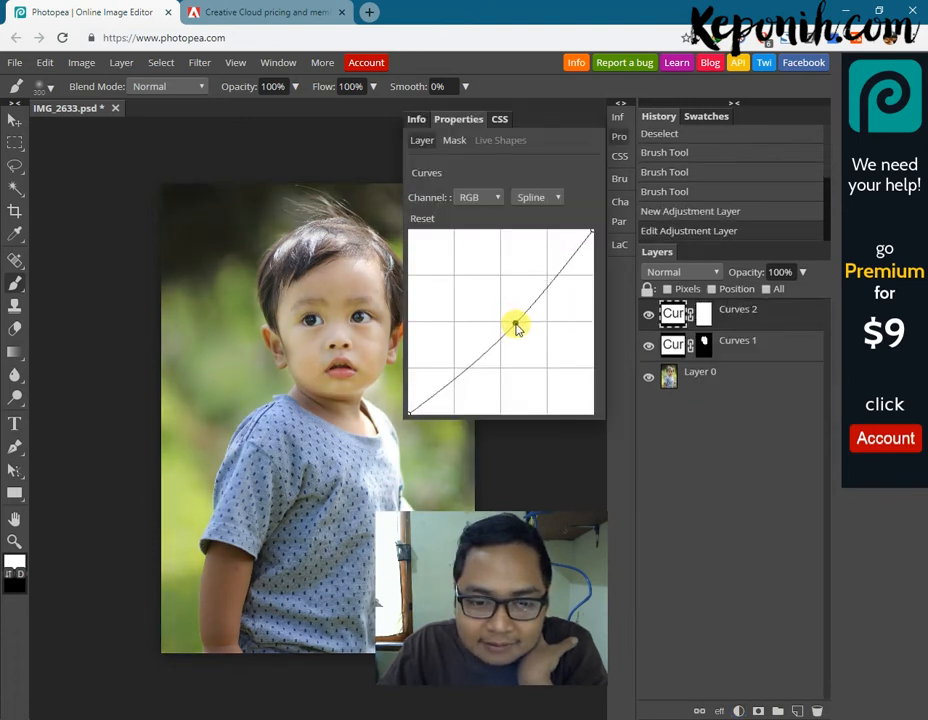
# Step: Select a small rectangle of background beside the boy's face and darken it with a third Curves adjustment layer
pyautogui.click(624, 140)
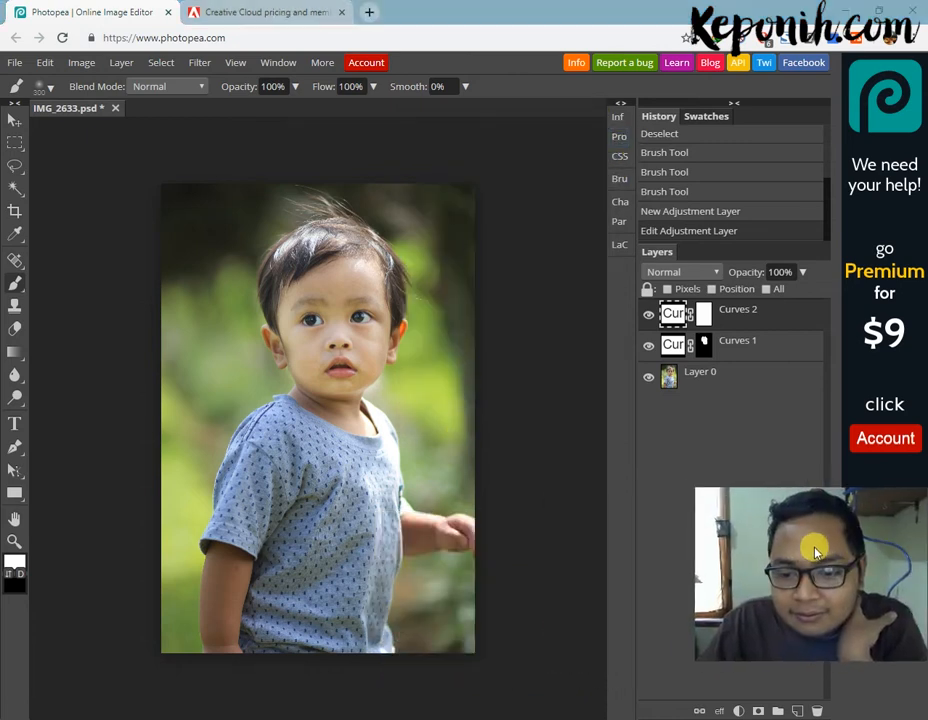
pyautogui.rightClick(14, 167)
pyautogui.rightClick(15, 144)
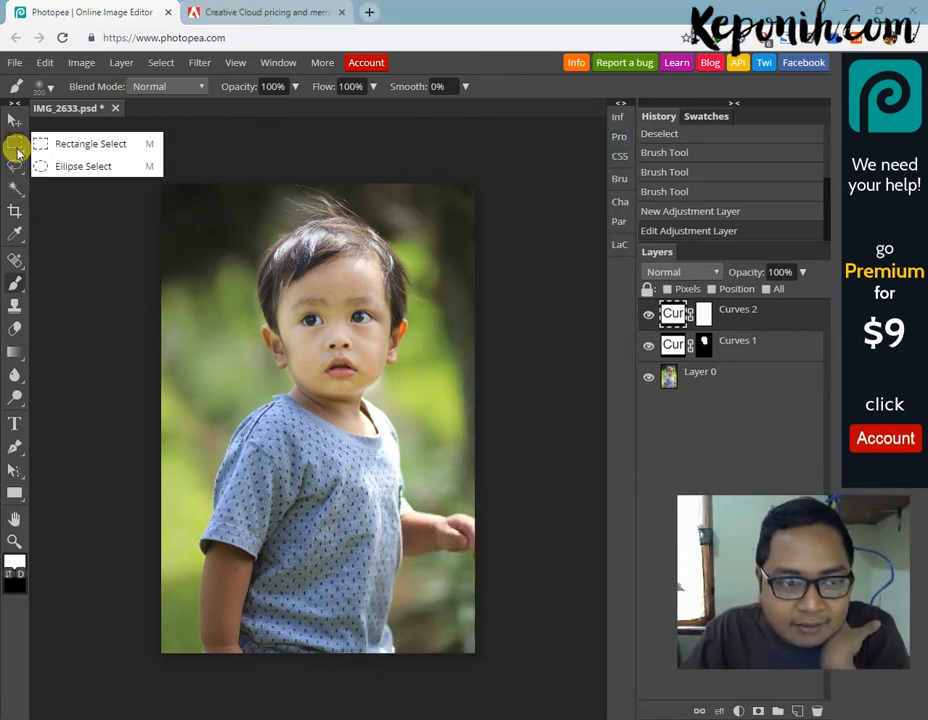
pyautogui.click(83, 164)
pyautogui.moveTo(186, 330); pyautogui.dragTo(238, 392)
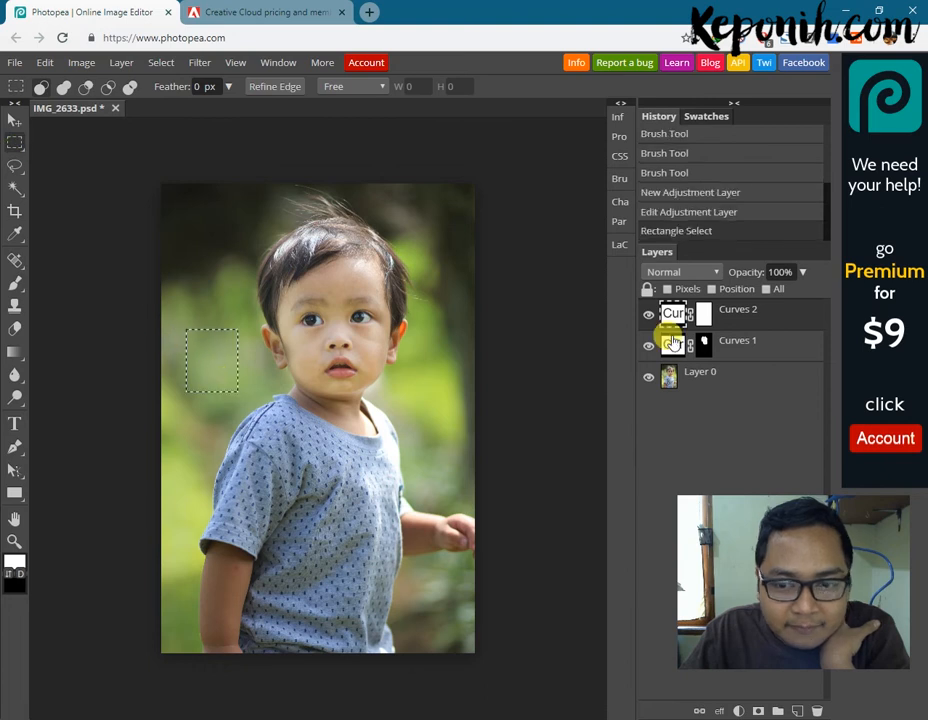
pyautogui.click(759, 711)
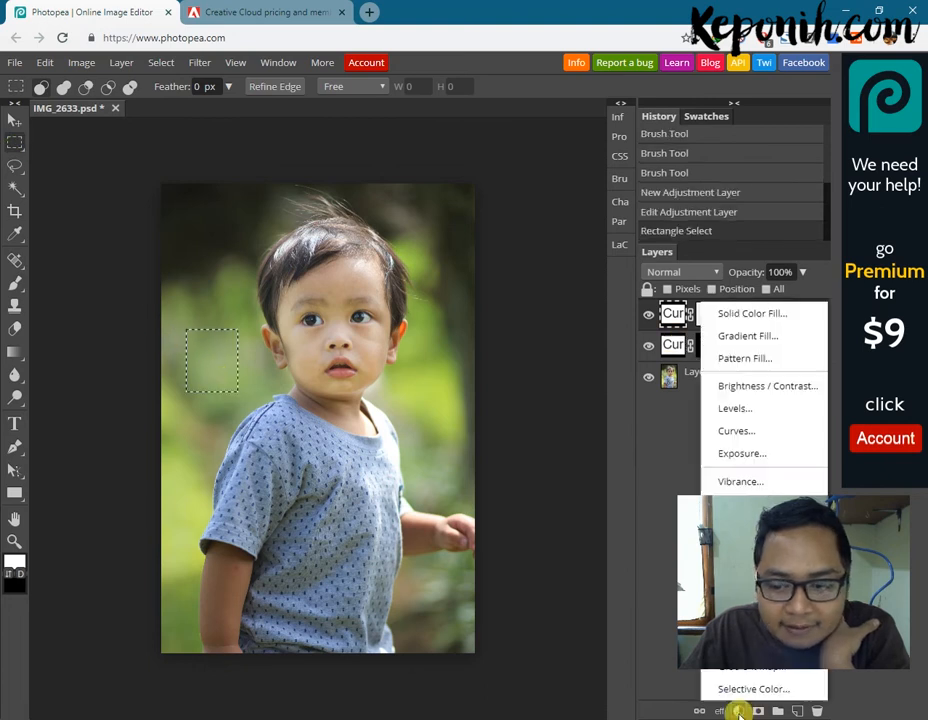
pyautogui.click(755, 430)
pyautogui.moveTo(503, 315); pyautogui.dragTo(520, 328)
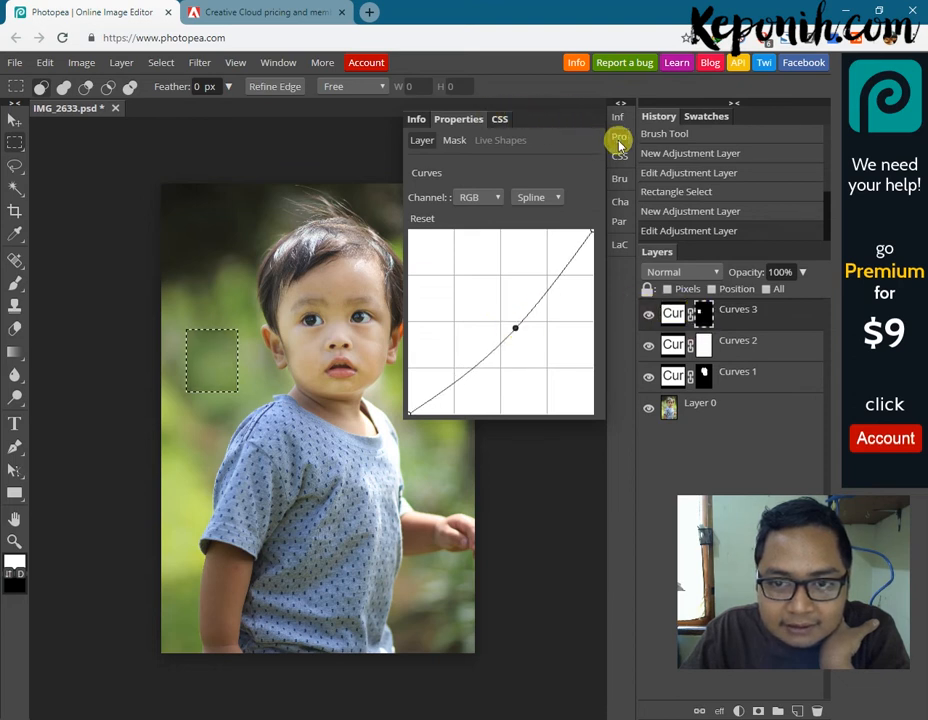
pyautogui.click(619, 146)
# Step: Deselect the area and brush first white and then black on the Curves 3 mask over the background beside the face
pyautogui.rightClick(18, 146)
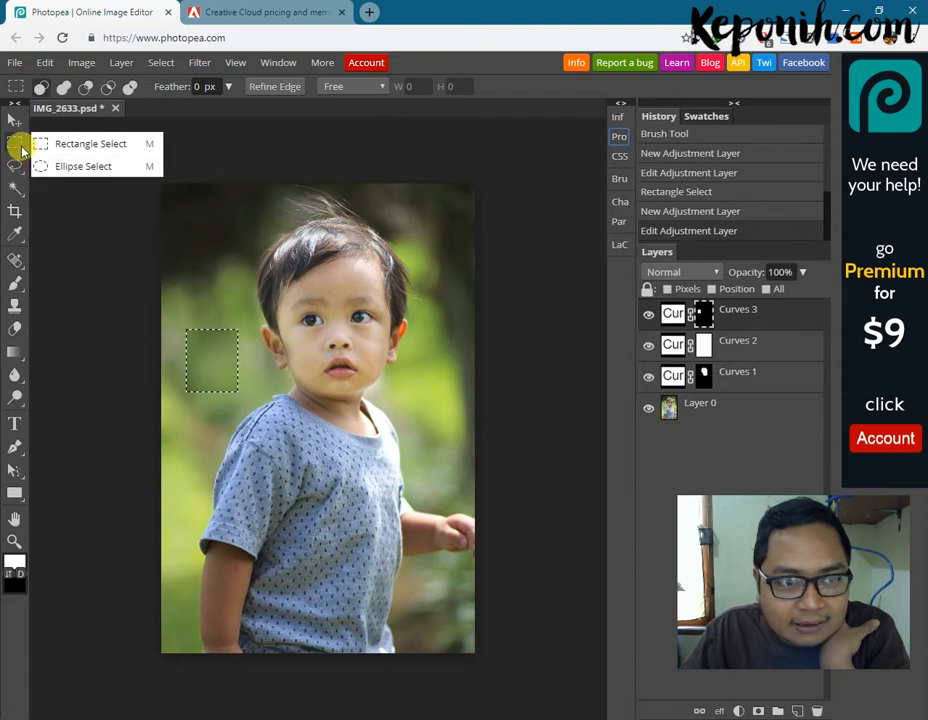
pyautogui.click(213, 279)
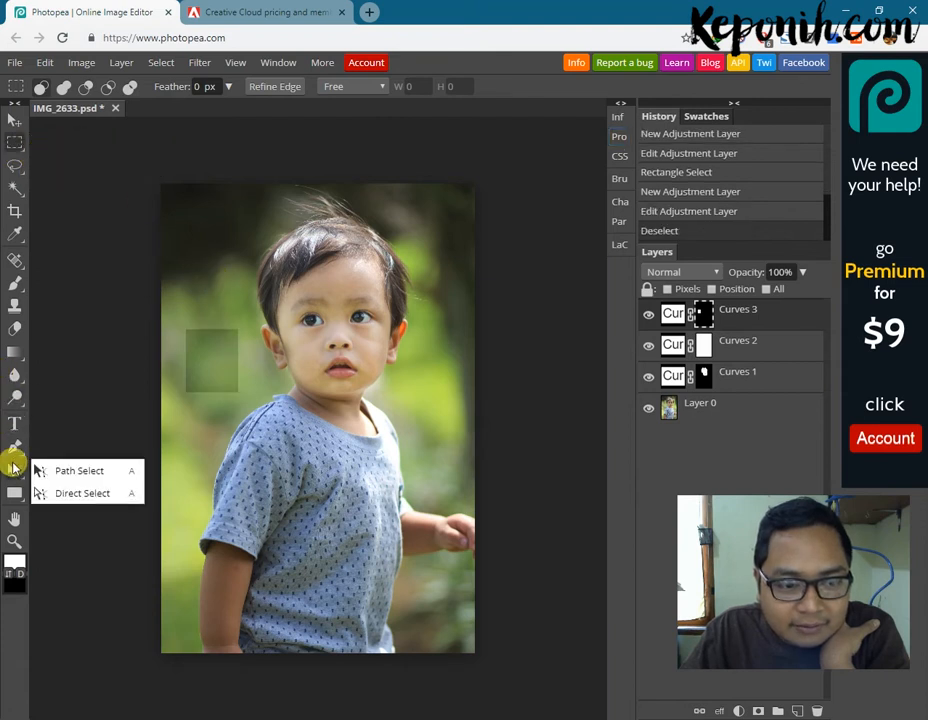
pyautogui.click(19, 285)
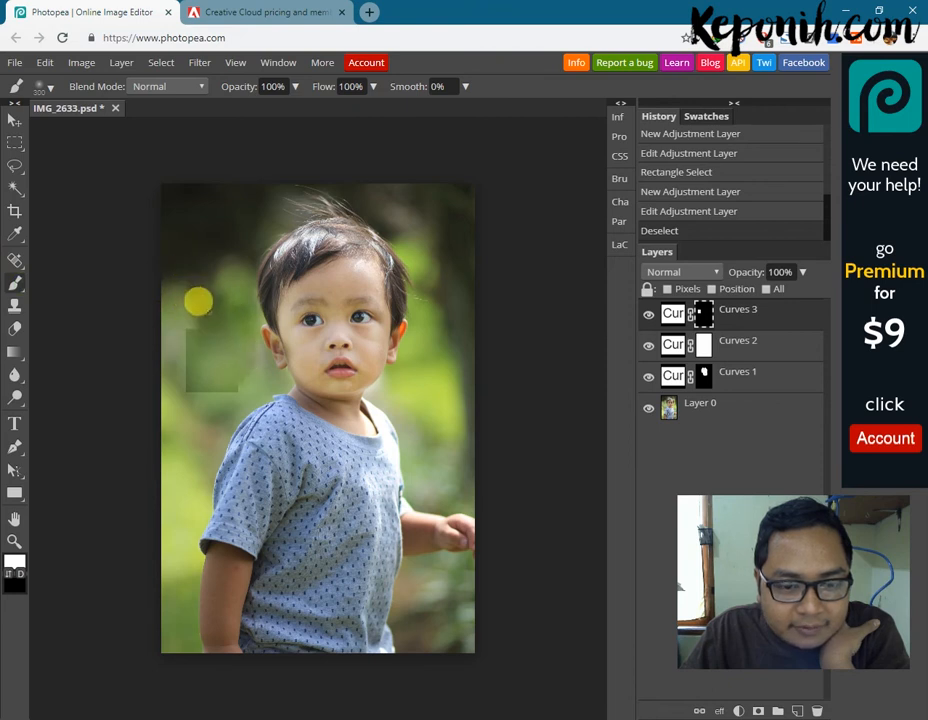
pyautogui.click(337, 313)
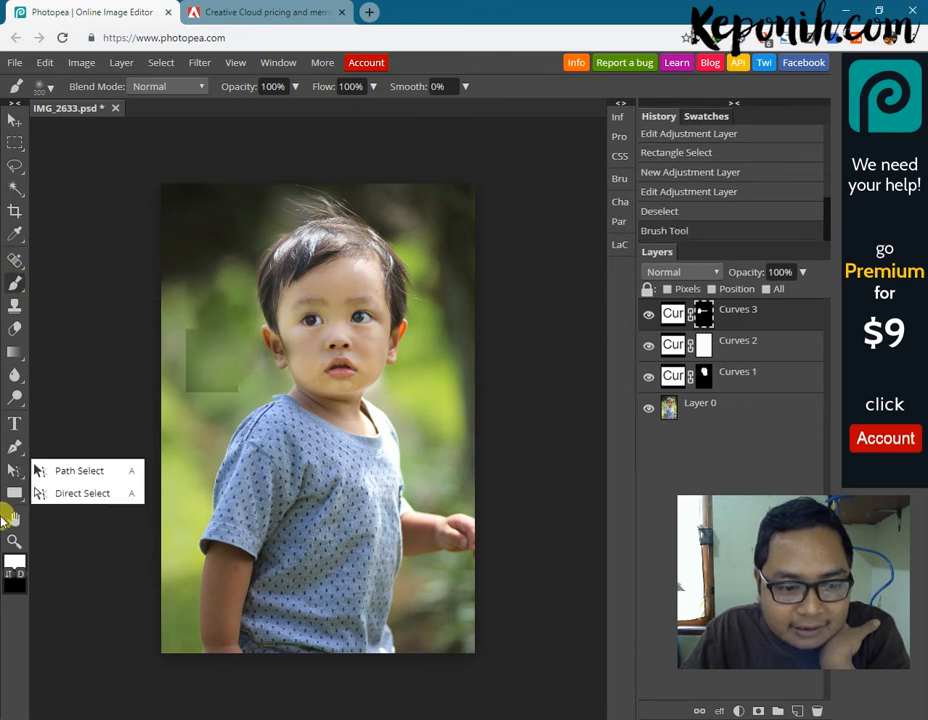
pyautogui.click(10, 577)
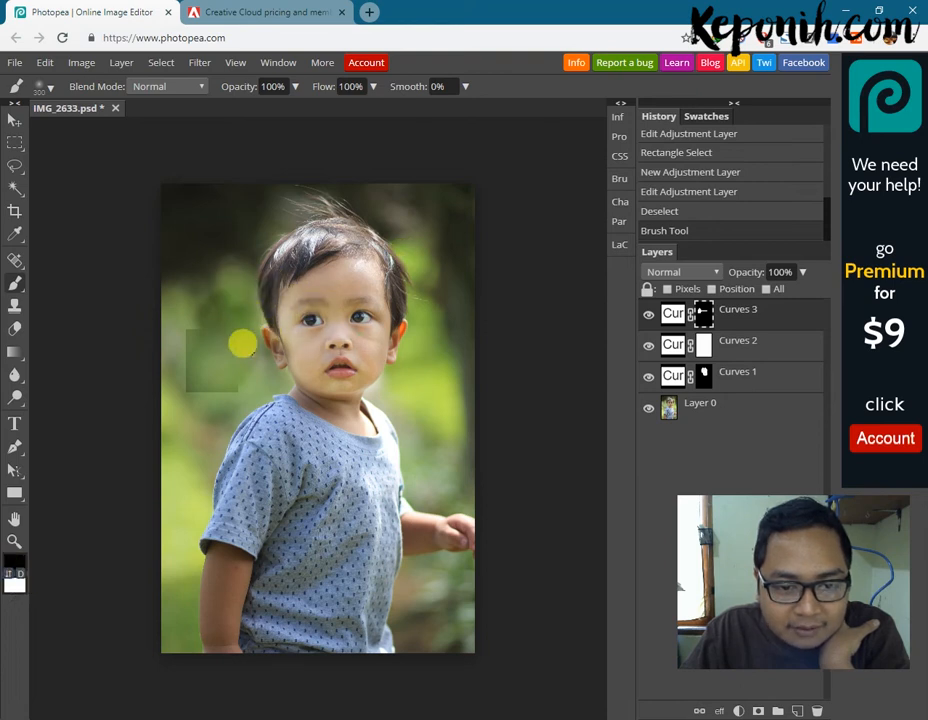
pyautogui.moveTo(172, 296)
pyautogui.mouseDown()
pyautogui.moveTo(174, 344)
pyautogui.moveTo(165, 354)
pyautogui.mouseUp()
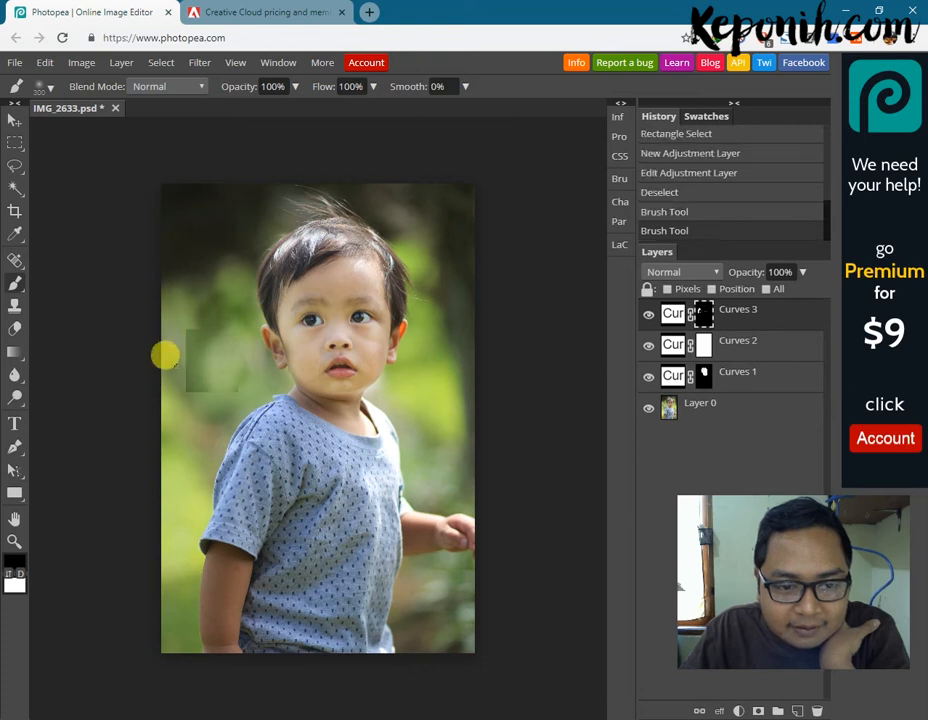
# Step: Delete the Curves 3 adjustment layer
pyautogui.moveTo(804, 573); pyautogui.dragTo(632, 565)
pyautogui.moveTo(779, 324); pyautogui.dragTo(817, 711)
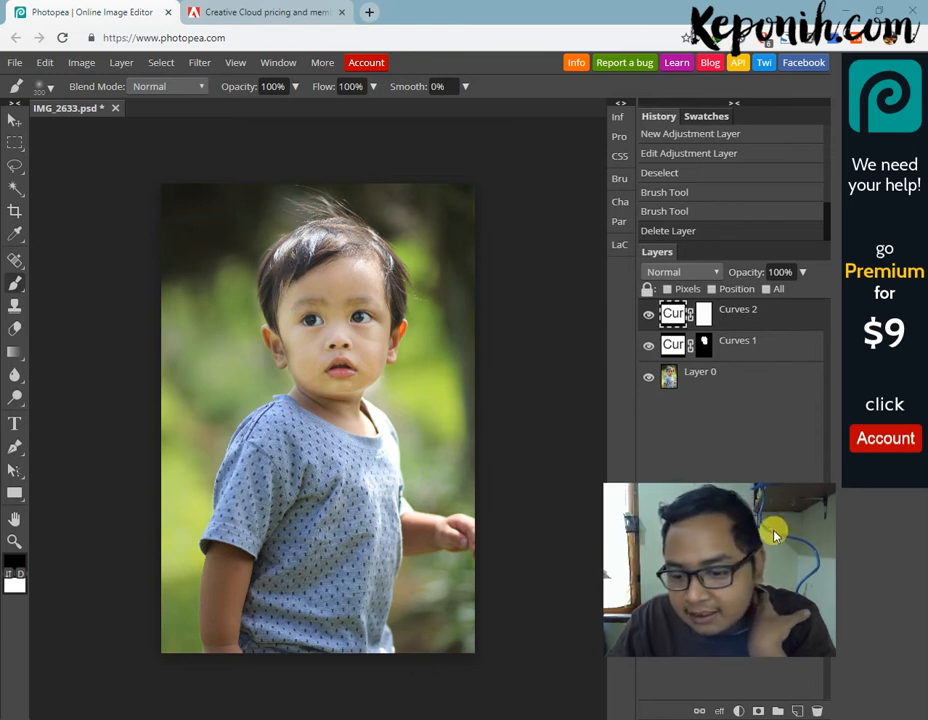
pyautogui.moveTo(773, 490); pyautogui.dragTo(598, 447)
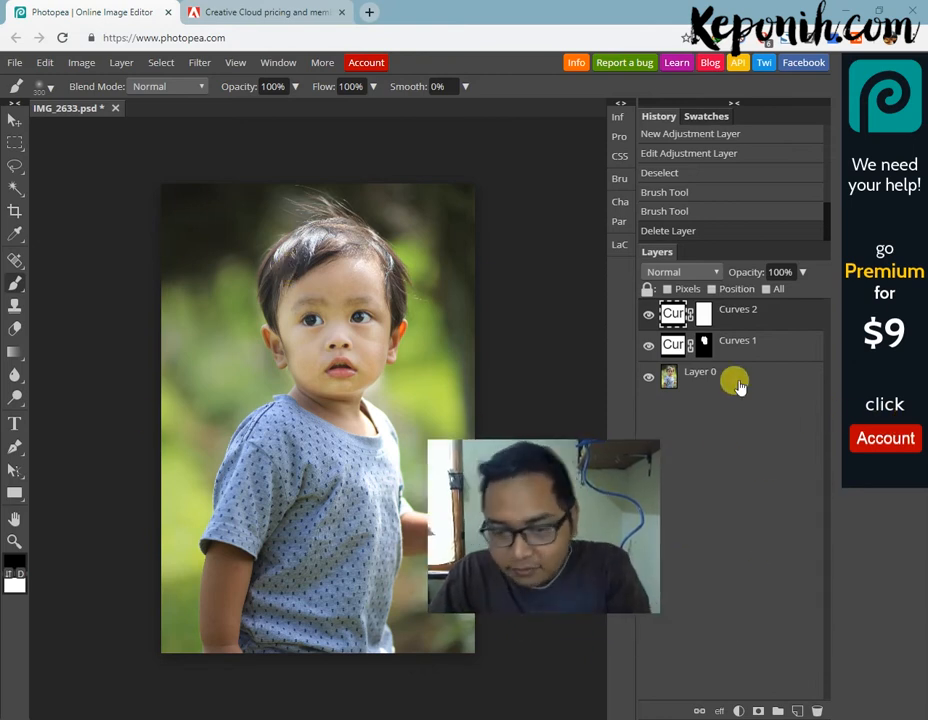
# Step: Duplicate Curves 2, Curves 1 and Layer 0 together and merge the copies into a single layer
pyautogui.click(760, 348)
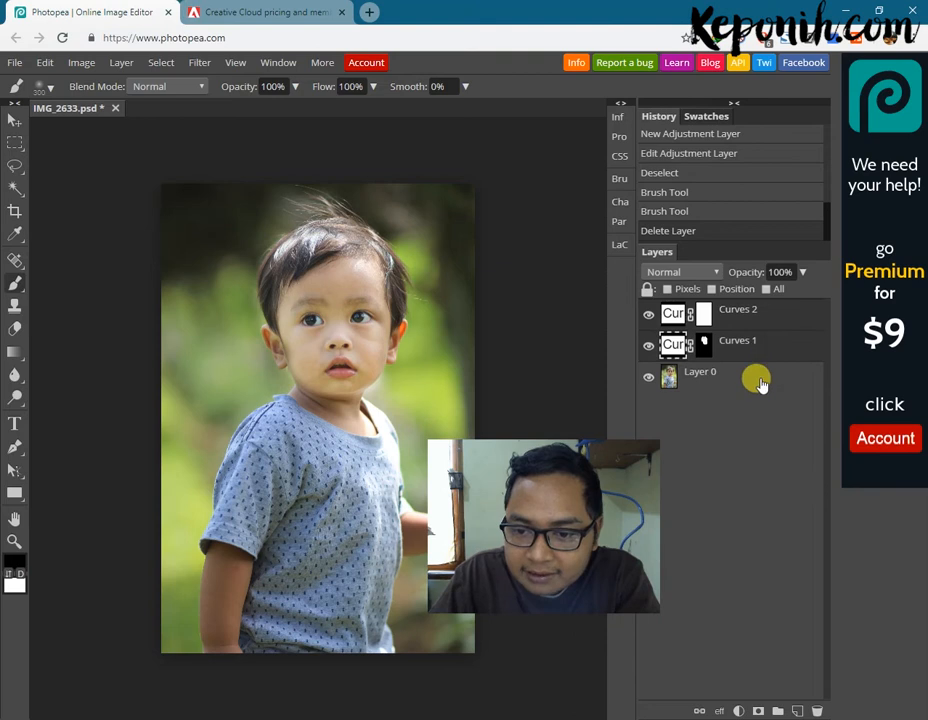
pyautogui.rightClick(760, 383)
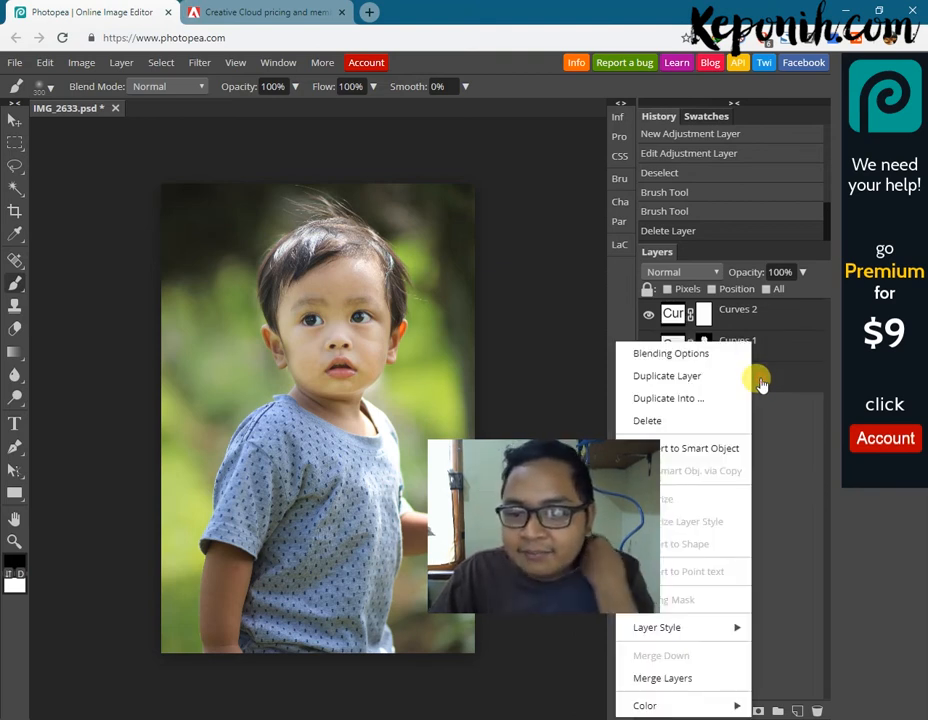
pyautogui.moveTo(605, 505); pyautogui.dragTo(532, 505)
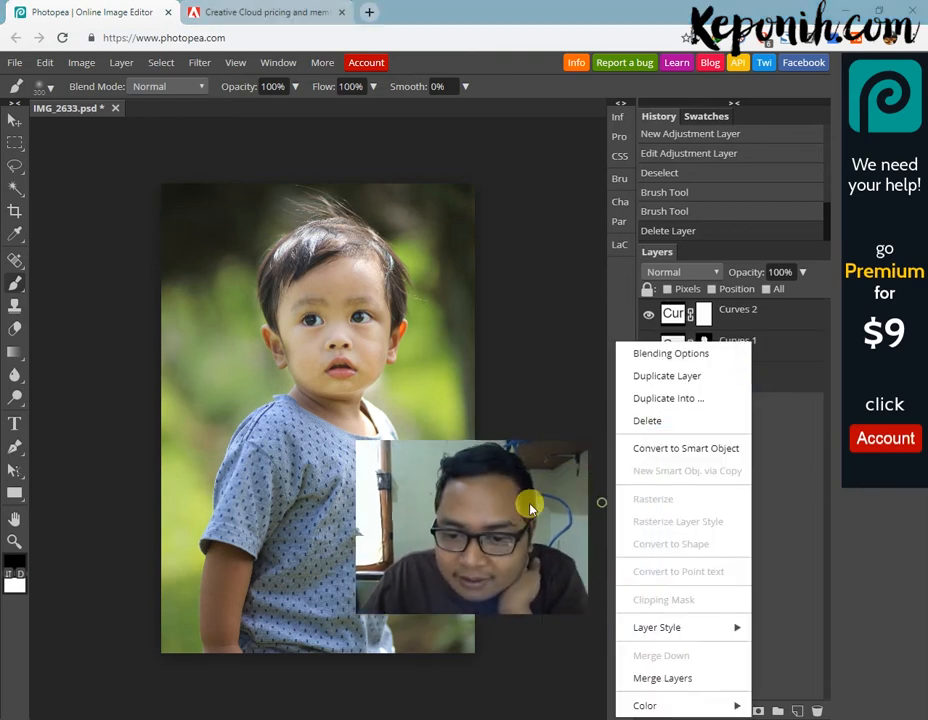
pyautogui.click(707, 376)
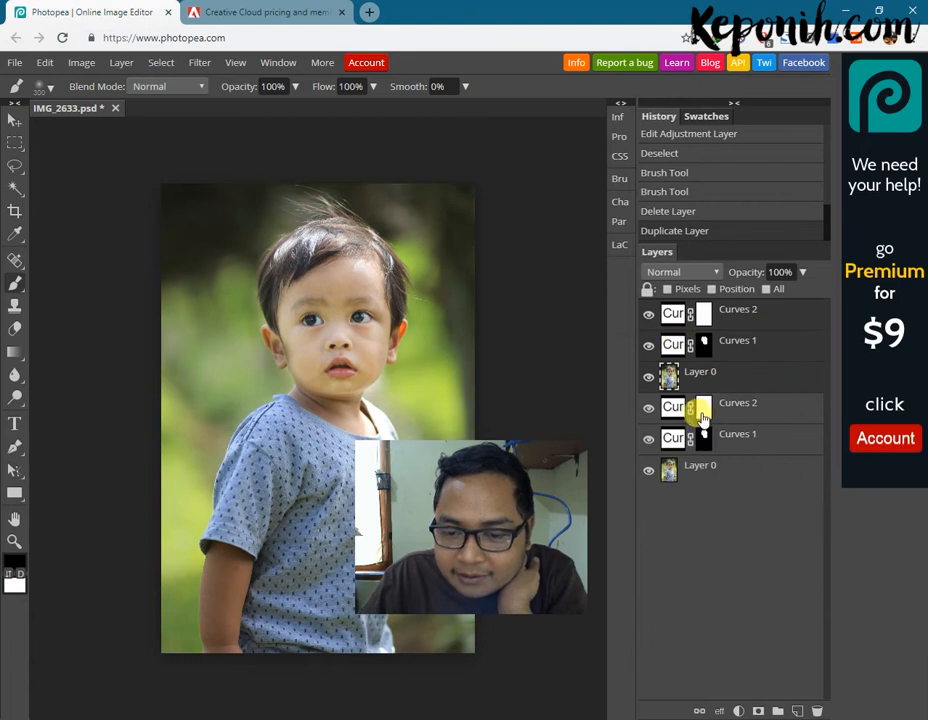
pyautogui.rightClick(743, 375)
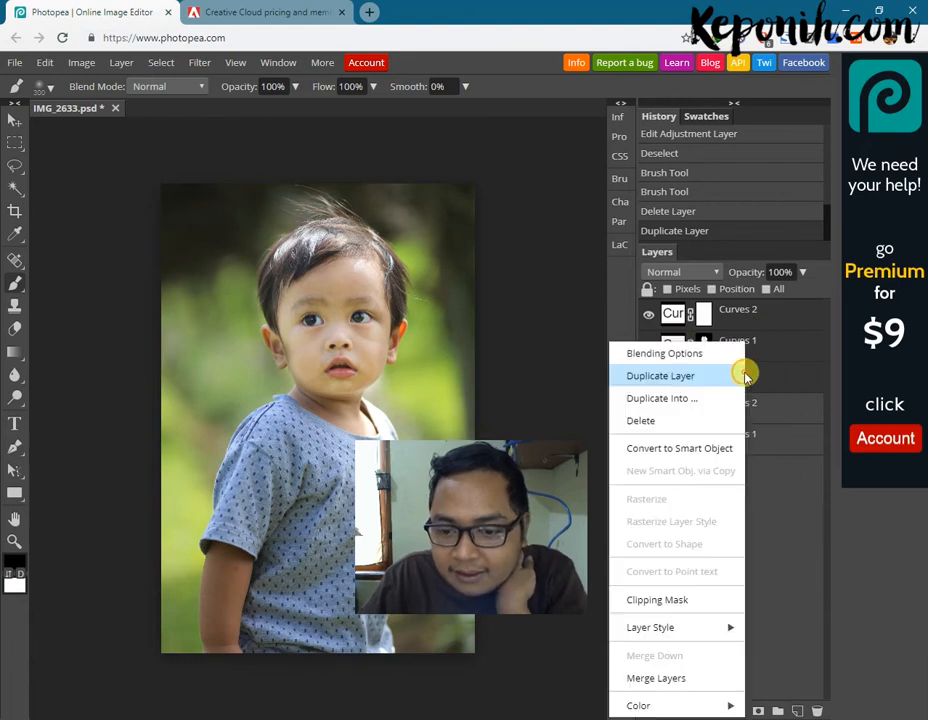
pyautogui.click(662, 681)
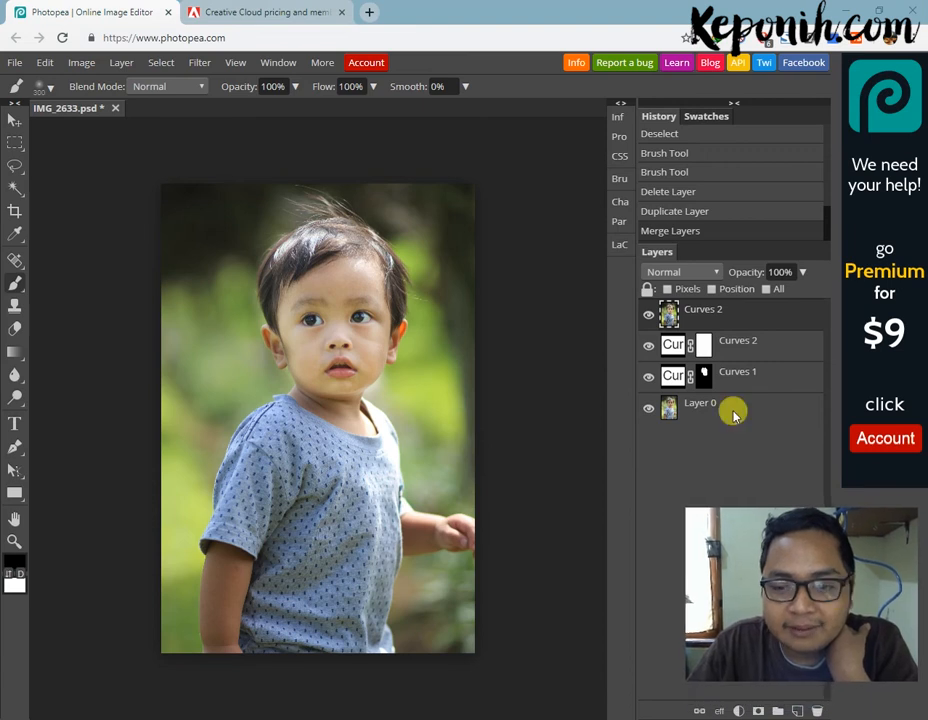
# Step: Apply a Gaussian Blur with a 30 px radius to the merged photo layer
pyautogui.click(200, 62)
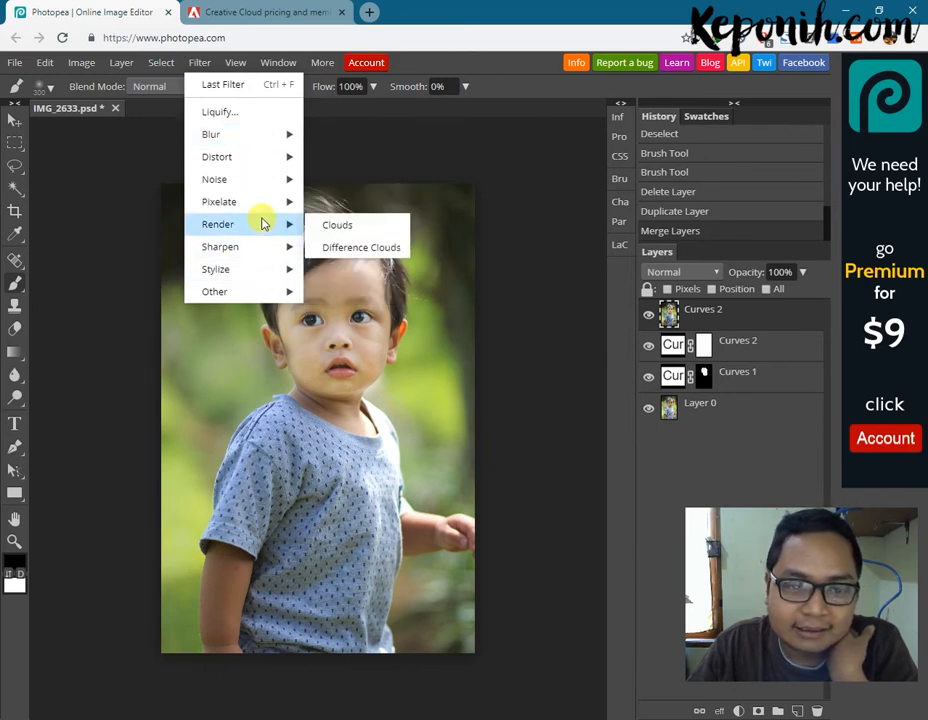
pyautogui.moveTo(263, 184)
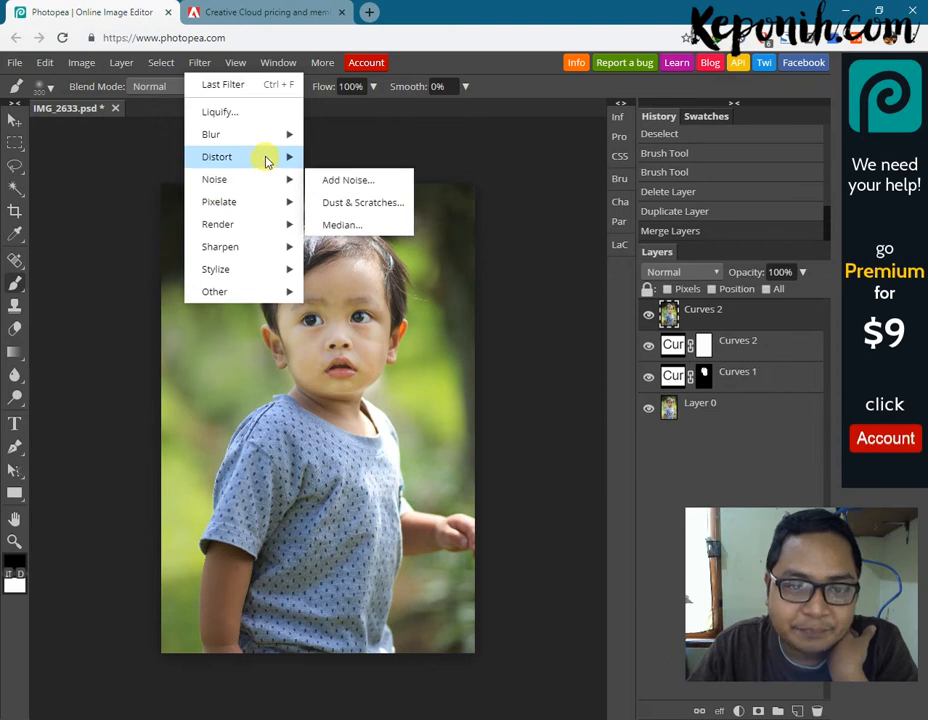
pyautogui.moveTo(269, 134)
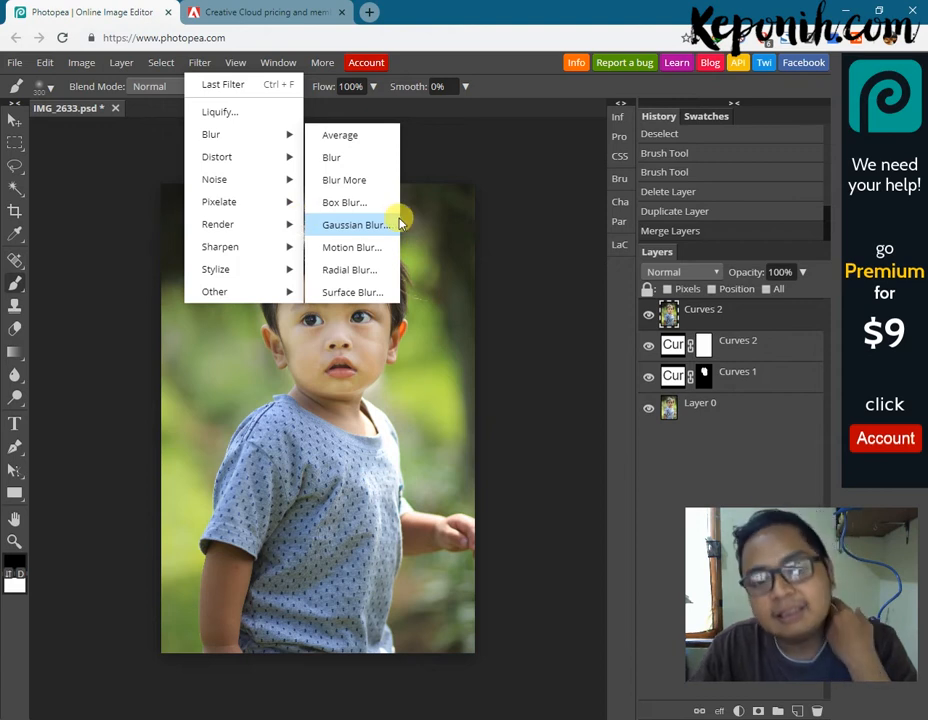
pyautogui.click(355, 224)
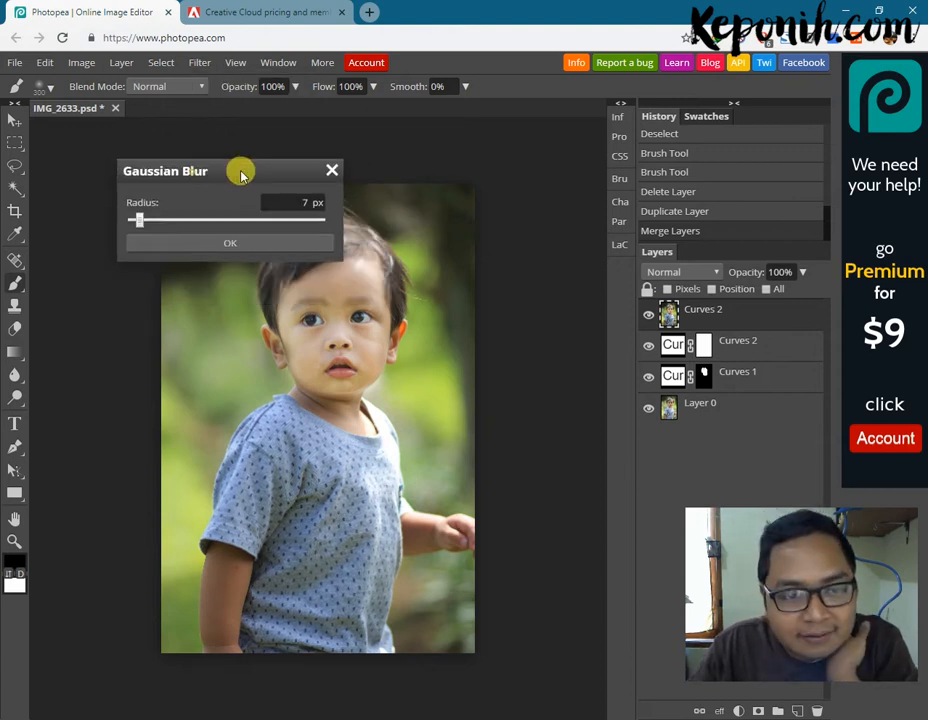
pyautogui.moveTo(240, 172); pyautogui.dragTo(514, 143)
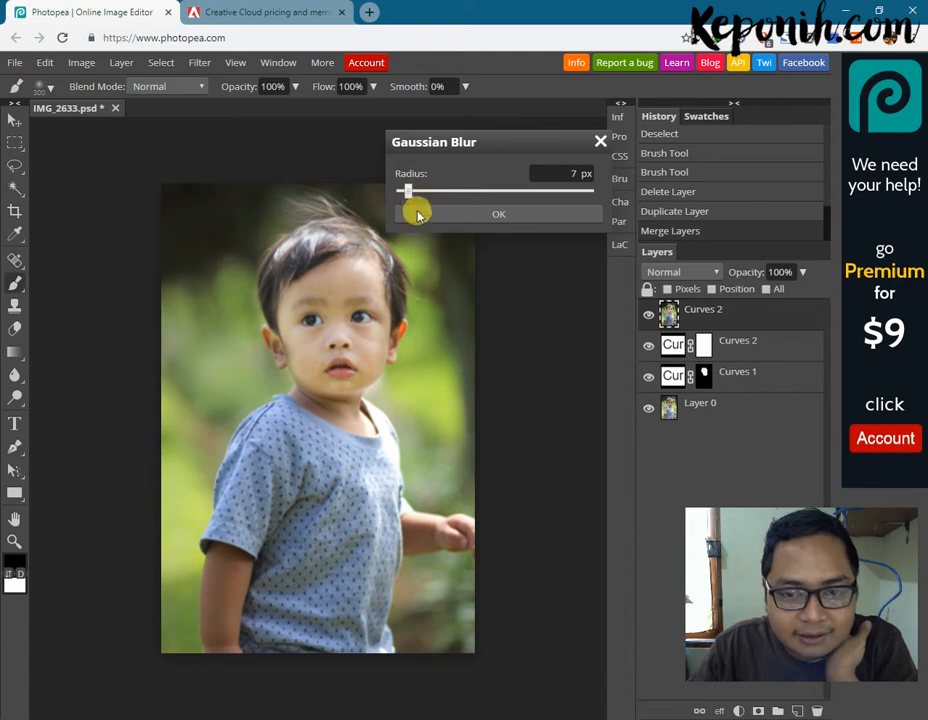
pyautogui.moveTo(432, 195); pyautogui.dragTo(494, 191)
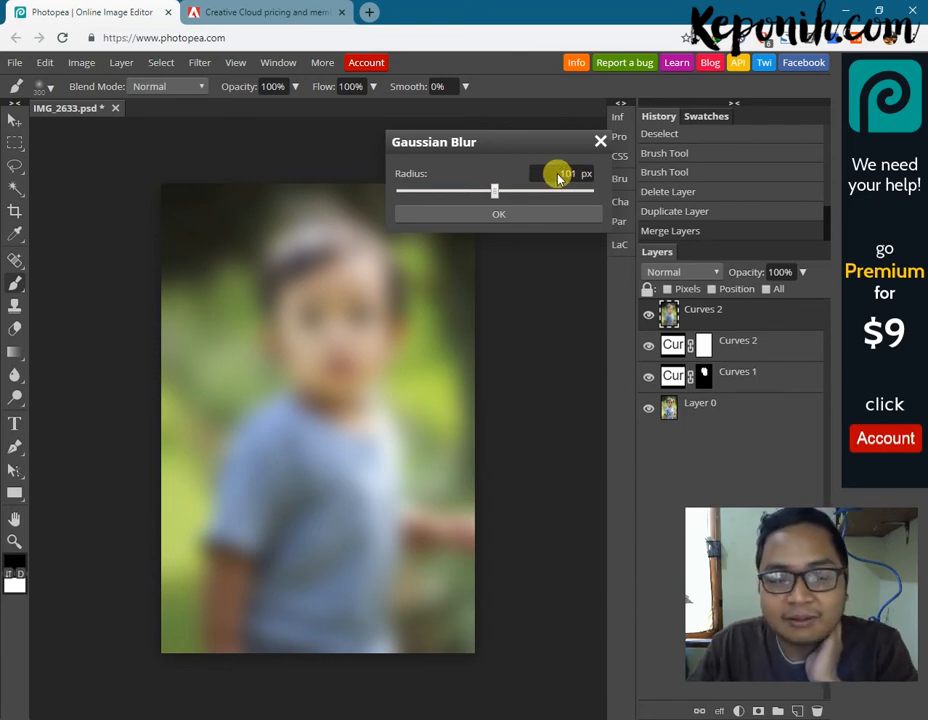
pyautogui.write('30')
pyautogui.press('Return')
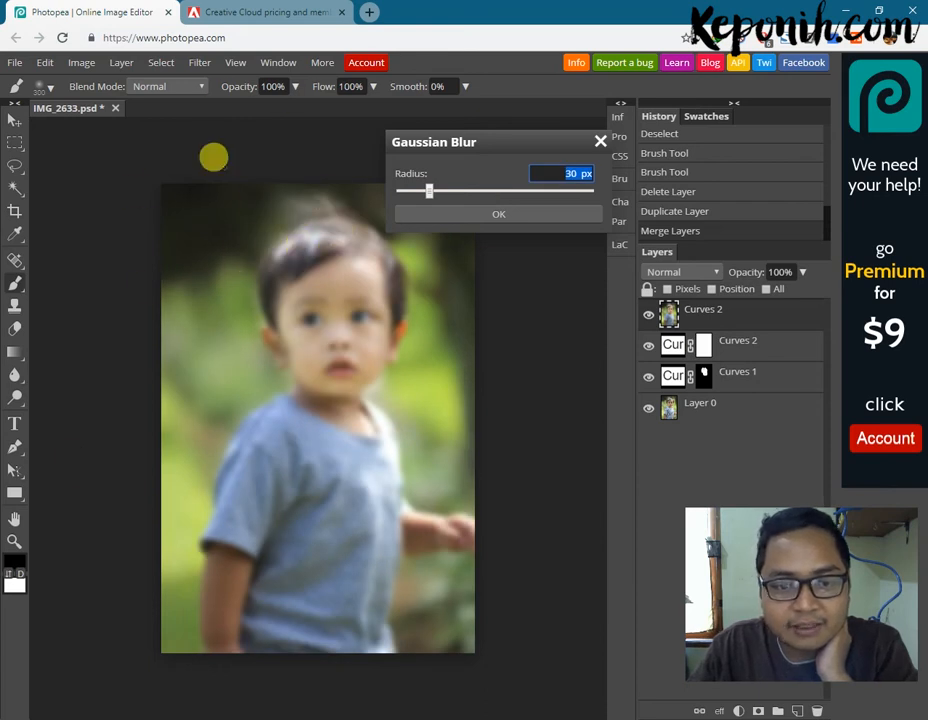
pyautogui.click(503, 212)
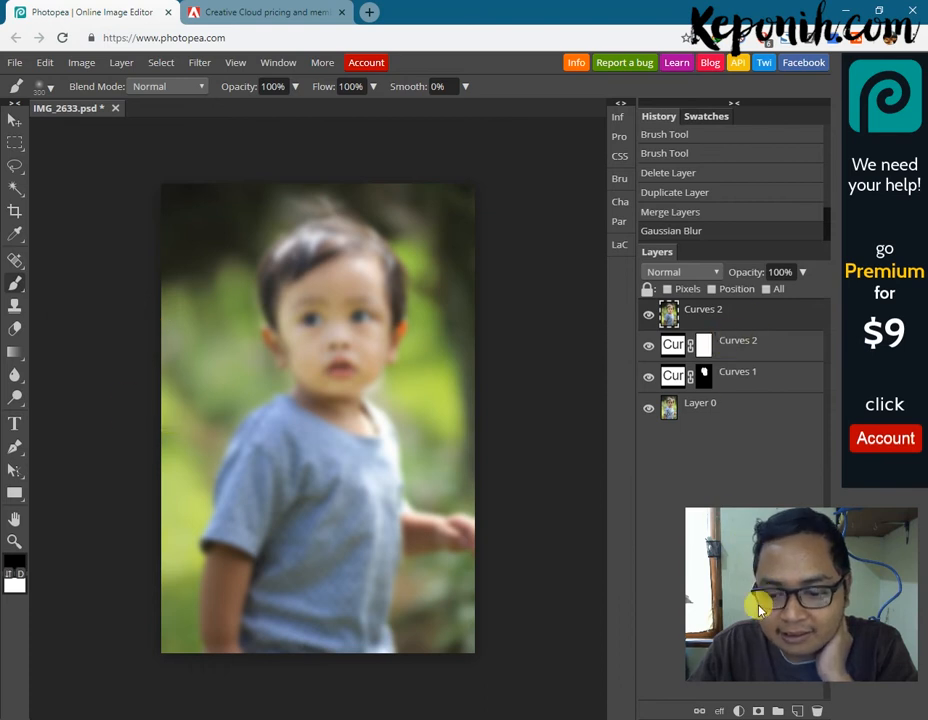
# Step: Add a raster mask to the blurred layer and paint the boy black on it with a soft 530 px brush
pyautogui.click(759, 711)
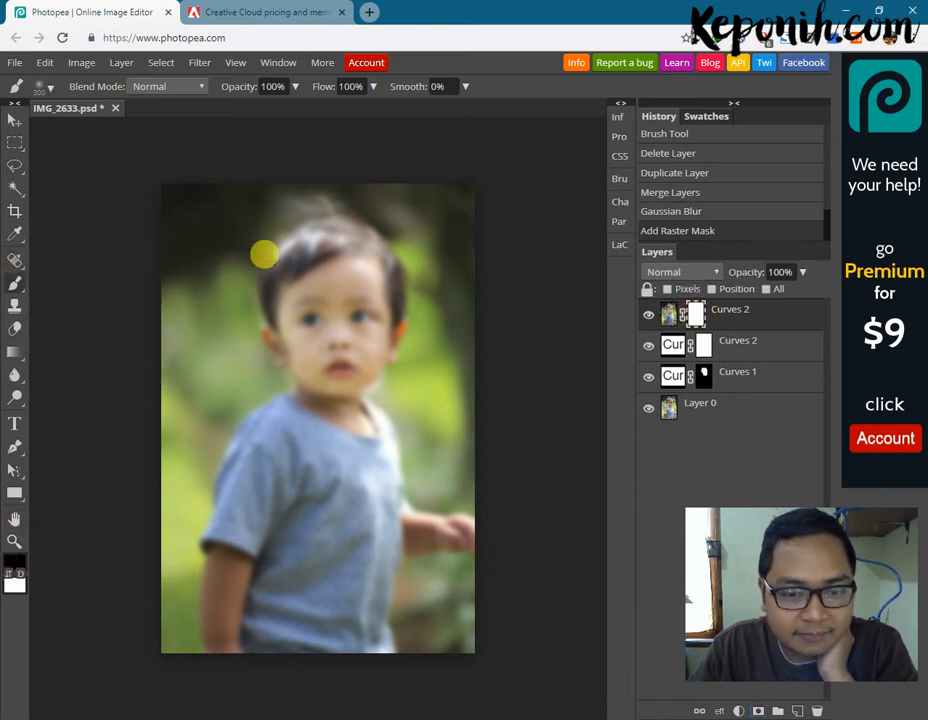
pyautogui.click(50, 91)
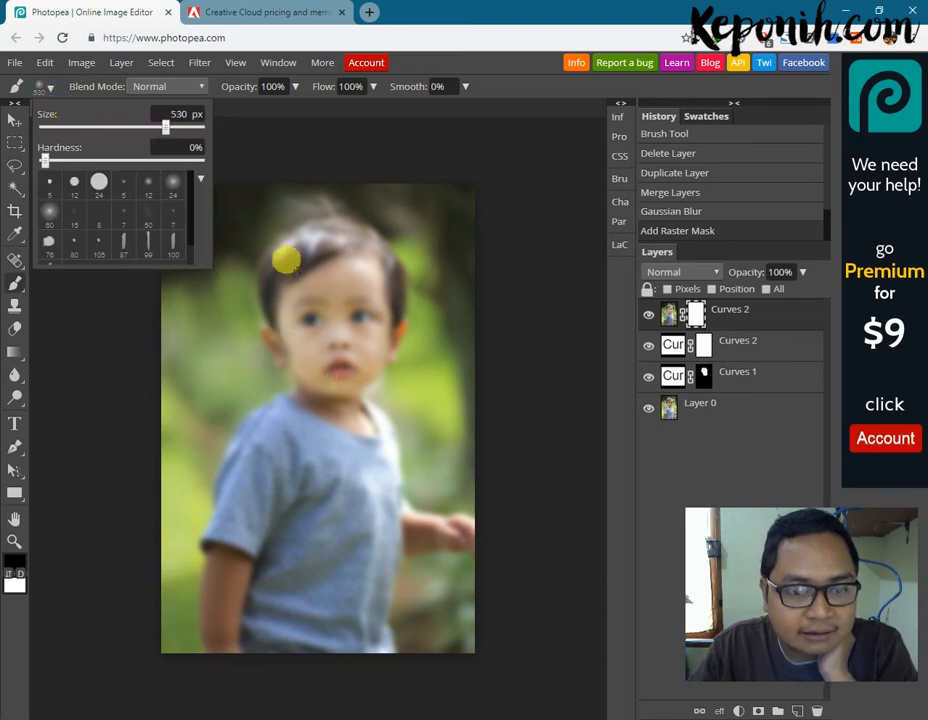
pyautogui.click(314, 276)
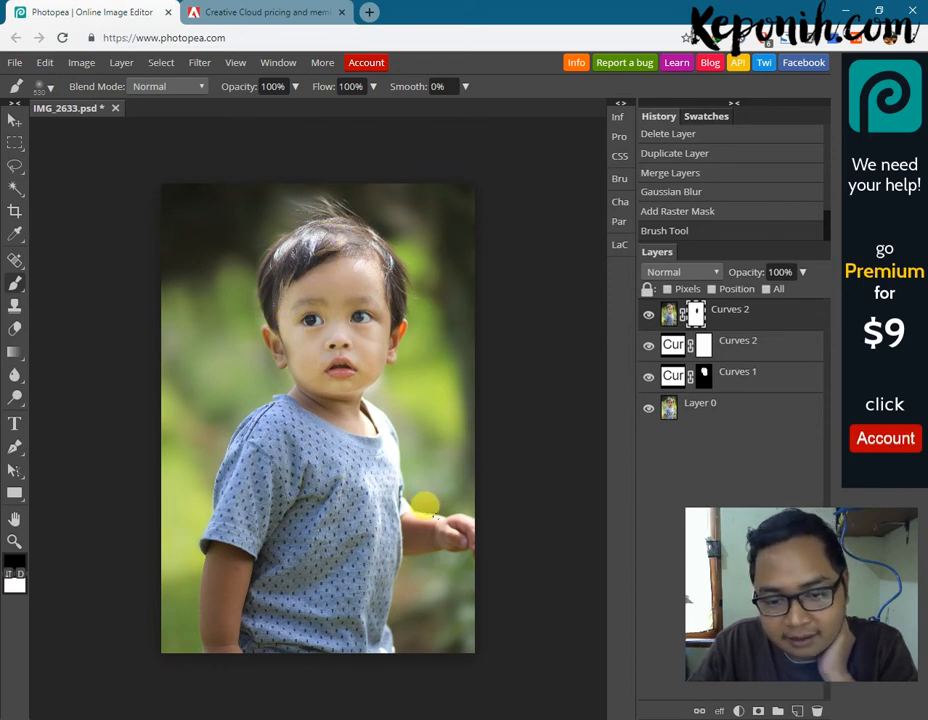
pyautogui.click(432, 515)
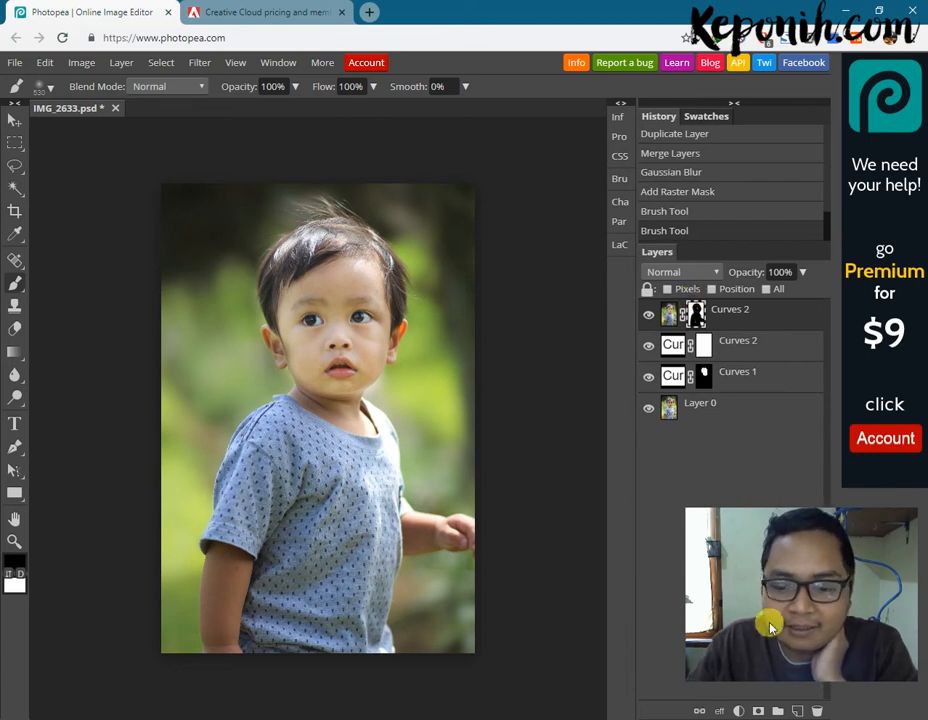
# Step: Add a Color Balance adjustment layer above the blurred layer and set its shadows to Green -13 and Blue -23
pyautogui.click(738, 711)
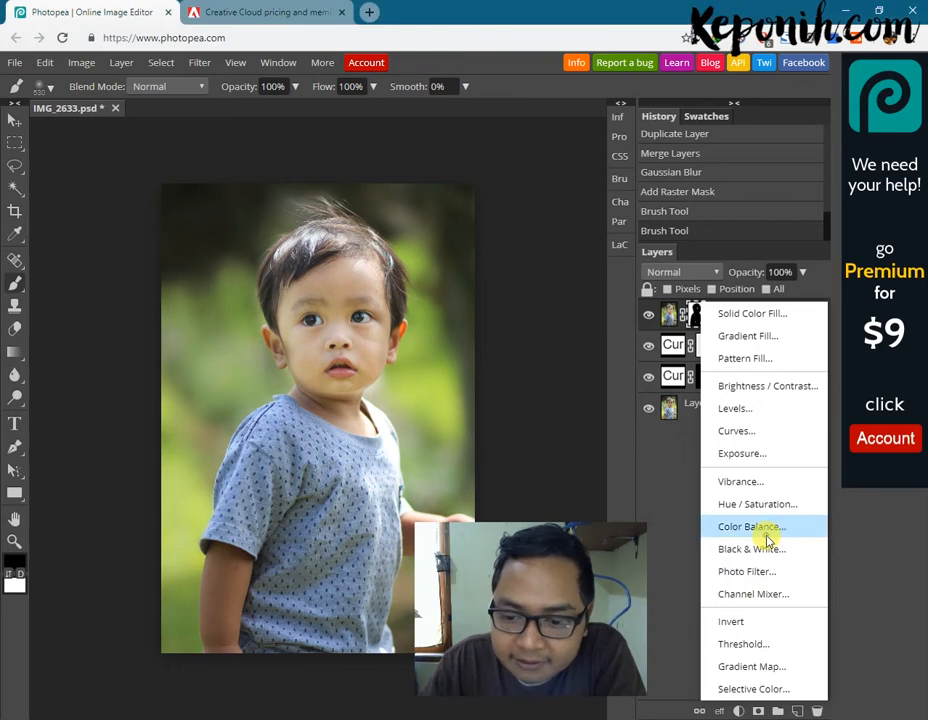
pyautogui.click(767, 538)
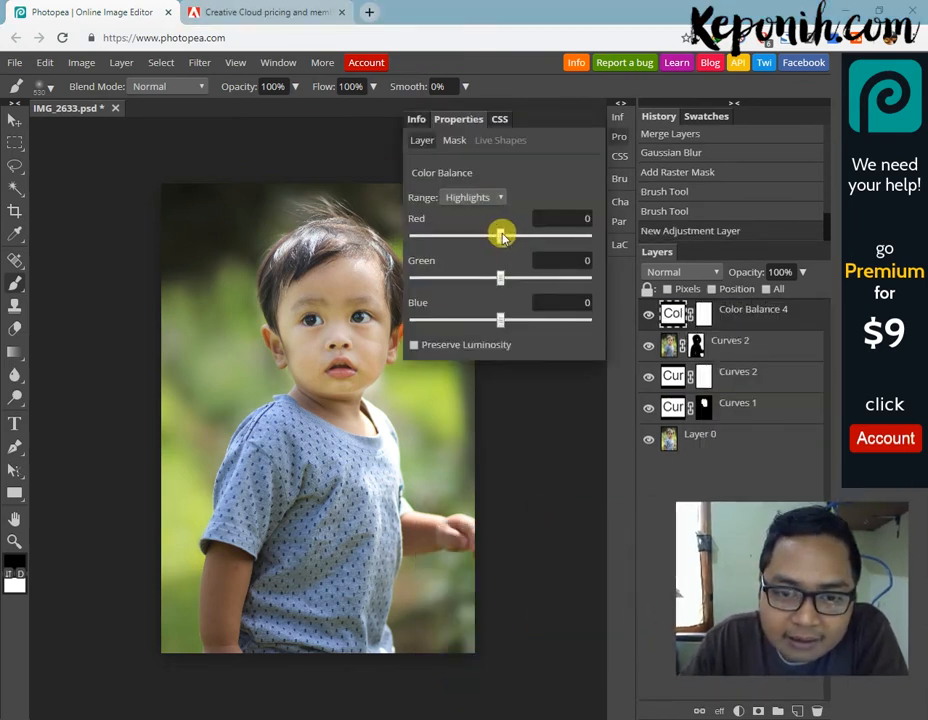
pyautogui.click(472, 197)
pyautogui.click(458, 213)
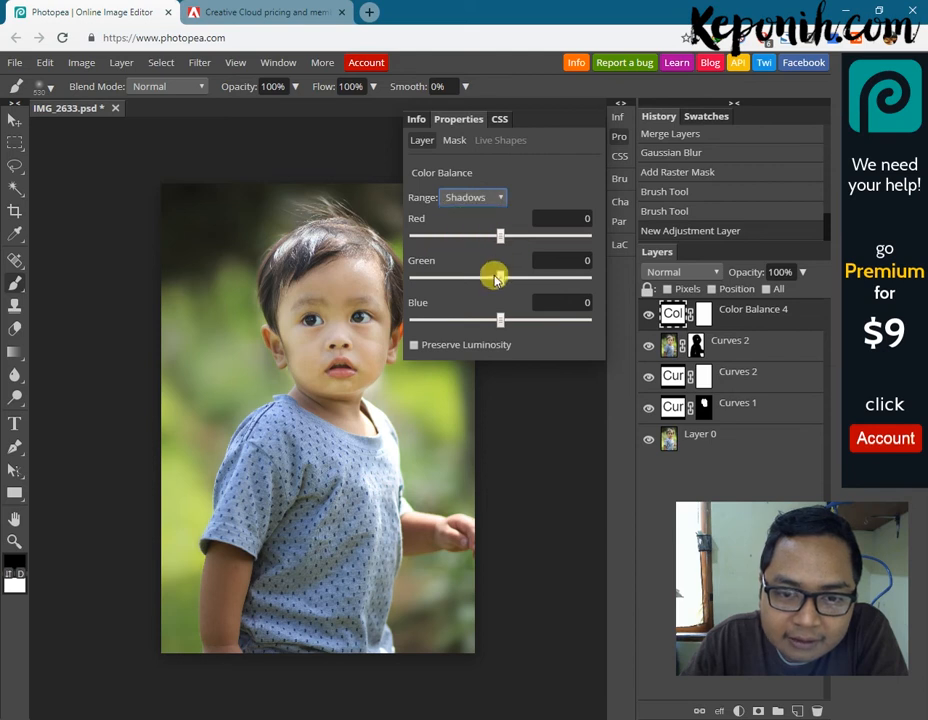
pyautogui.moveTo(500, 283); pyautogui.dragTo(479, 320)
# Step: Set the highlights of the Color Balance layer to Red -27 and Green -16
pyautogui.click(476, 198)
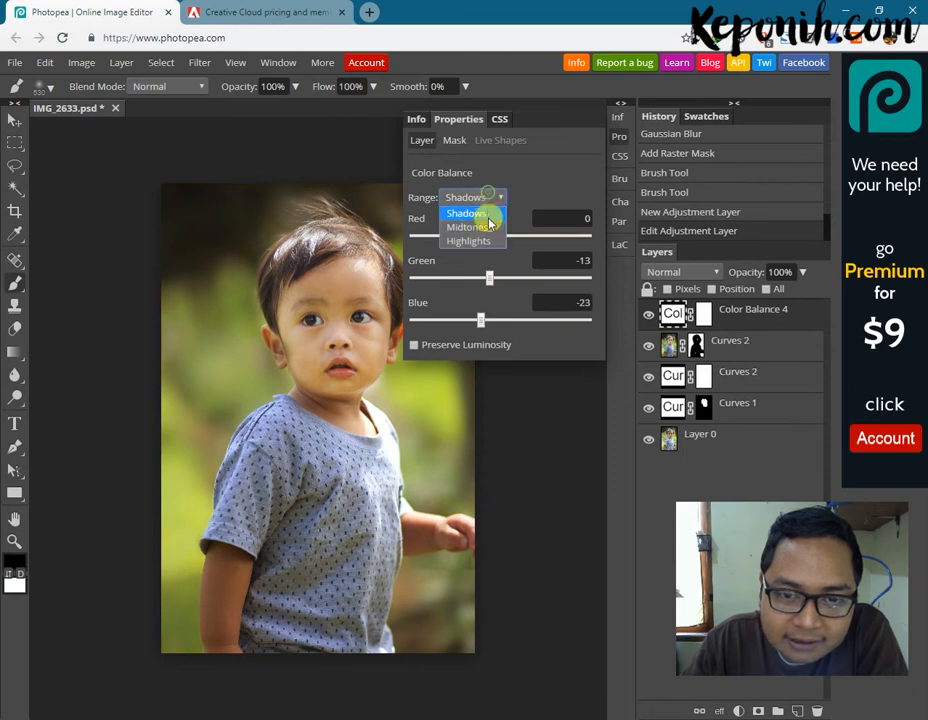
pyautogui.click(484, 240)
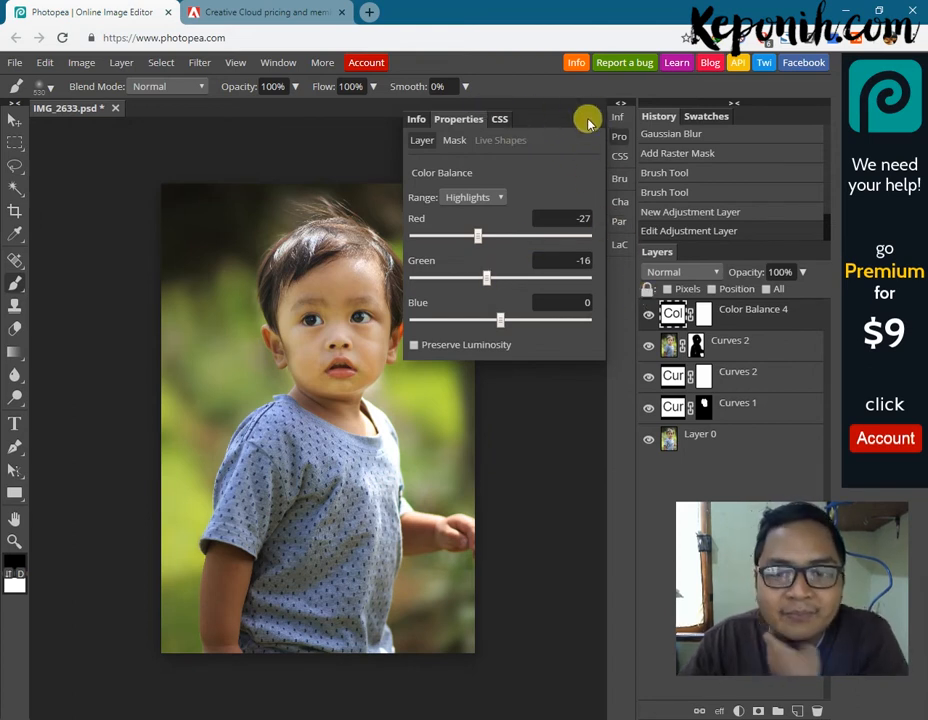
pyautogui.click(618, 137)
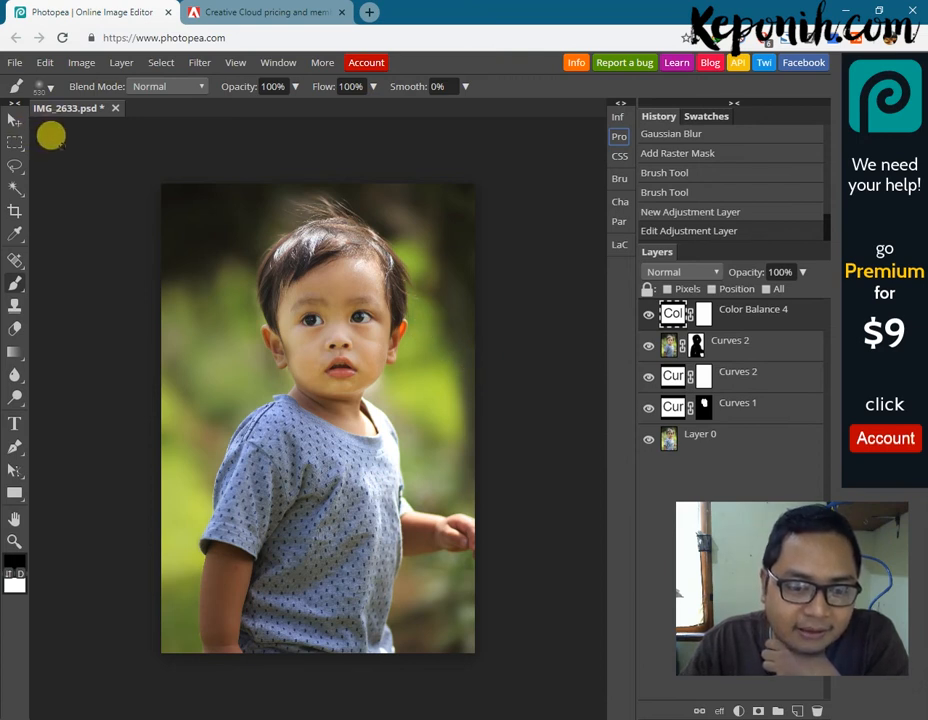
# Step: Open the portrait photo IMG_7691 as a separate document
pyautogui.click(14, 62)
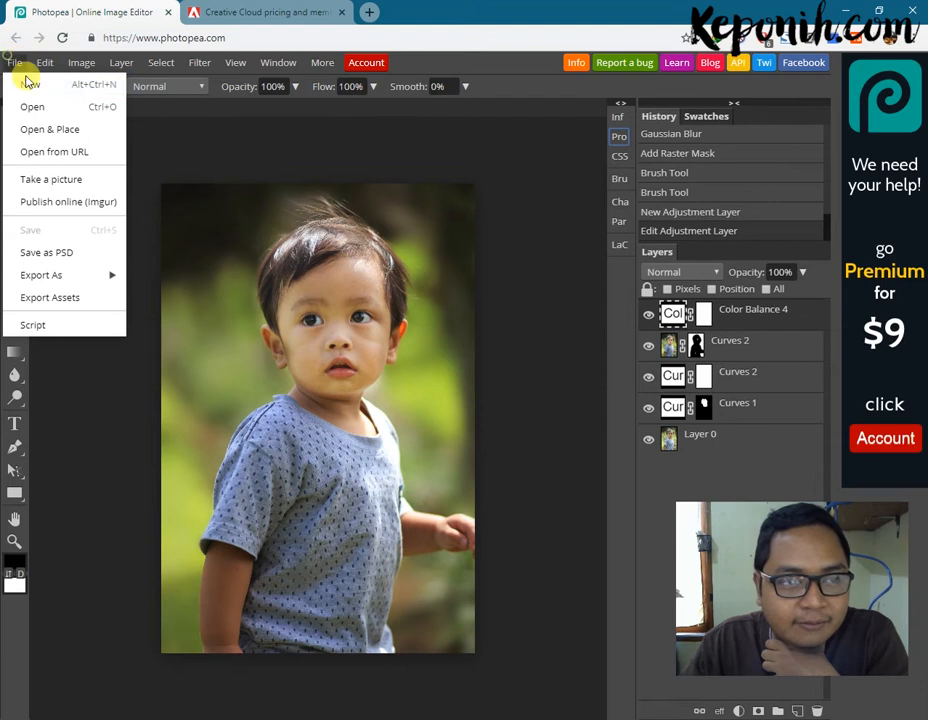
pyautogui.click(70, 127)
pyautogui.doubleClick(437, 250)
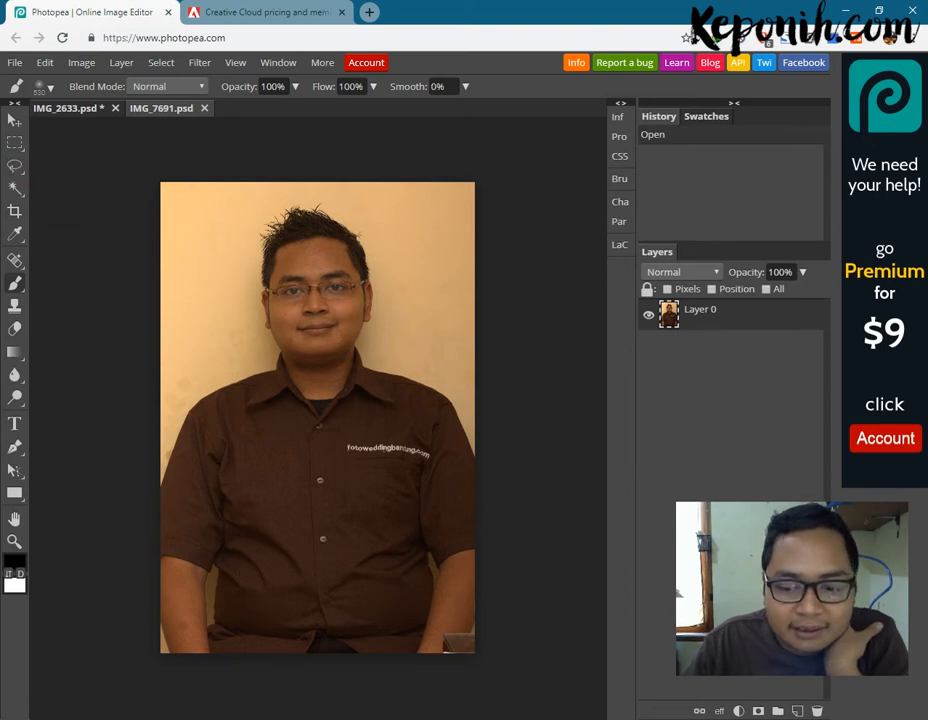
# Step: Add a Curves adjustment layer above Layer 0 and raise the middle of the RGB curve to brighten the portrait
pyautogui.click(735, 711)
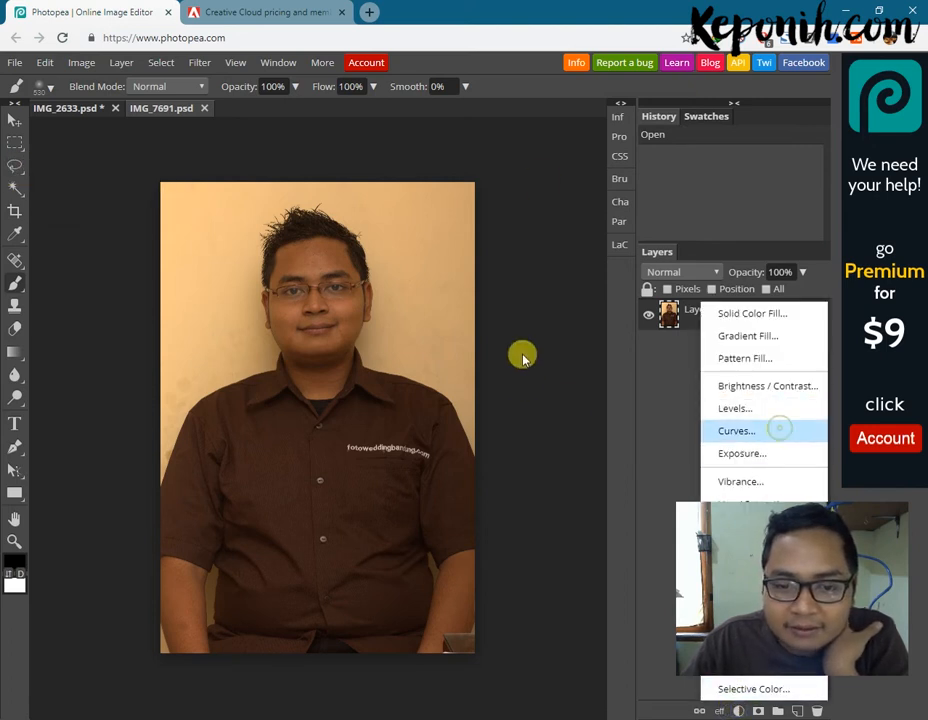
pyautogui.moveTo(507, 312); pyautogui.dragTo(482, 302)
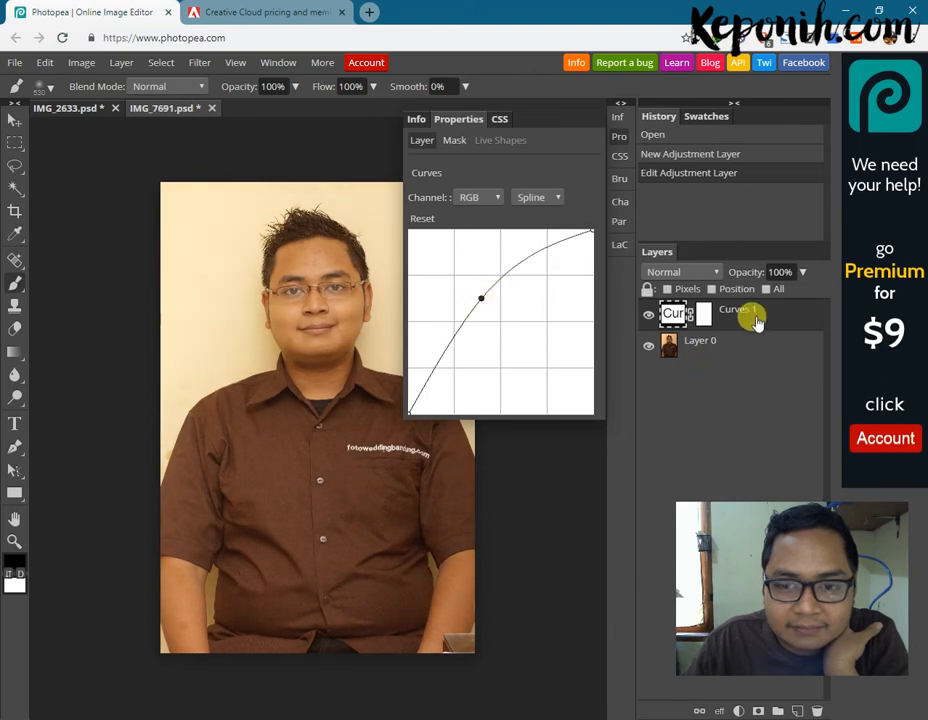
pyautogui.click(617, 135)
pyautogui.moveTo(15, 189)
# Step: Add a Color Balance adjustment layer on top and set its highlights to Red -28
pyautogui.click(739, 711)
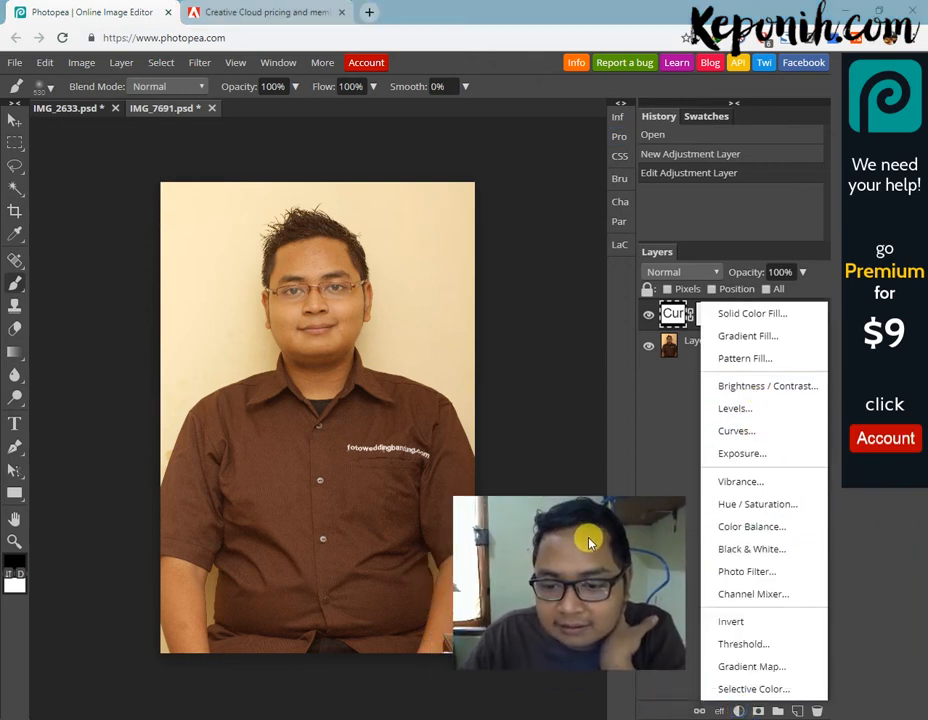
pyautogui.click(745, 528)
pyautogui.moveTo(501, 238); pyautogui.dragTo(476, 238)
pyautogui.click(484, 197)
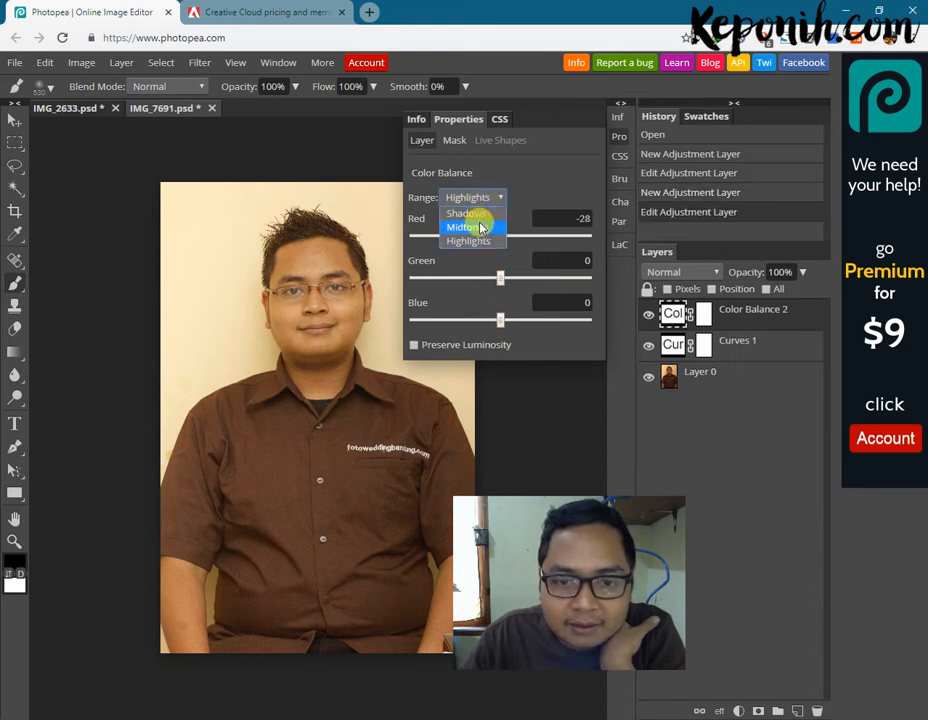
pyautogui.click(470, 227)
pyautogui.click(470, 197)
pyautogui.click(468, 240)
# Step: Set the shadows of the Color Balance layer to Red -15 and Green -17
pyautogui.click(474, 198)
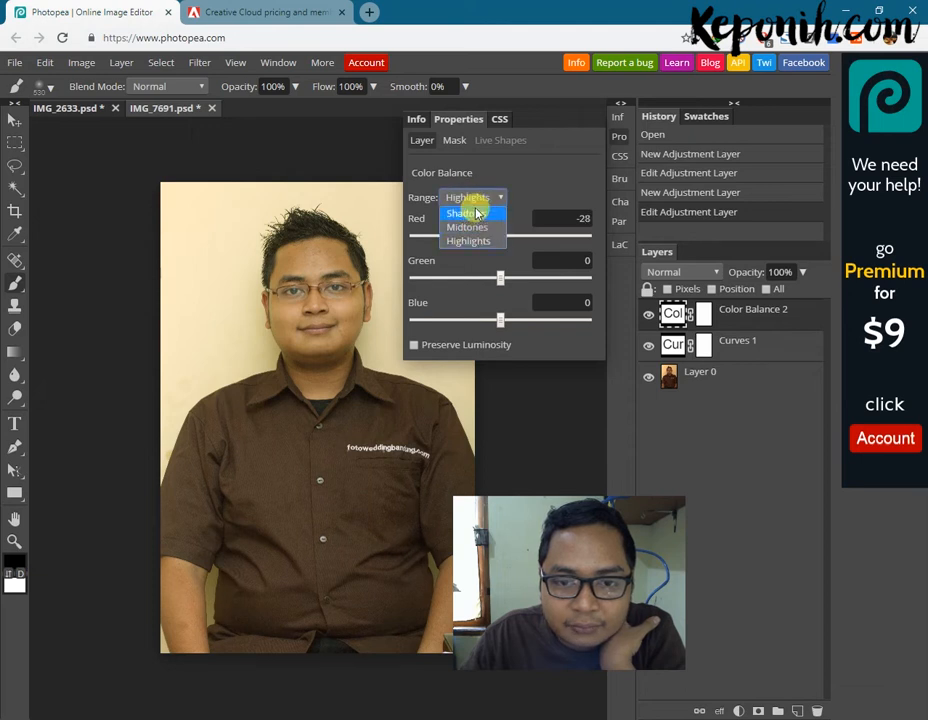
pyautogui.click(477, 213)
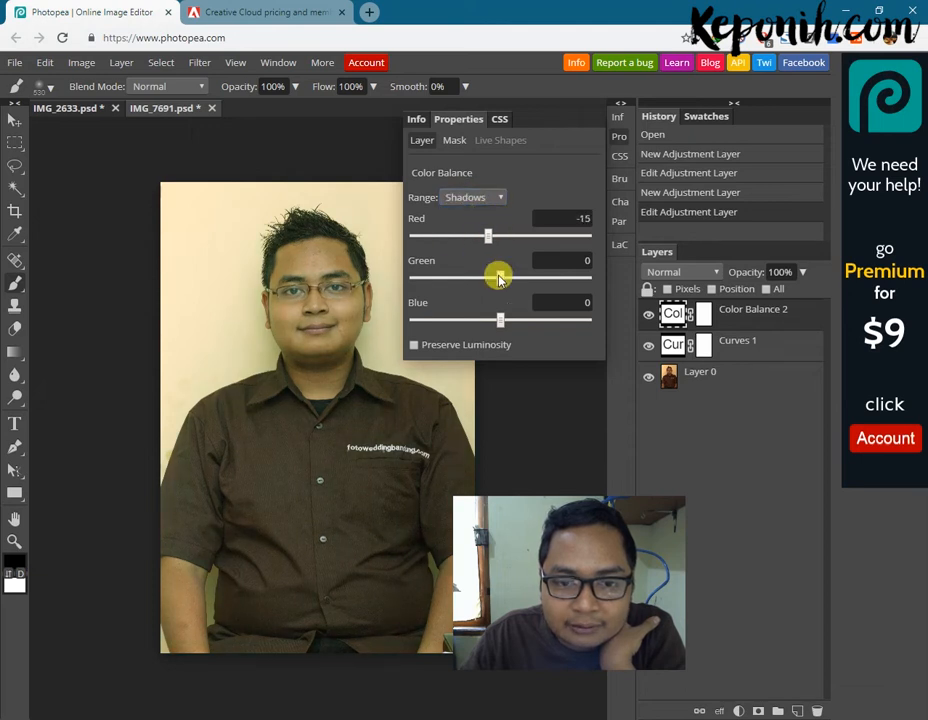
pyautogui.moveTo(491, 280); pyautogui.dragTo(481, 279)
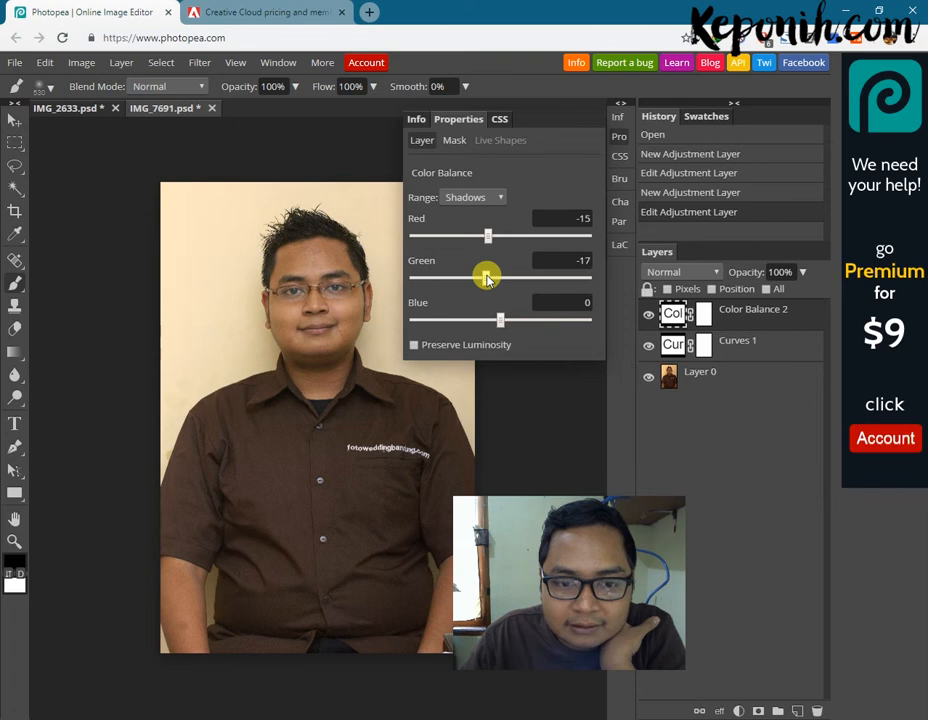
# Step: Try to raise the Curves 1 midtones further and remove the extra curve point, restoring the deleted layer from the history
pyautogui.click(739, 344)
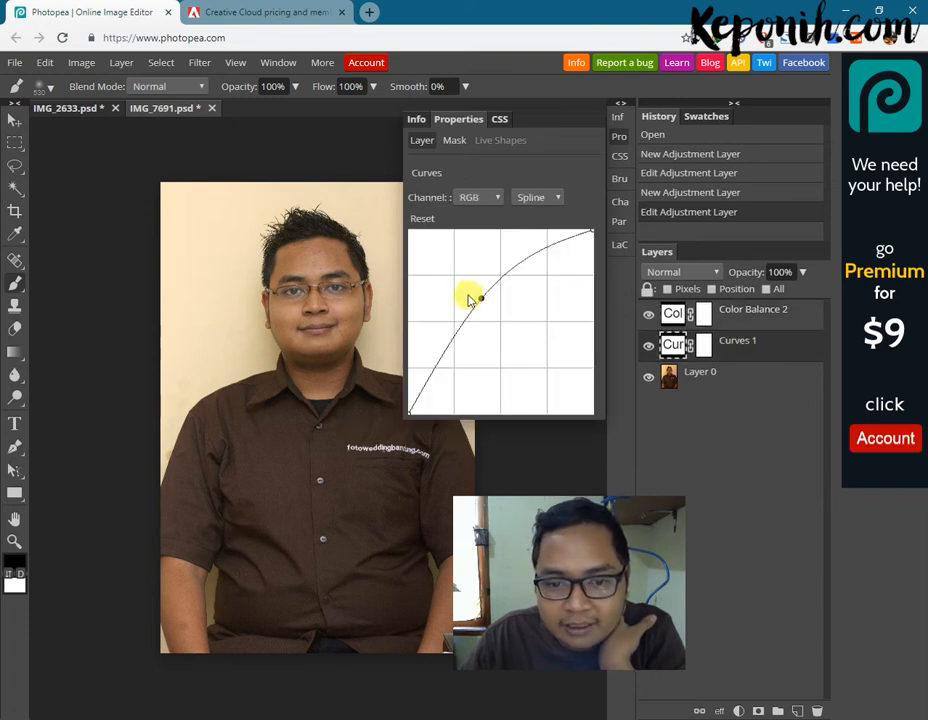
pyautogui.moveTo(480, 296); pyautogui.dragTo(477, 296)
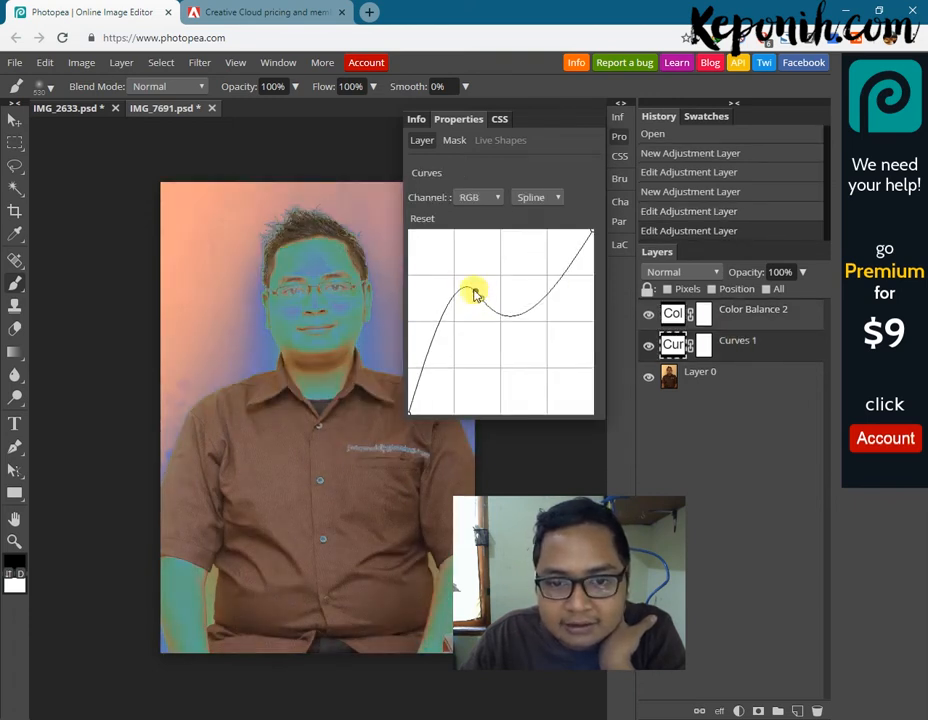
pyautogui.press('Delete')
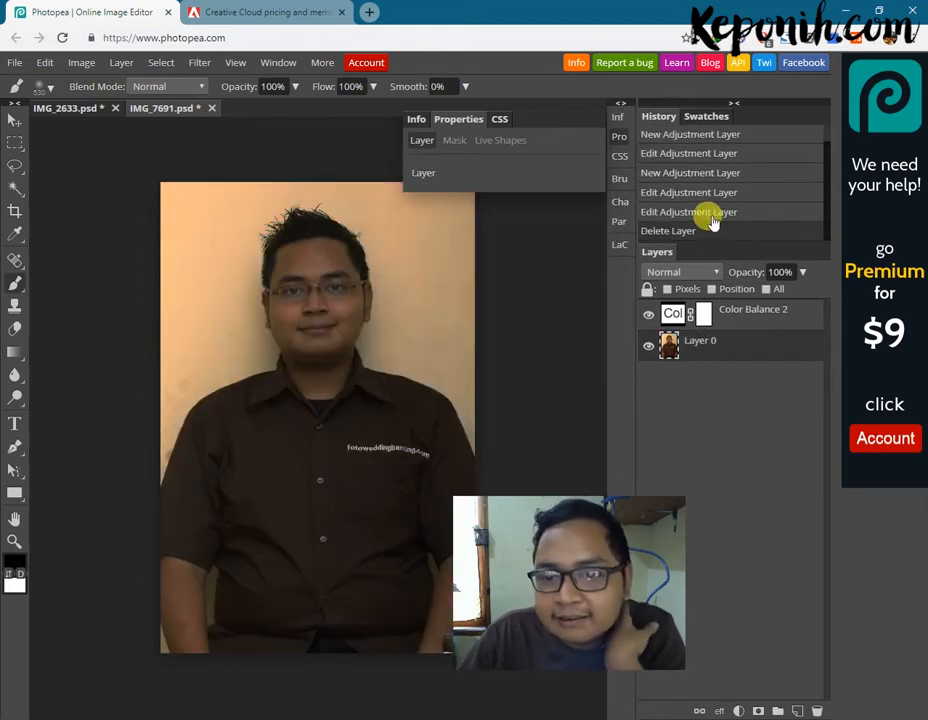
pyautogui.click(710, 214)
# Step: Try to even out the distorted RGB curve of Curves 1 by moving and removing its extra points
pyautogui.rightClick(476, 294)
pyautogui.click(464, 281)
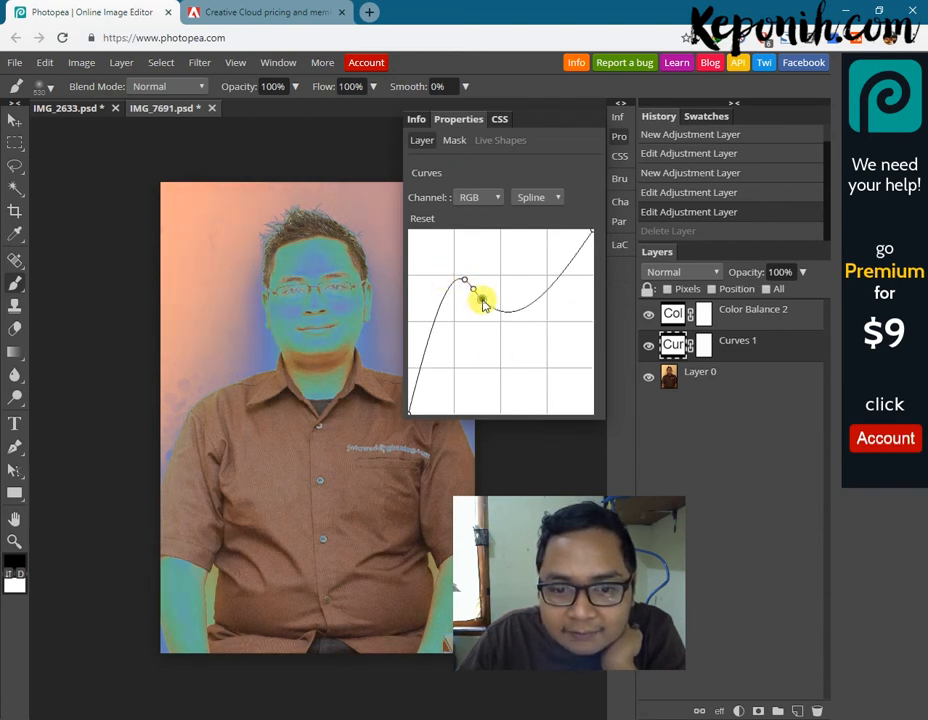
pyautogui.moveTo(483, 303); pyautogui.dragTo(499, 286)
pyautogui.rightClick(495, 285)
pyautogui.click(497, 289)
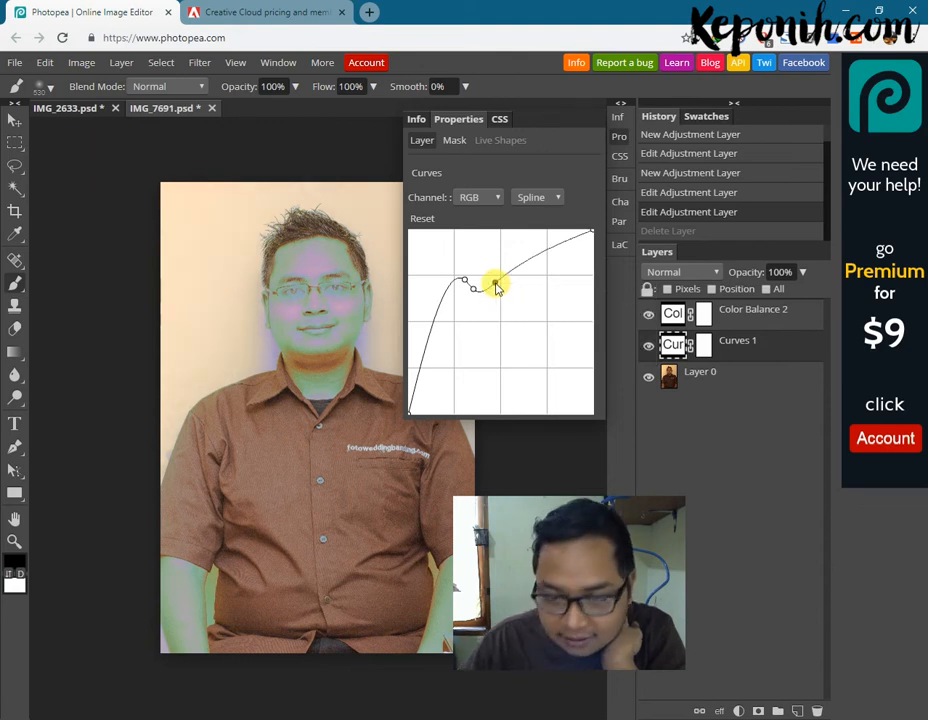
# Step: Replace the Curves 1 layer with a new Curves adjustment layer whose RGB curve is raised with a single midtone point
pyautogui.press('Delete')
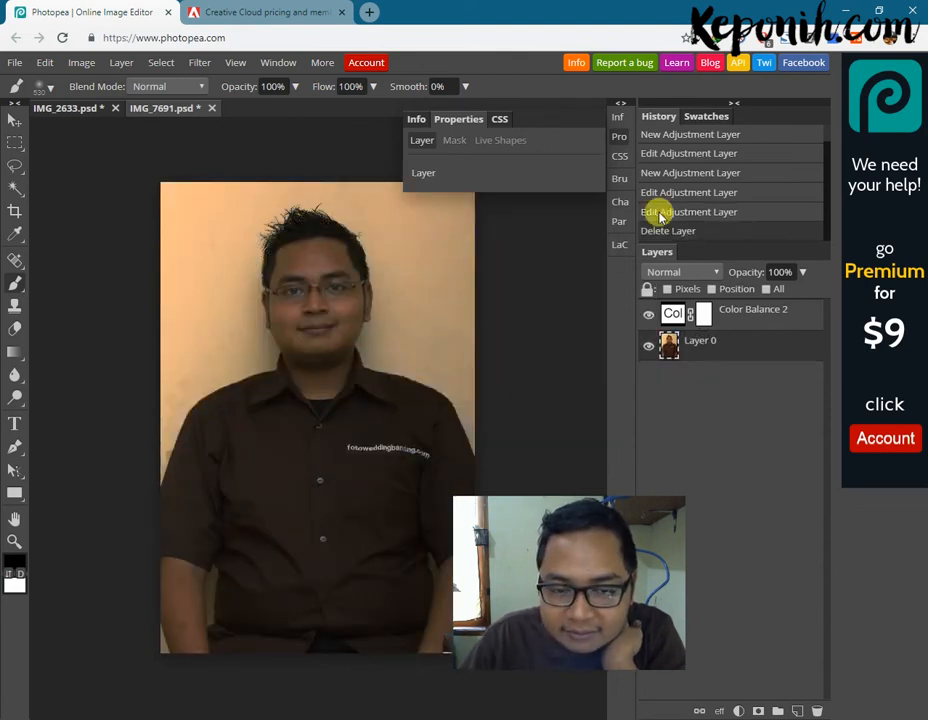
pyautogui.click(737, 711)
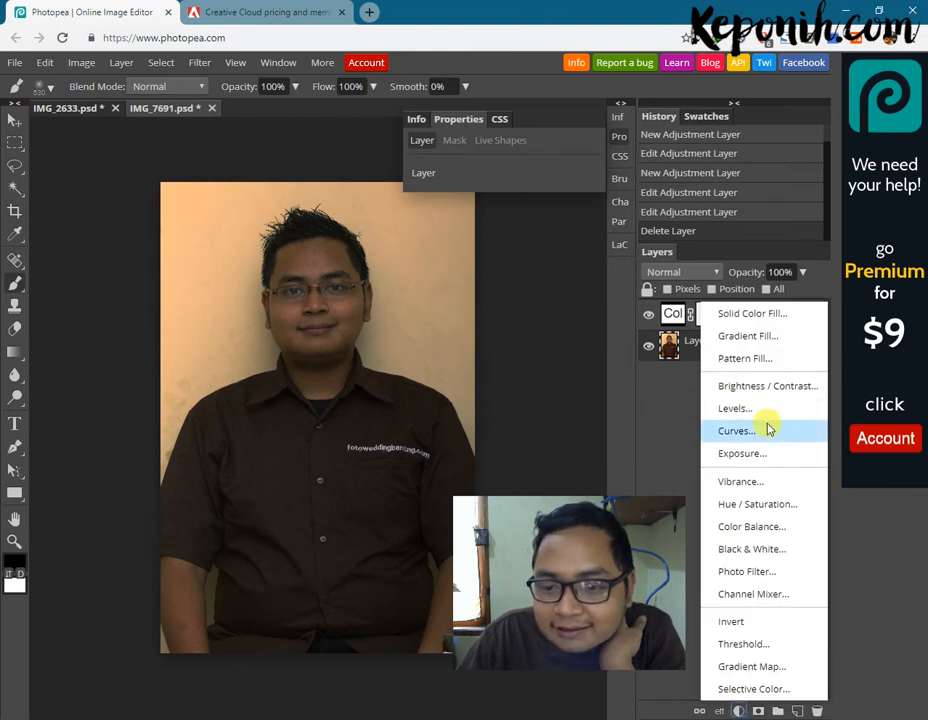
pyautogui.click(768, 429)
pyautogui.moveTo(501, 327); pyautogui.dragTo(464, 308)
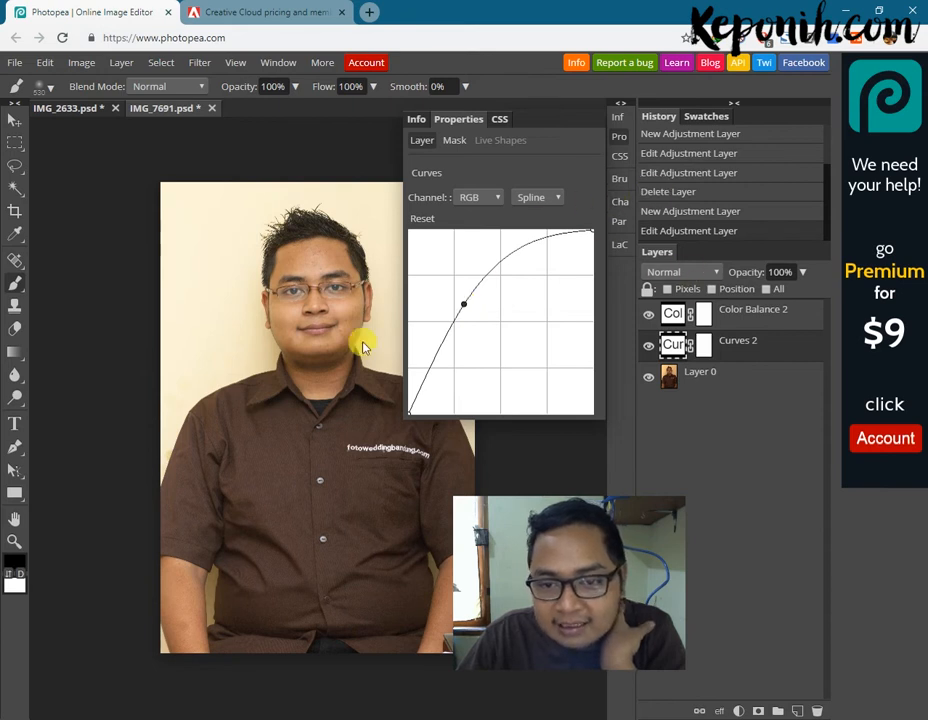
pyautogui.click(623, 139)
# Step: Crop the portrait to the head and upper chest at a fixed ratio of W 3, H 4, with the frame tilted slightly counterclockwise
pyautogui.moveTo(594, 600); pyautogui.dragTo(815, 632)
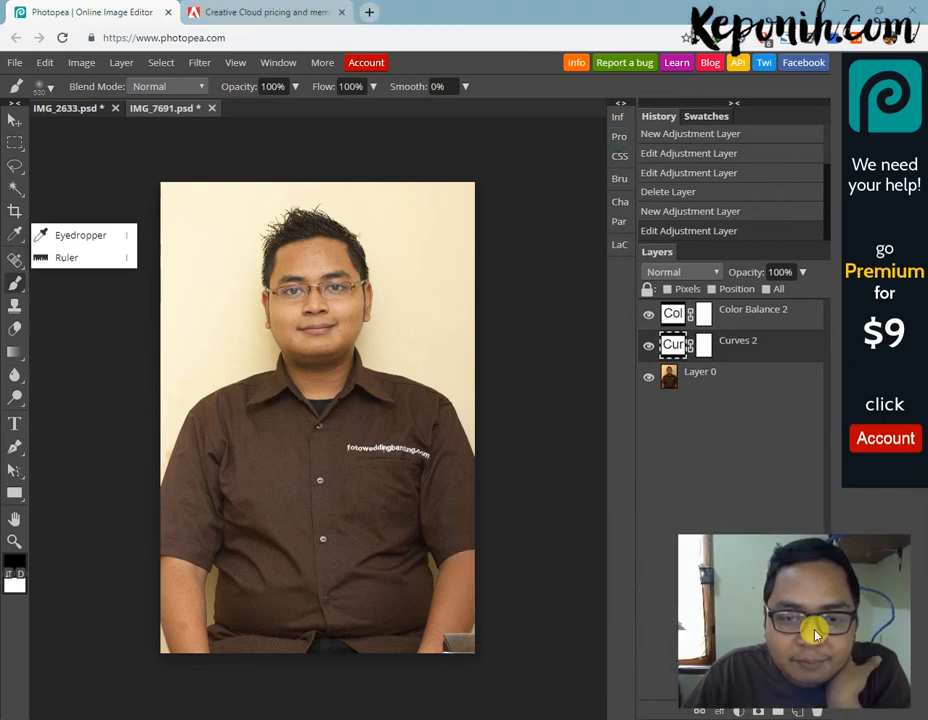
pyautogui.click(15, 211)
pyautogui.click(285, 87)
pyautogui.click(278, 101)
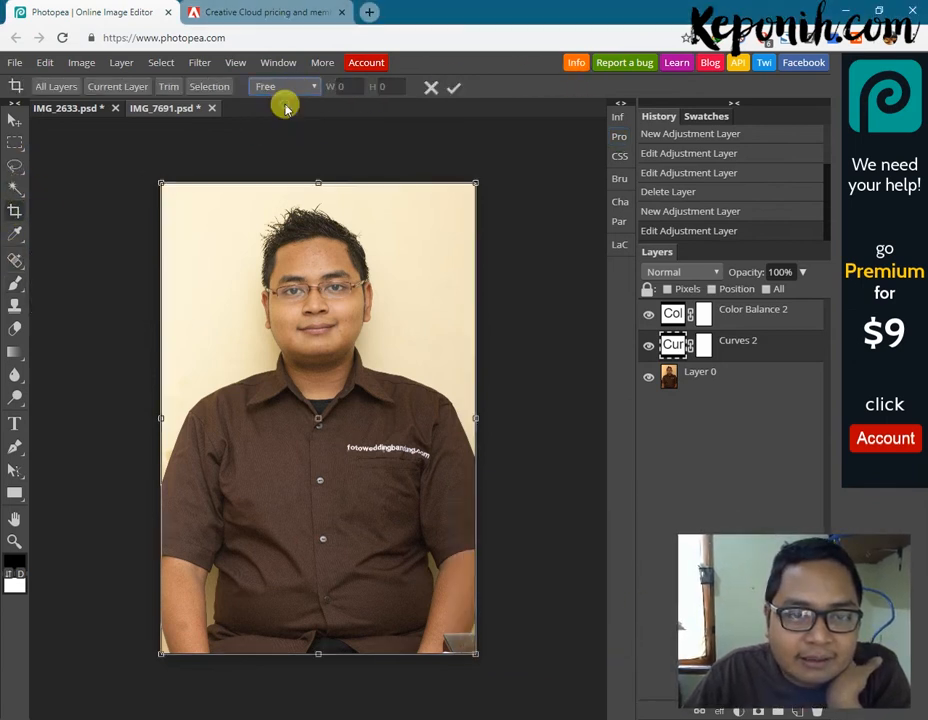
pyautogui.click(283, 87)
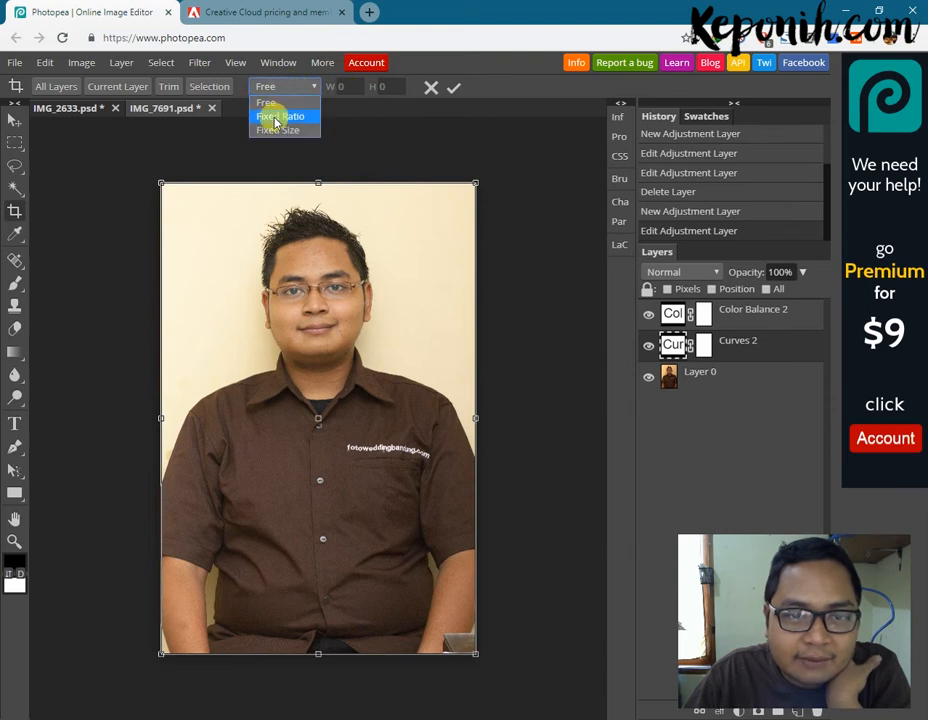
pyautogui.click(289, 117)
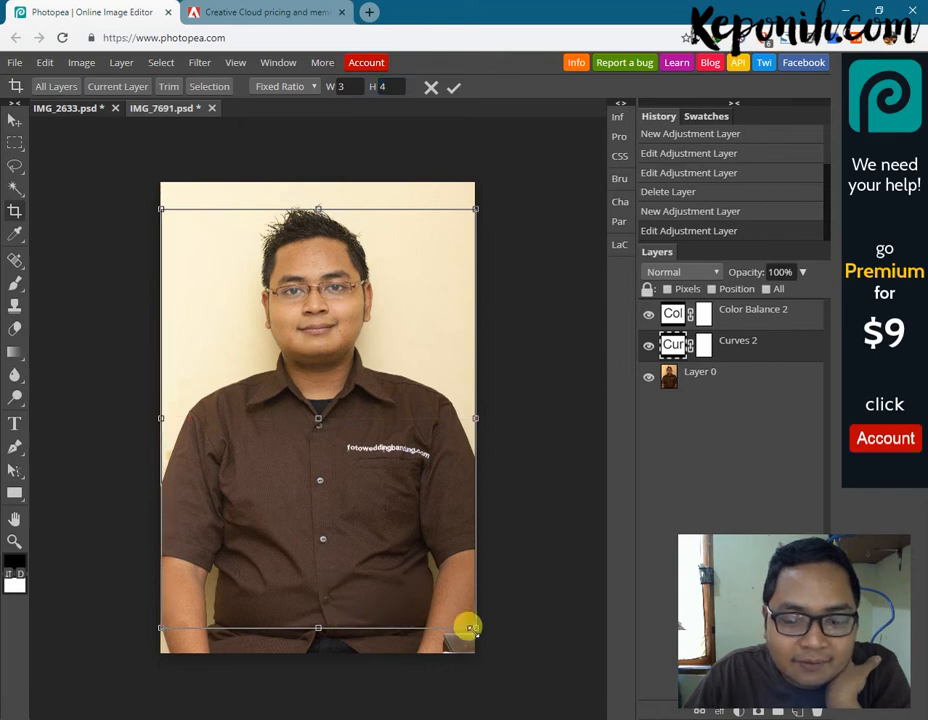
pyautogui.moveTo(474, 627); pyautogui.dragTo(443, 588)
pyautogui.moveTo(152, 588); pyautogui.dragTo(196, 581)
pyautogui.moveTo(321, 524); pyautogui.dragTo(311, 500)
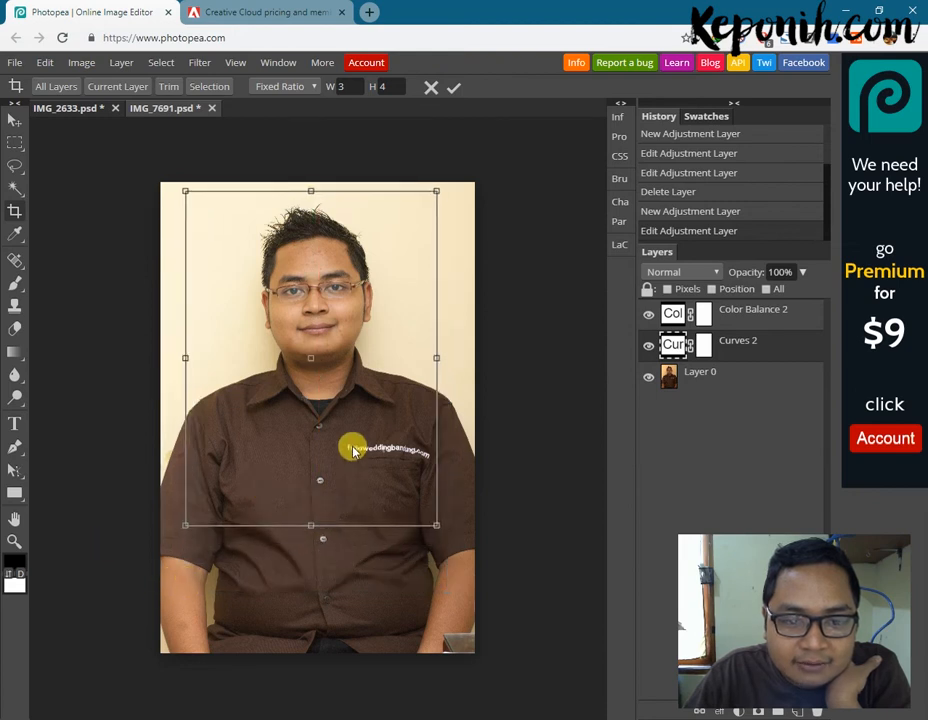
pyautogui.moveTo(431, 238); pyautogui.dragTo(430, 229)
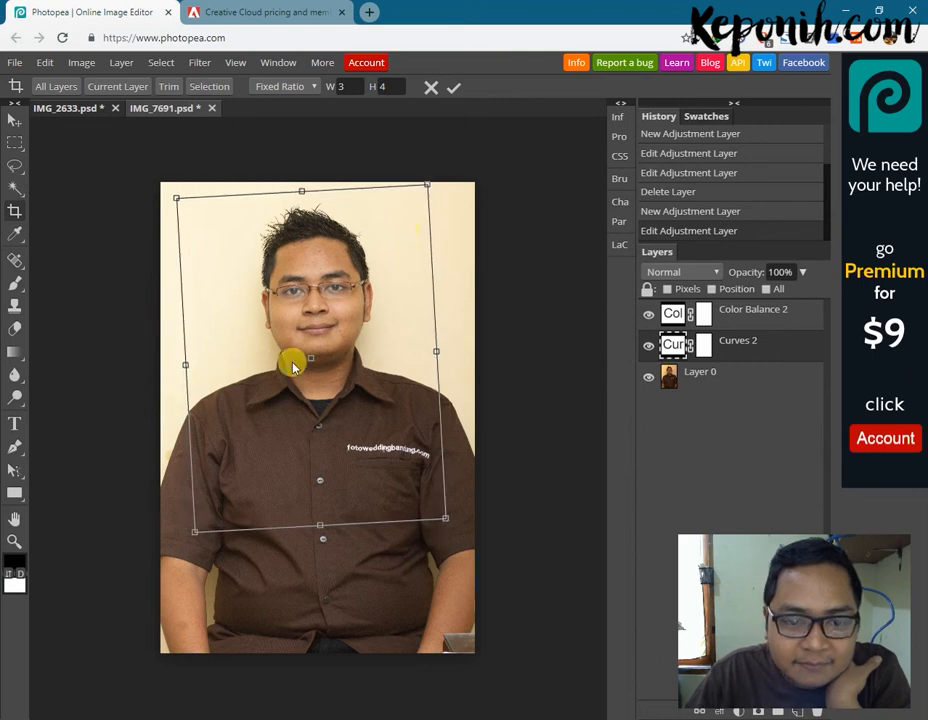
pyautogui.moveTo(319, 396); pyautogui.dragTo(322, 398)
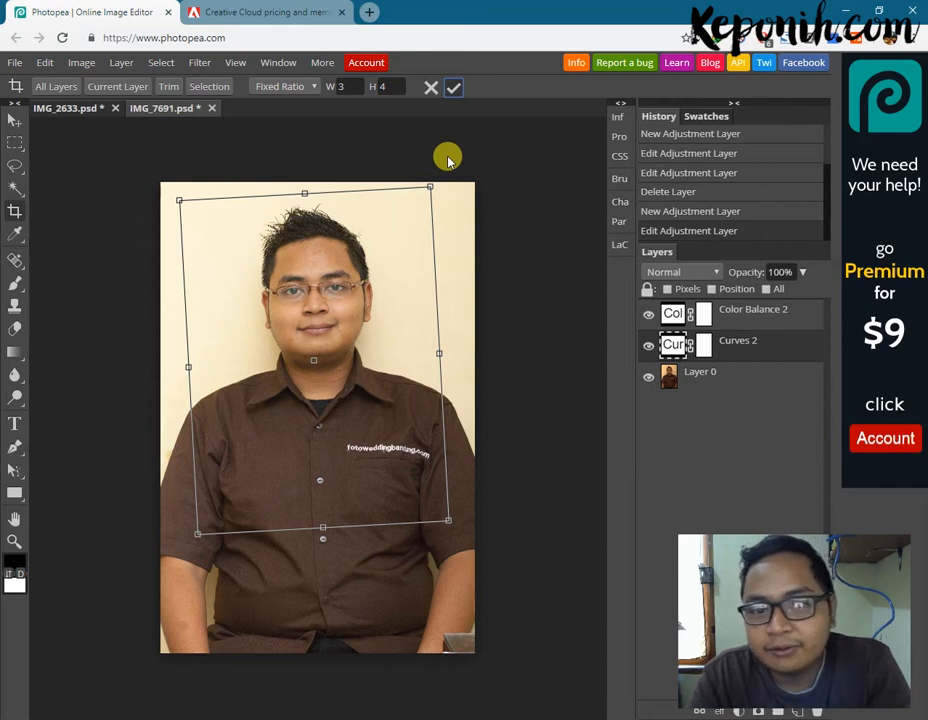
pyautogui.press('Return')
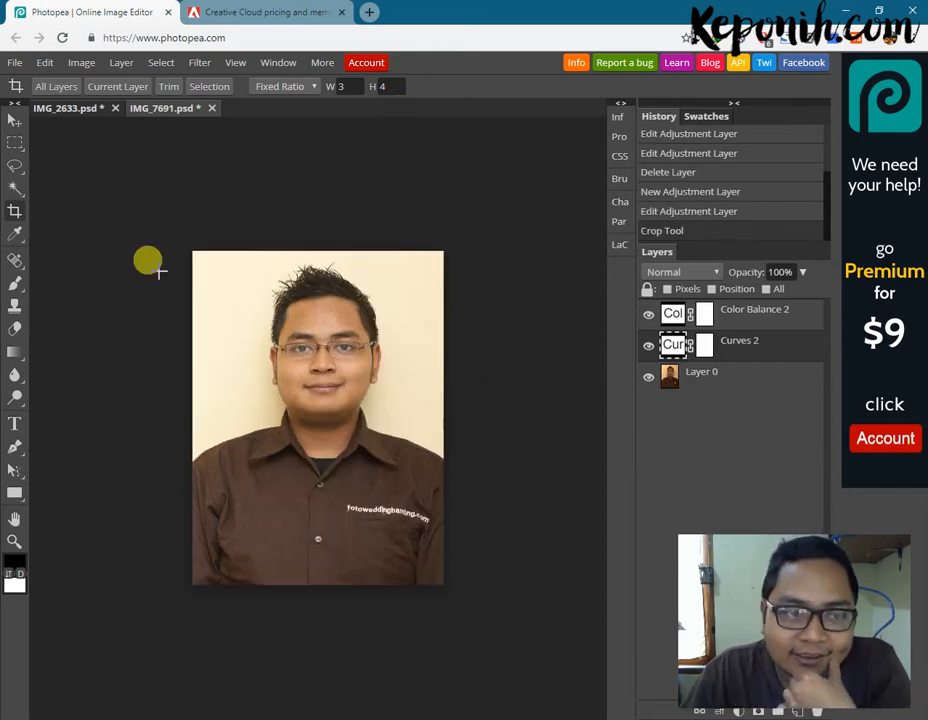
# Step: Set the Spot Healing Brush size to 233 px, with the fotoweddingbandung.com lettering on the shirt in close-up
pyautogui.rightClick(18, 260)
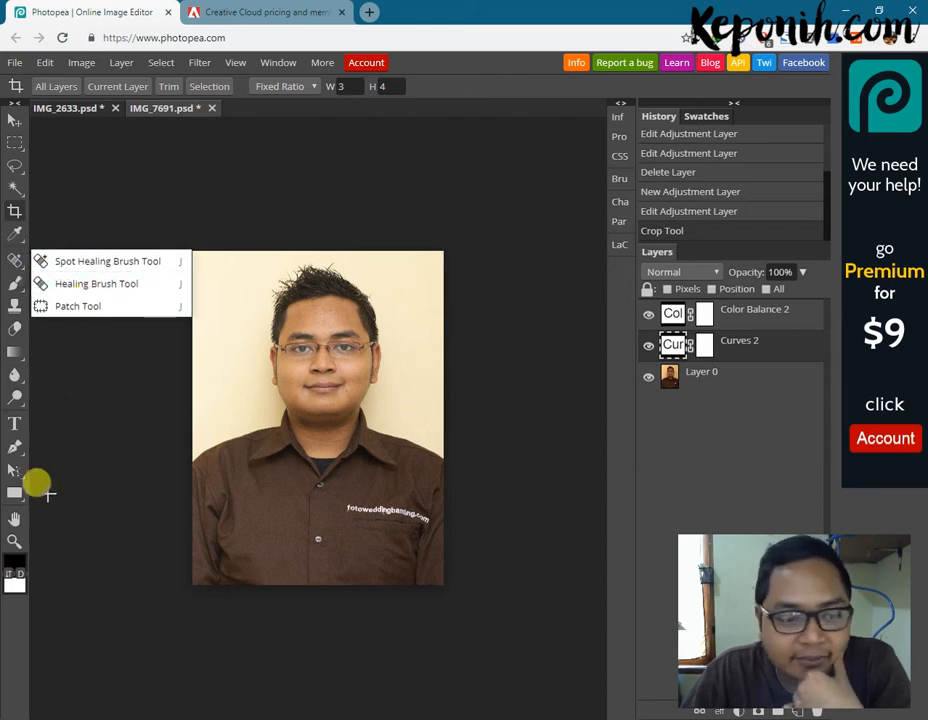
pyautogui.click(15, 541)
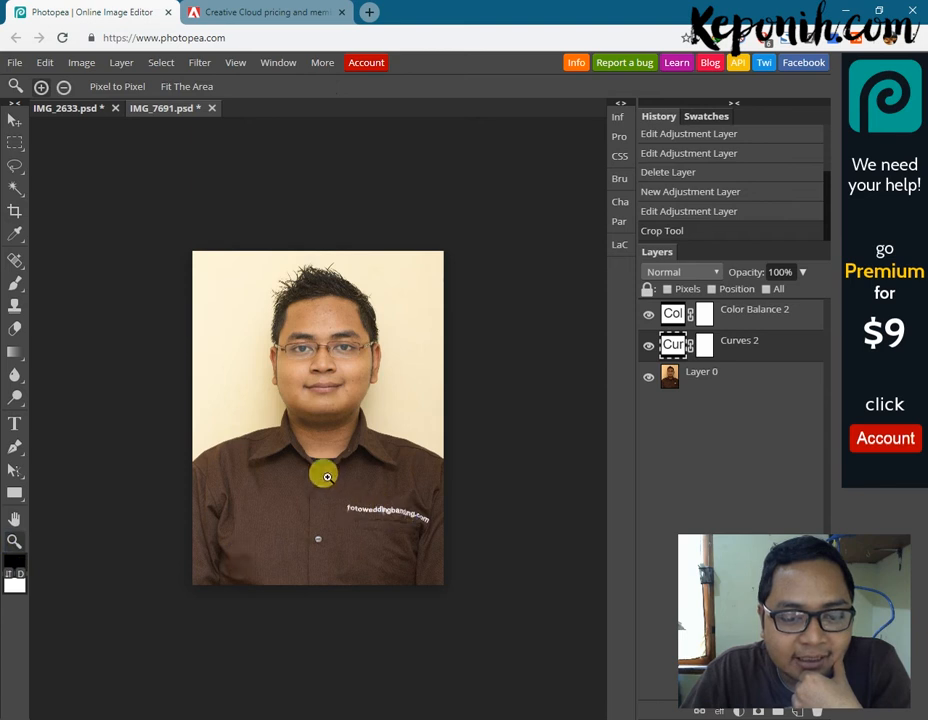
pyautogui.click(377, 512)
pyautogui.click(410, 527)
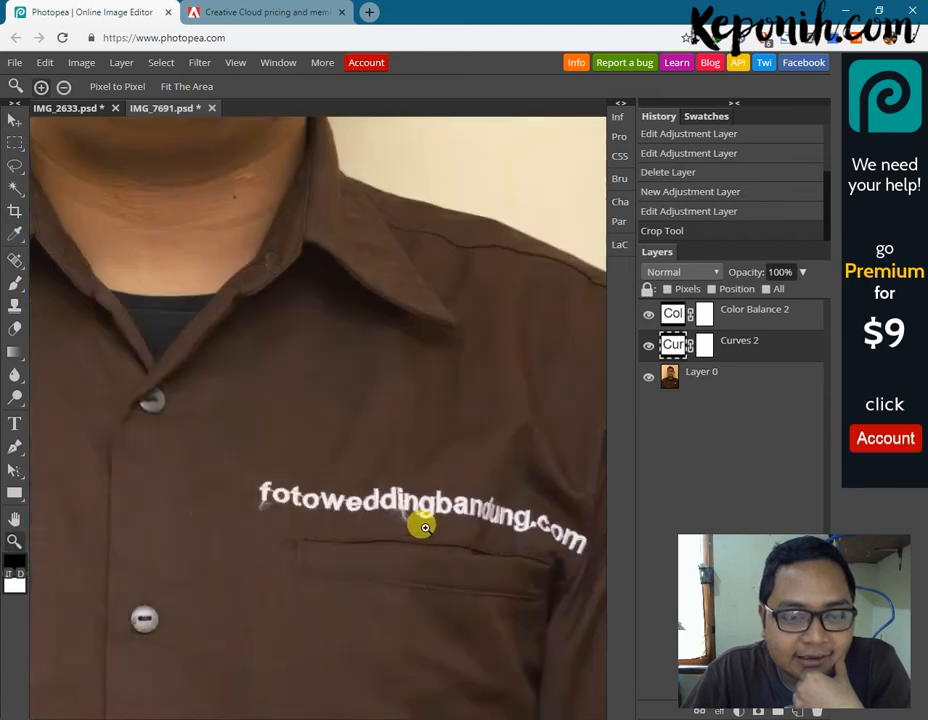
pyautogui.rightClick(14, 257)
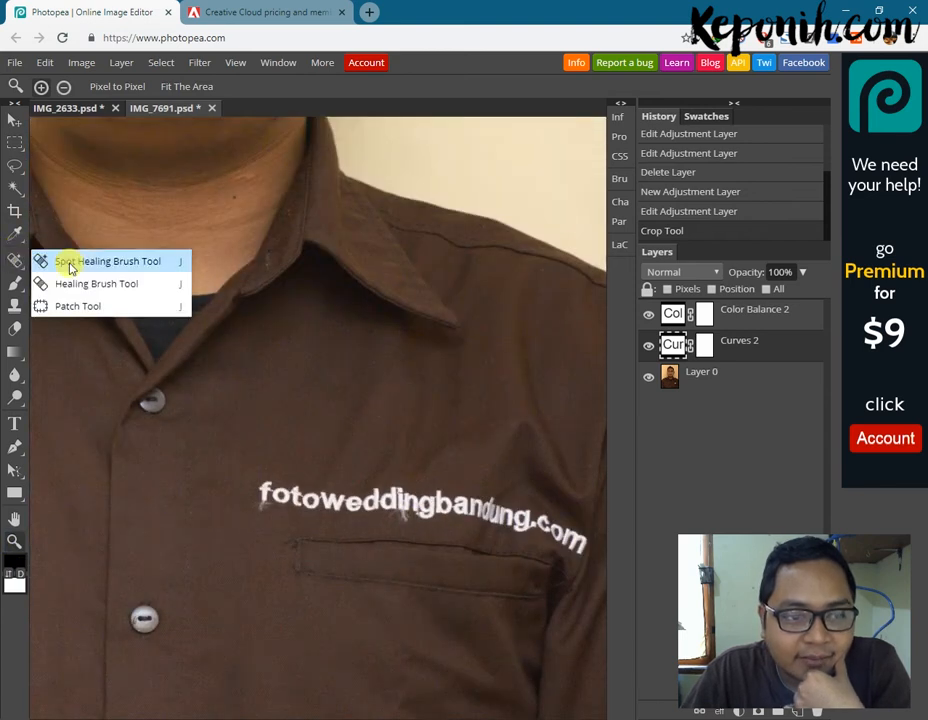
pyautogui.click(68, 262)
pyautogui.click(45, 87)
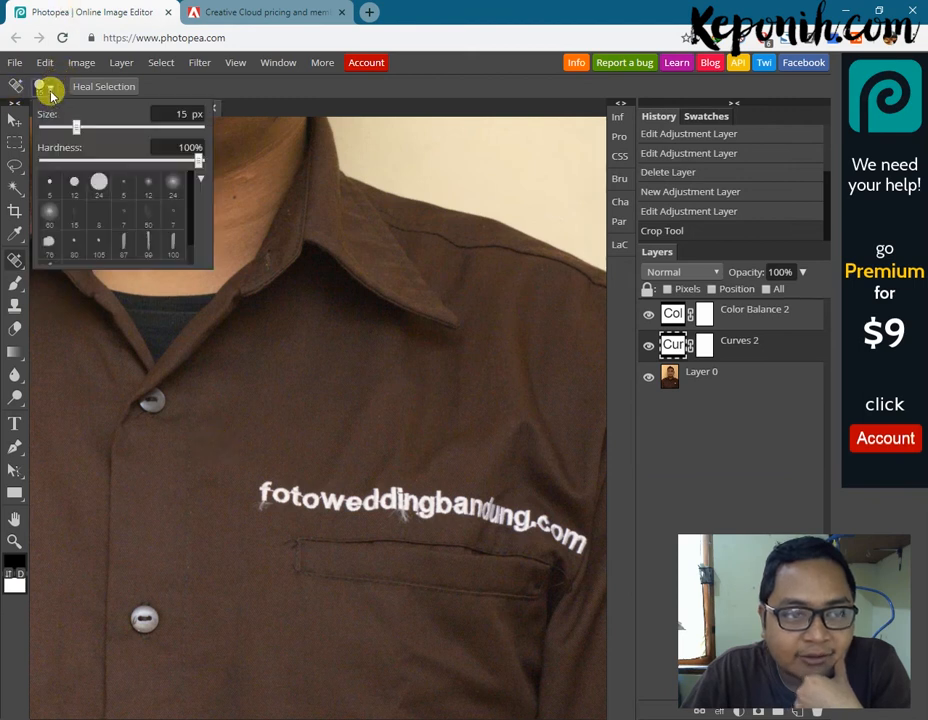
pyautogui.click(134, 127)
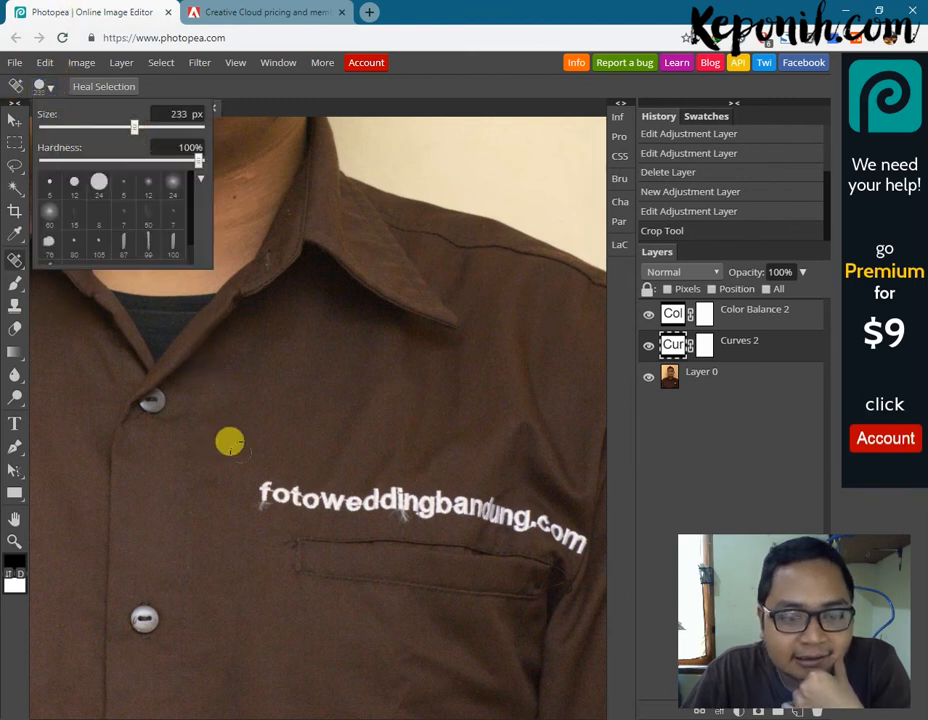
pyautogui.click(296, 468)
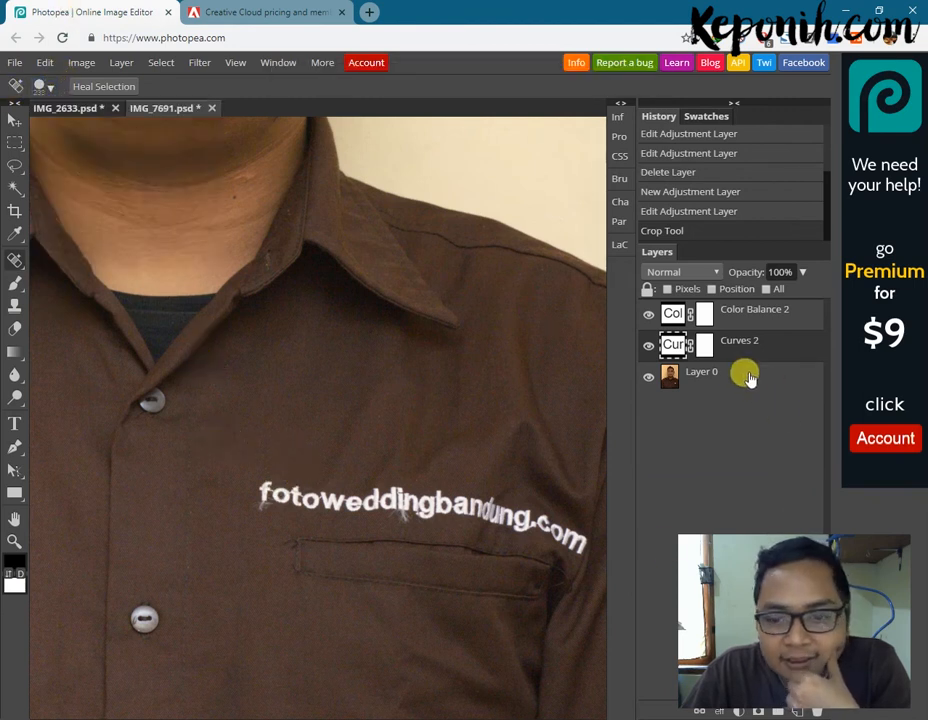
# Step: Duplicate Layer 0 so the retouching is done on a copy of the portrait
pyautogui.click(667, 376)
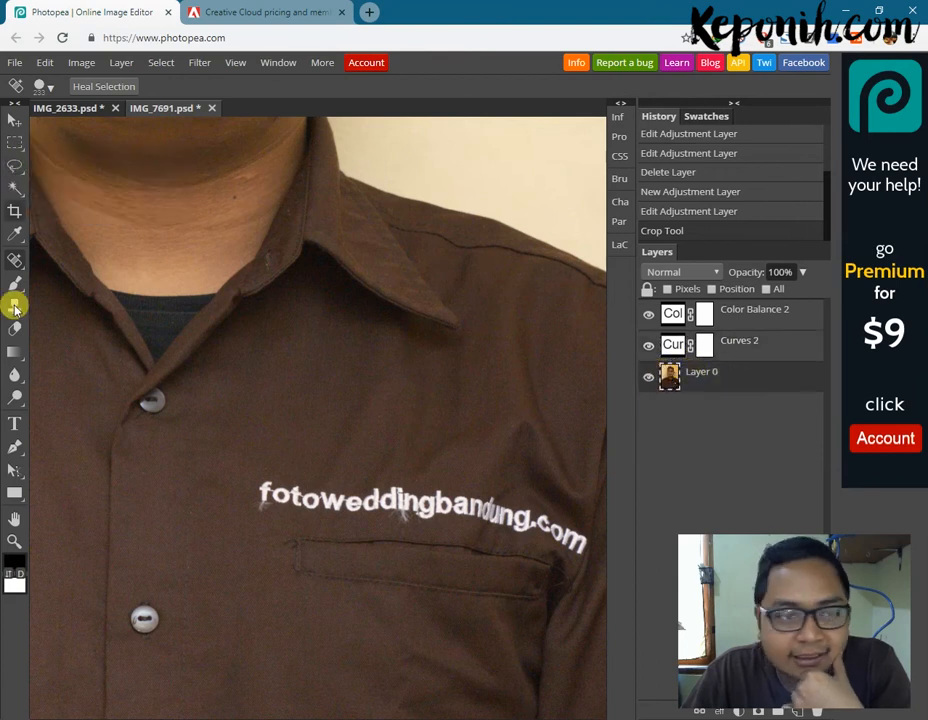
pyautogui.rightClick(14, 374)
pyautogui.rightClick(723, 375)
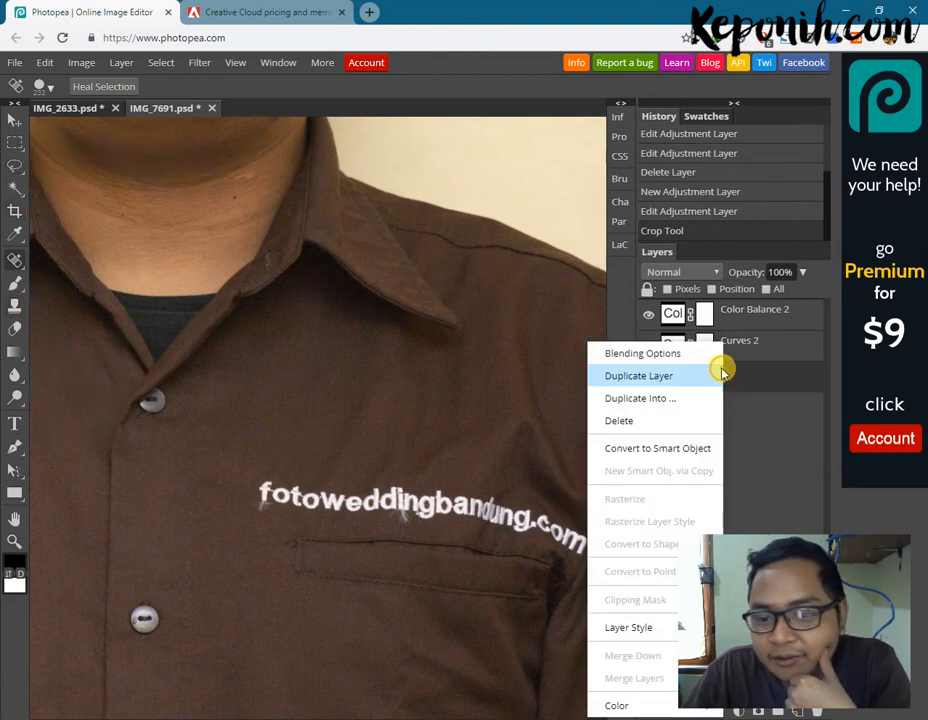
pyautogui.click(662, 377)
# Step: Remove the shirt lettering from its first letter up to "ung.com" on the layer copy with a 69 px Spot Healing Brush
pyautogui.rightClick(14, 233)
pyautogui.rightClick(14, 260)
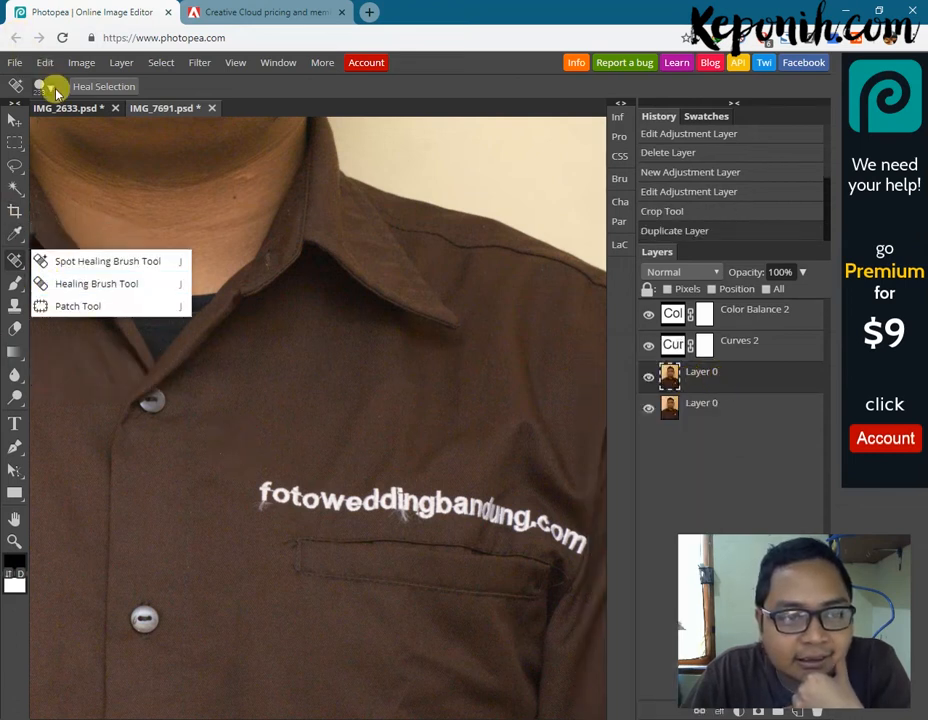
pyautogui.click(49, 87)
pyautogui.moveTo(89, 139); pyautogui.dragTo(99, 128)
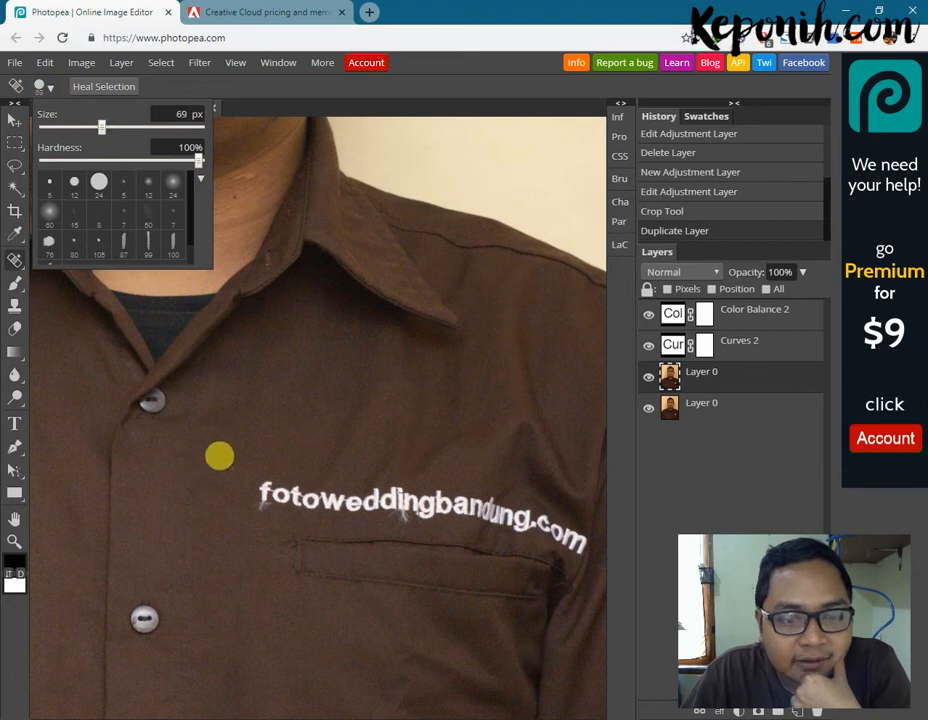
pyautogui.click(236, 444)
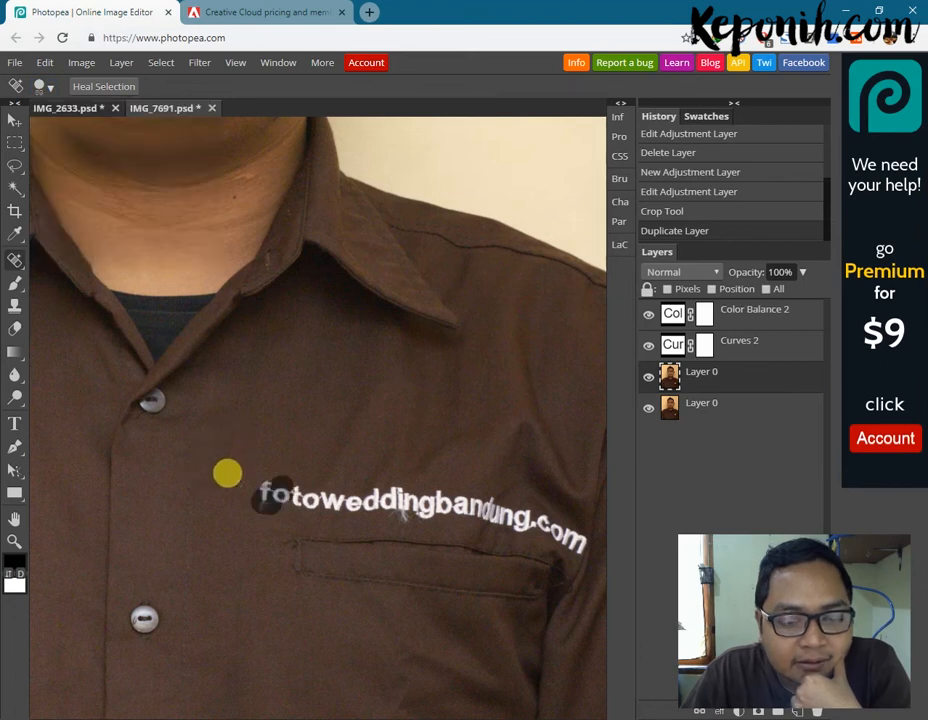
pyautogui.click(227, 473)
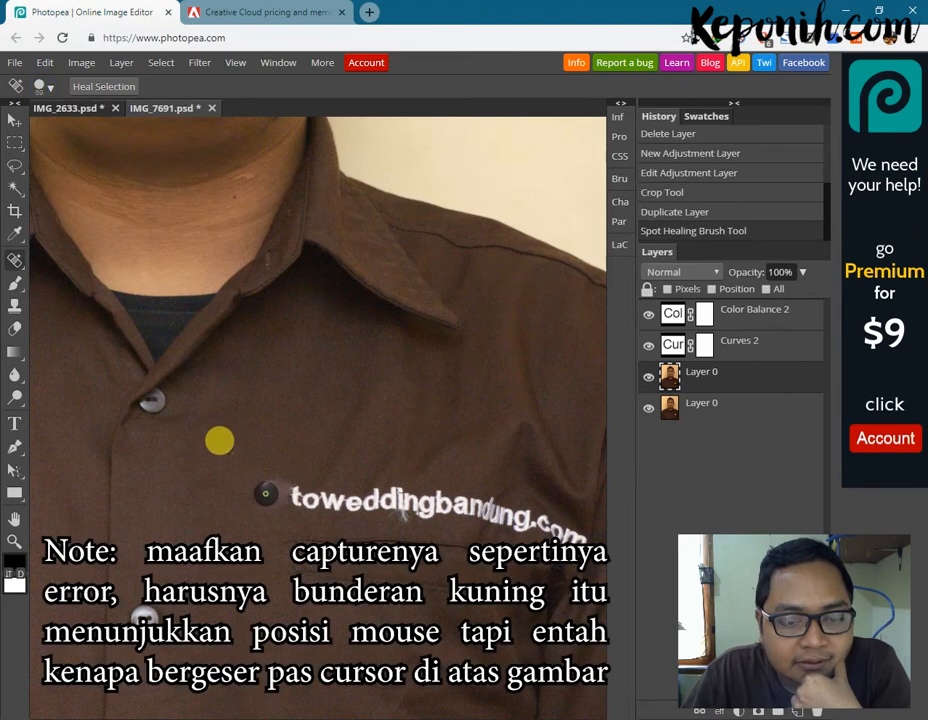
pyautogui.click(278, 493)
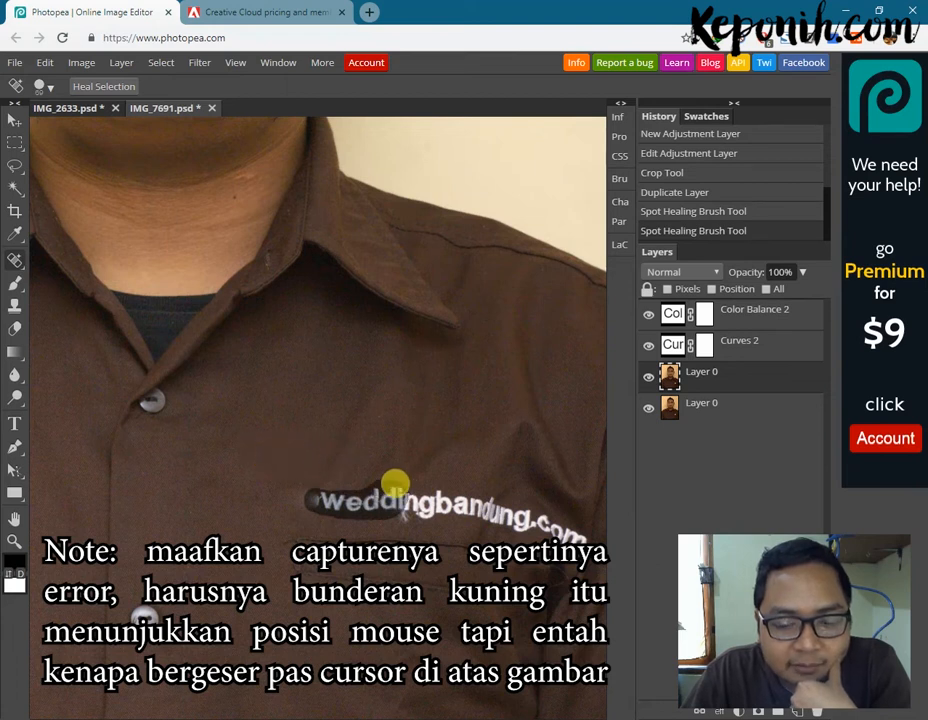
pyautogui.moveTo(400, 500); pyautogui.dragTo(403, 502)
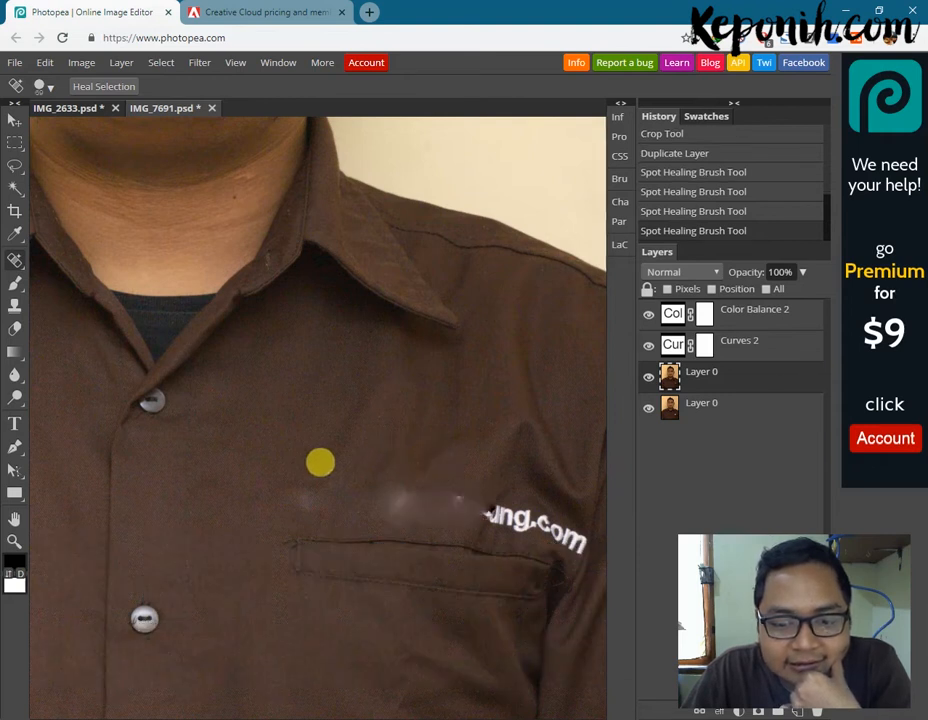
pyautogui.moveTo(455, 497); pyautogui.dragTo(455, 497)
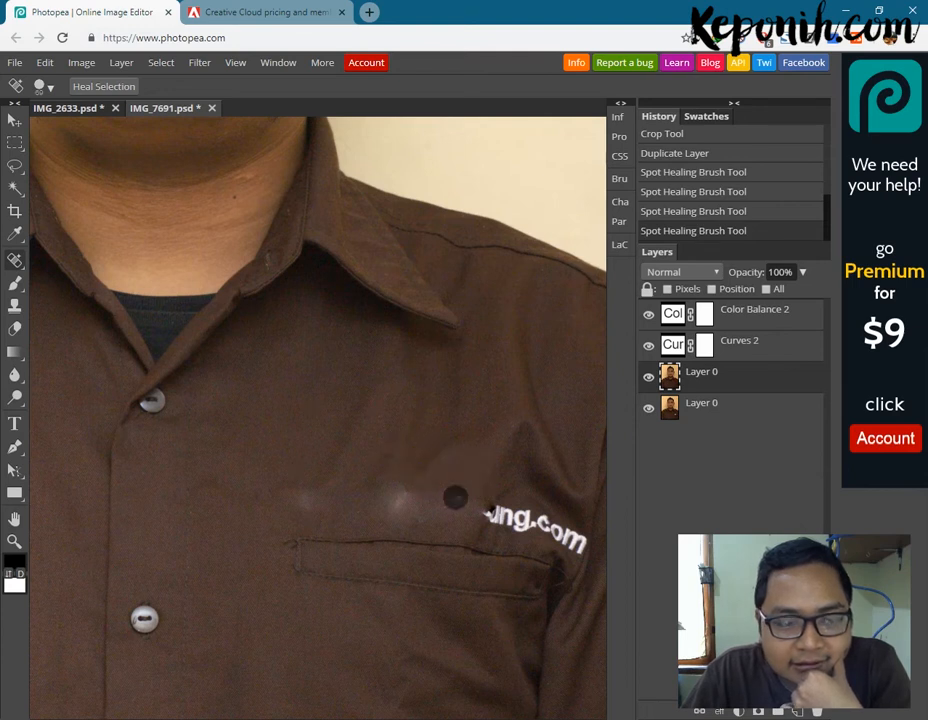
# Step: Patch the remaining "ung.com" lettering with plain shirt fabric from above the pocket and clear the selection
pyautogui.rightClick(18, 260)
pyautogui.click(87, 304)
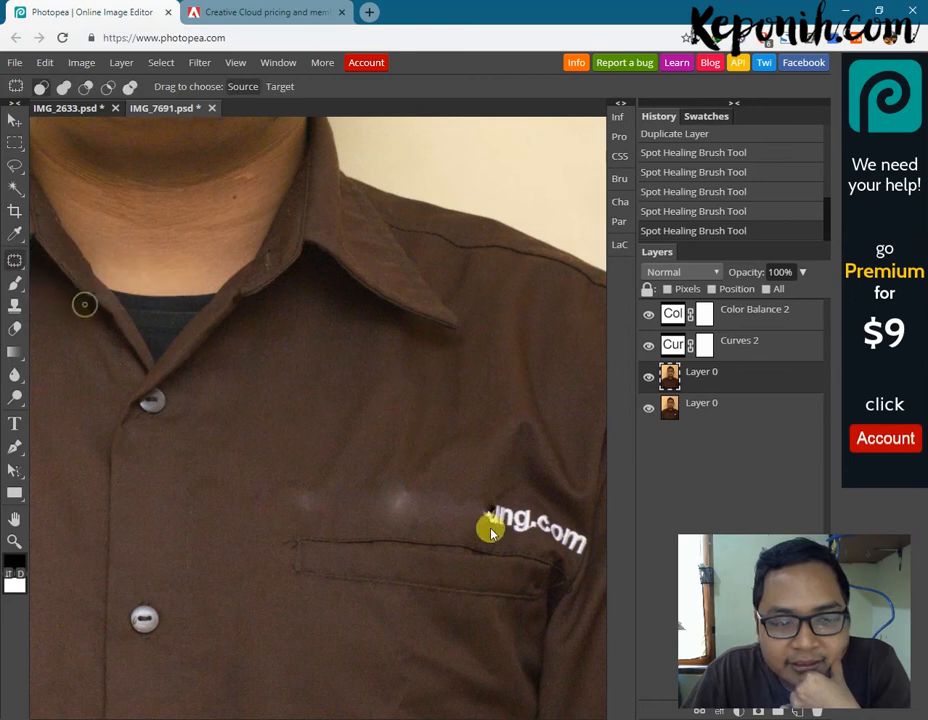
pyautogui.moveTo(486, 495)
pyautogui.mouseDown()
pyautogui.moveTo(524, 544)
pyautogui.moveTo(588, 564)
pyautogui.moveTo(588, 528)
pyautogui.mouseUp()
pyautogui.moveTo(530, 526); pyautogui.dragTo(356, 425)
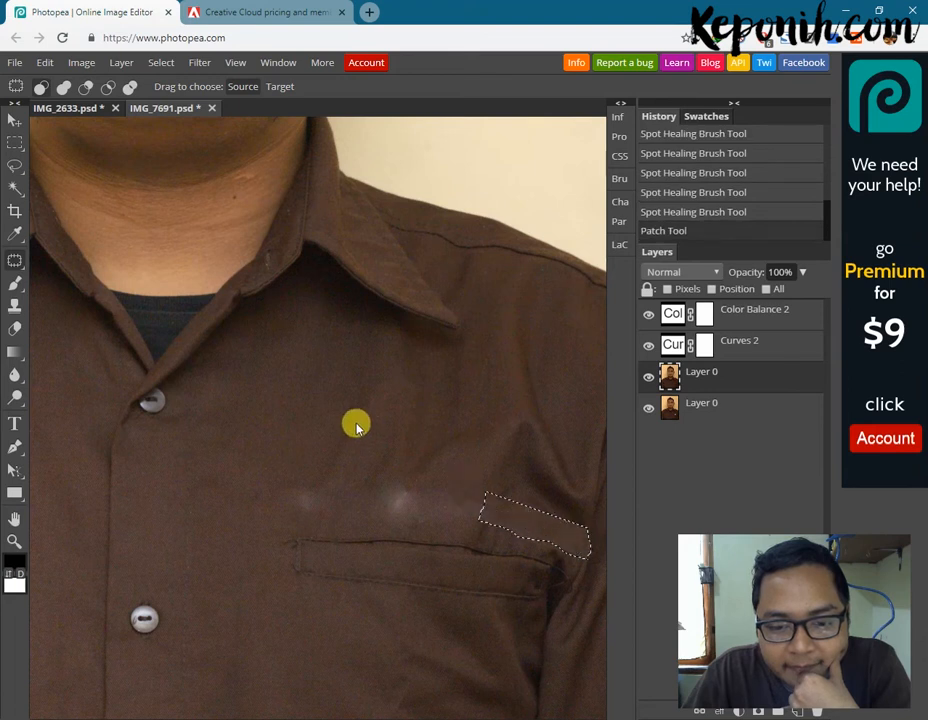
pyautogui.click(417, 397)
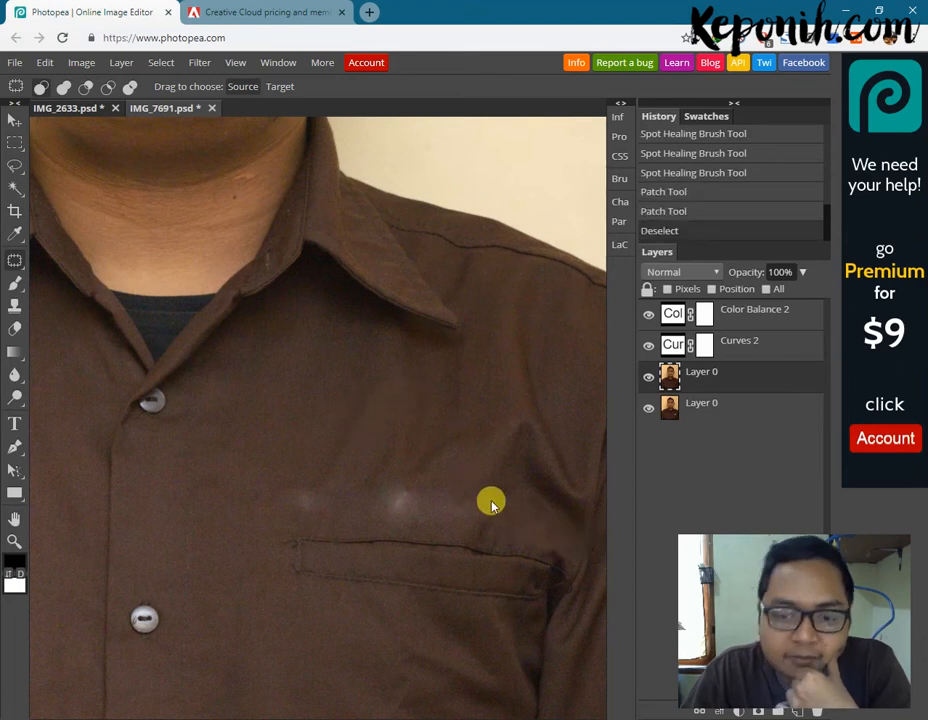
# Step: Patch the two light smudges above the shirt pocket with nearby clean fabric and clear the selection
pyautogui.moveTo(395, 486)
pyautogui.mouseDown()
pyautogui.moveTo(398, 522)
pyautogui.moveTo(416, 513)
pyautogui.moveTo(400, 485)
pyautogui.mouseUp()
pyautogui.moveTo(401, 500)
pyautogui.mouseDown()
pyautogui.moveTo(325, 420)
pyautogui.moveTo(336, 514)
pyautogui.mouseUp()
pyautogui.moveTo(306, 476)
pyautogui.mouseDown()
pyautogui.moveTo(306, 524)
pyautogui.moveTo(311, 476)
pyautogui.moveTo(307, 512)
pyautogui.mouseUp()
pyautogui.click(395, 435)
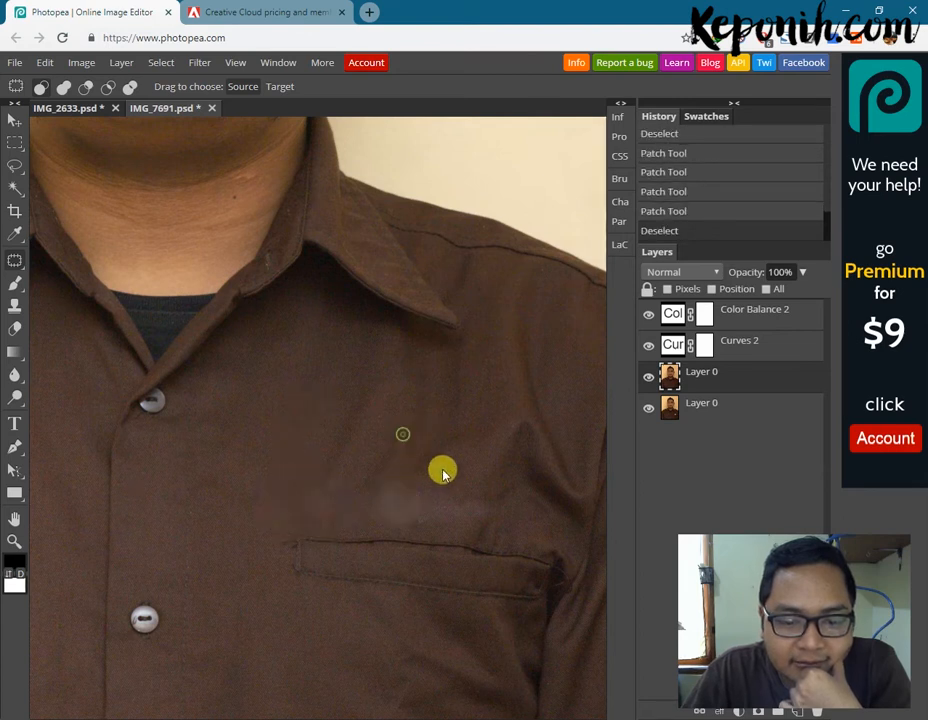
pyautogui.rightClick(8, 466)
pyautogui.click(15, 540)
pyautogui.click(99, 86)
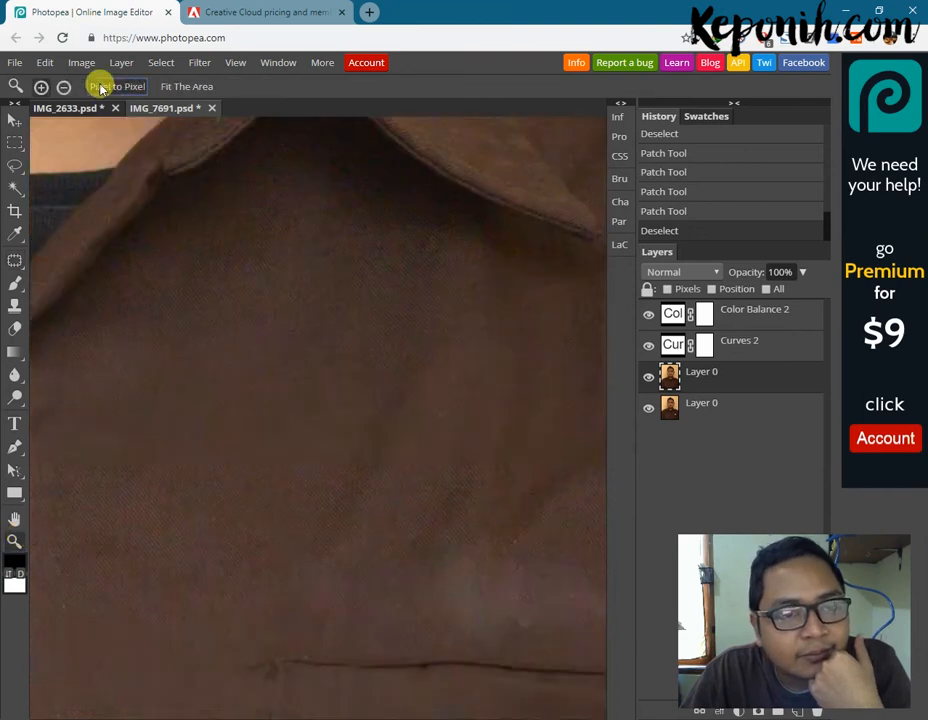
pyautogui.click(182, 86)
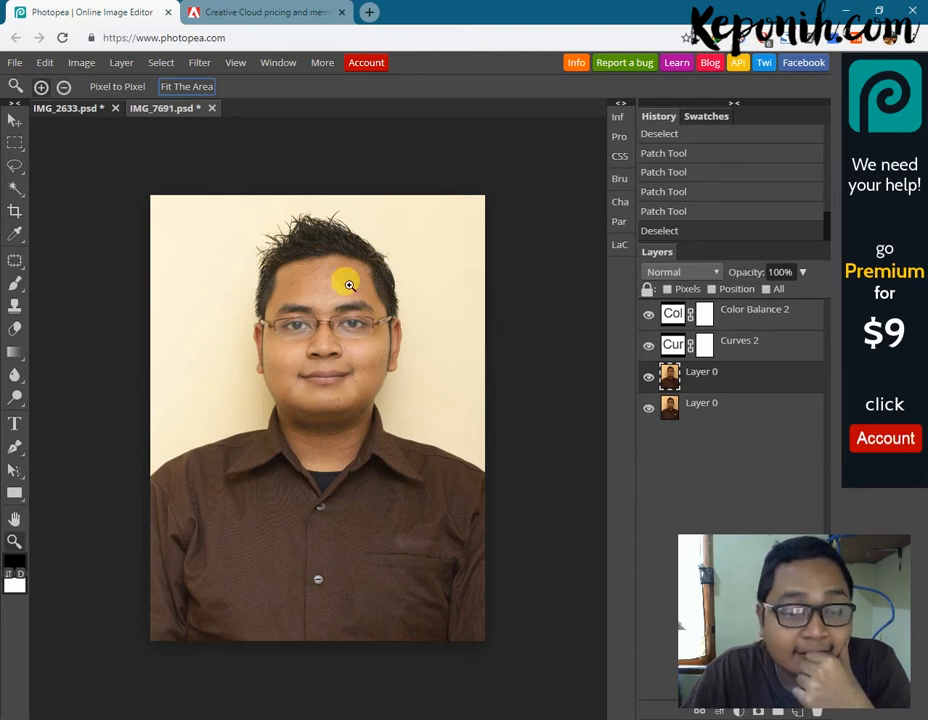
pyautogui.rightClick(14, 168)
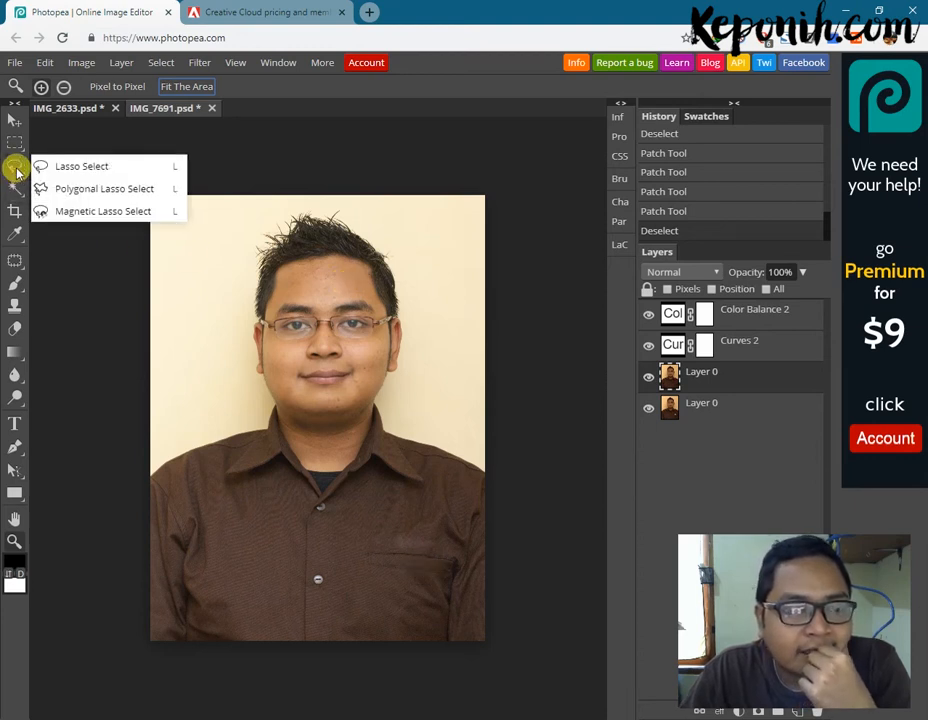
pyautogui.click(96, 65)
pyautogui.moveTo(125, 70)
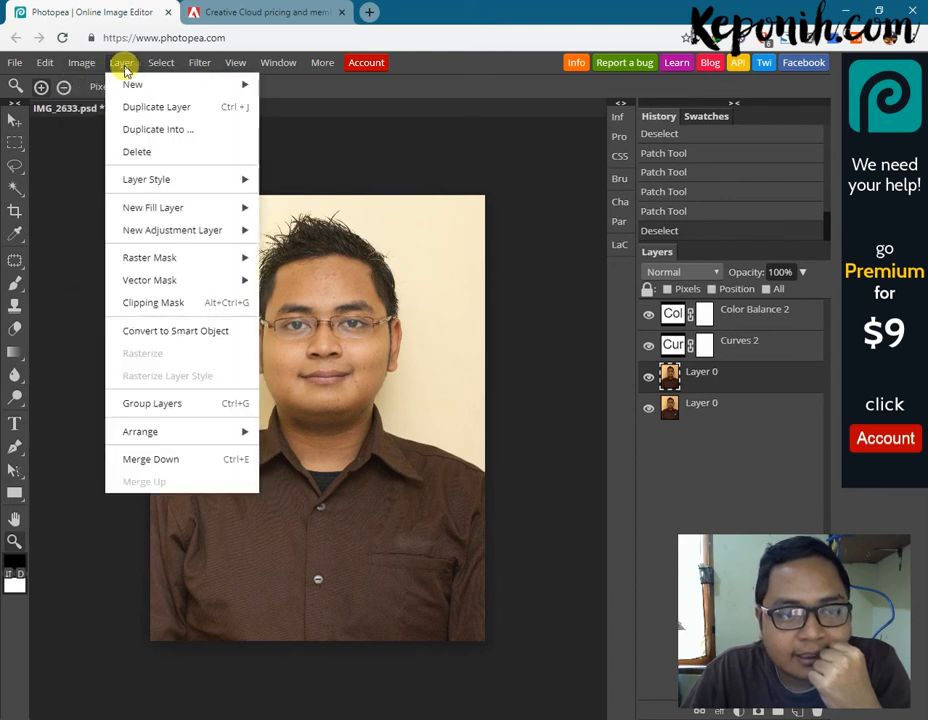
pyautogui.moveTo(161, 63)
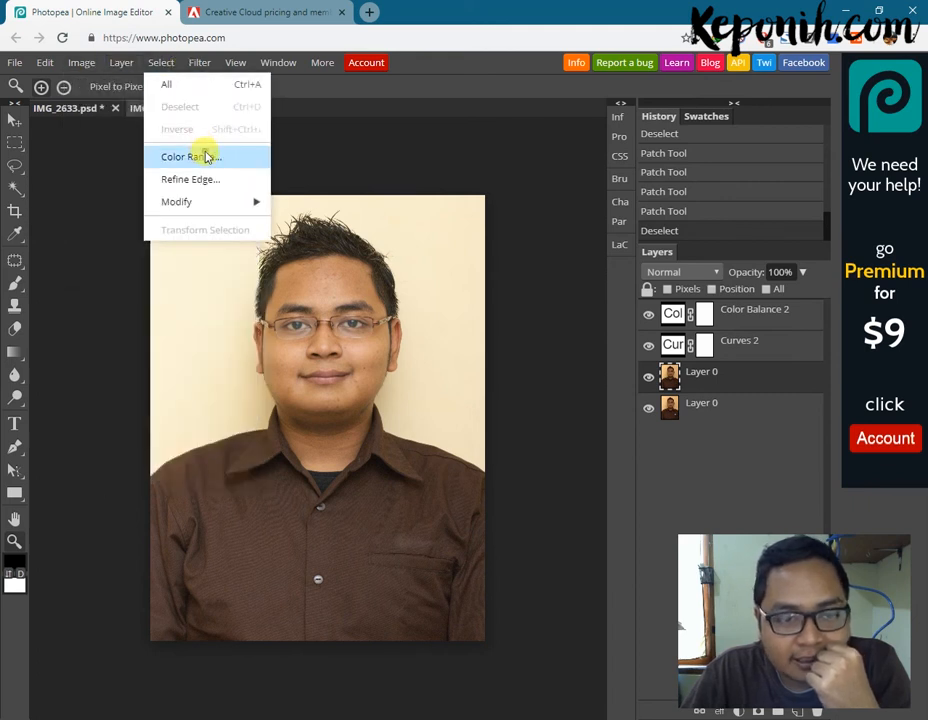
pyautogui.click(244, 160)
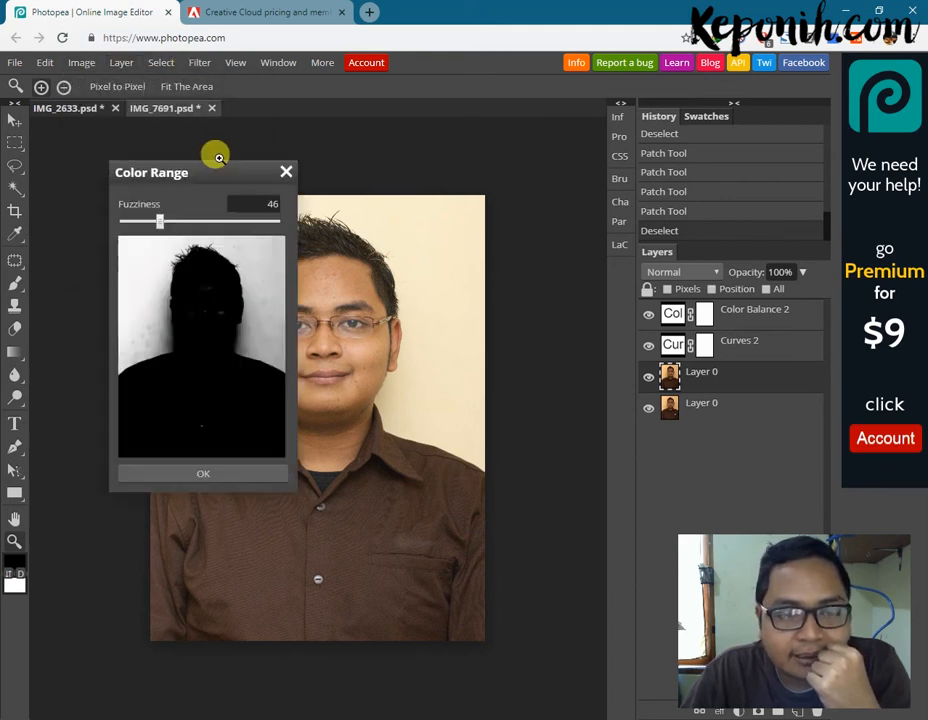
pyautogui.click(285, 176)
# Step: Set the Magic Wand's tolerance to 40
pyautogui.click(17, 190)
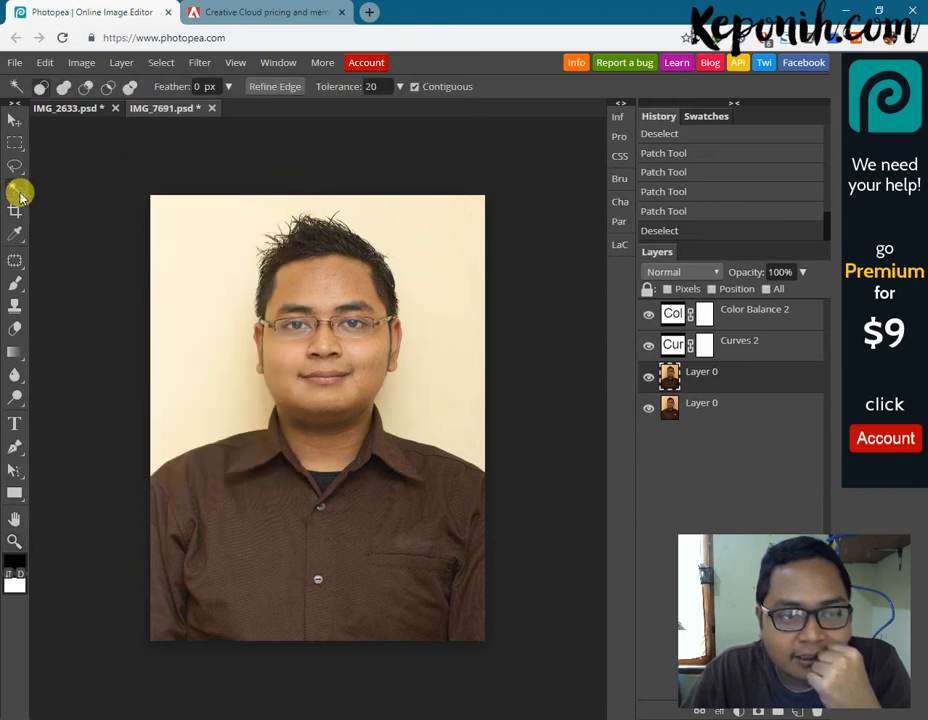
pyautogui.click(372, 85)
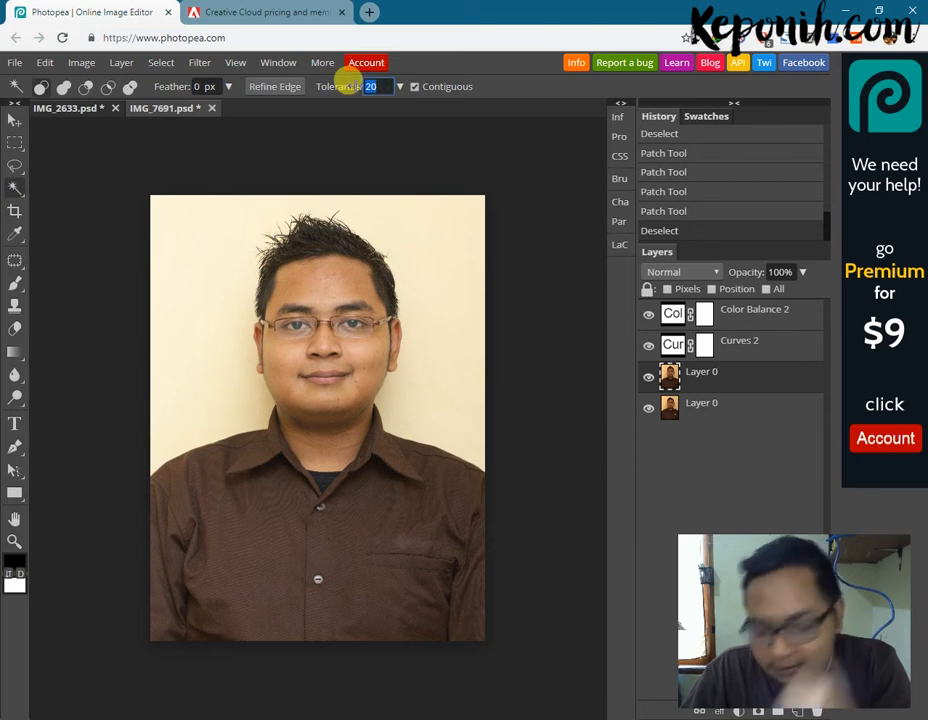
pyautogui.write('40')
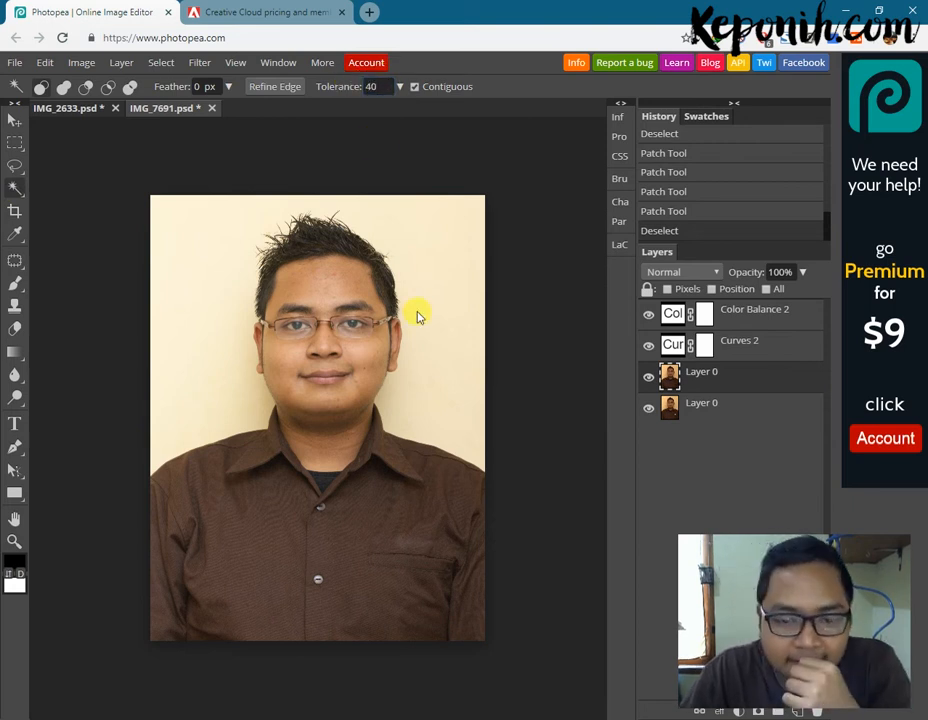
# Step: Try to select the beige background around the man by adding several Magic Wand areas, and clear the selection
pyautogui.click(418, 316)
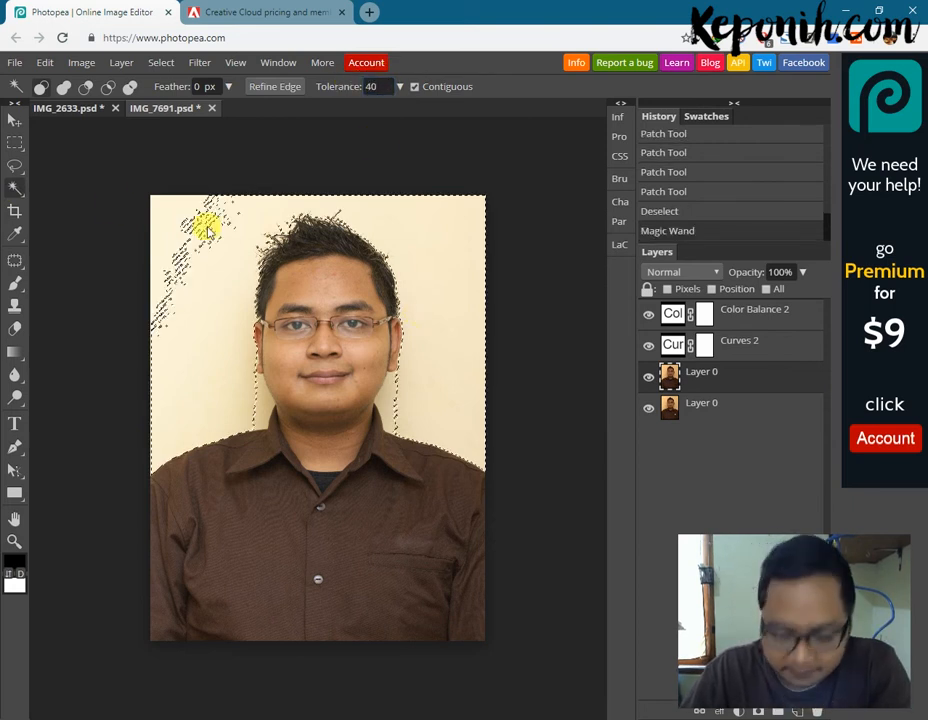
pyautogui.keyDown('shift'); pyautogui.click(245, 345); pyautogui.keyUp('shift')
pyautogui.keyDown('shift'); pyautogui.click(388, 402); pyautogui.keyUp('shift')
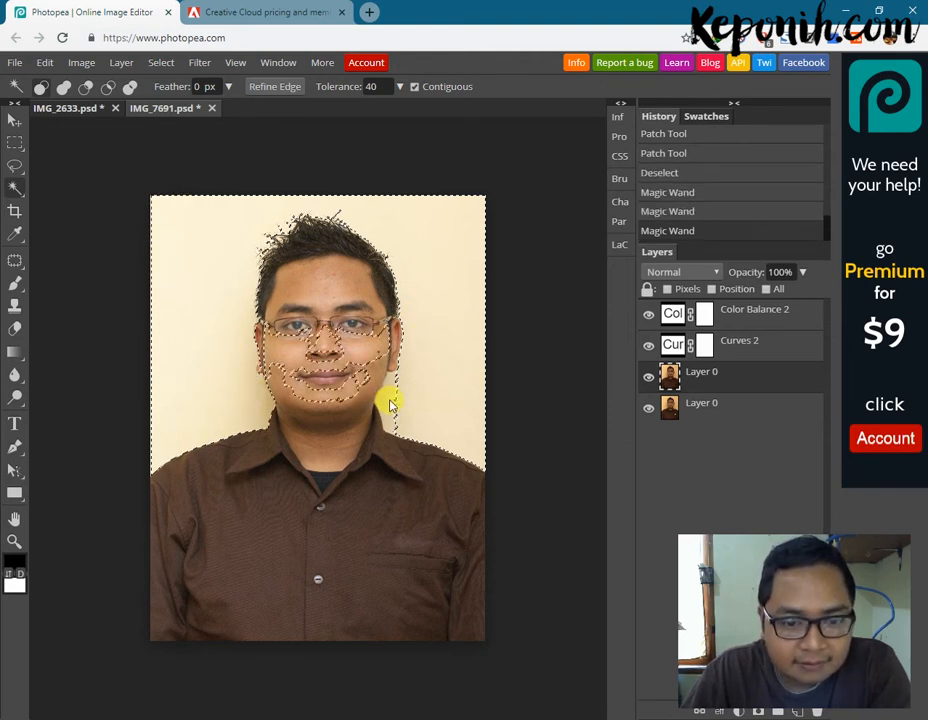
pyautogui.click(285, 348)
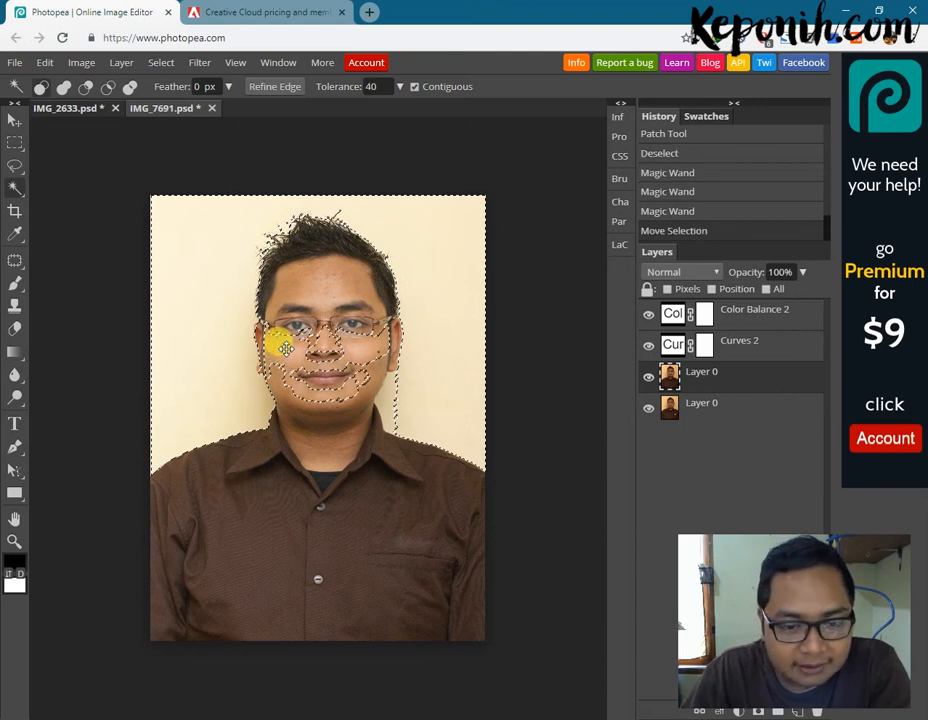
pyautogui.hotkey('ctrl', 'd')
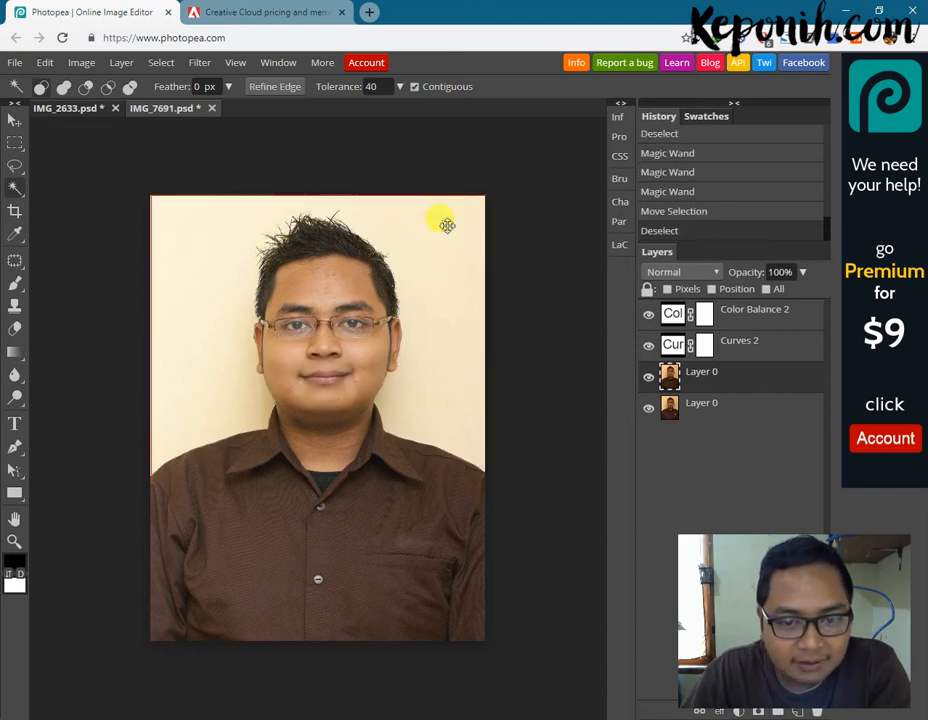
# Step: Select the beige background around the man with the Magic Wand, adding the shaded areas beside his neck, and undo the stray face selection
pyautogui.rightClick(15, 188)
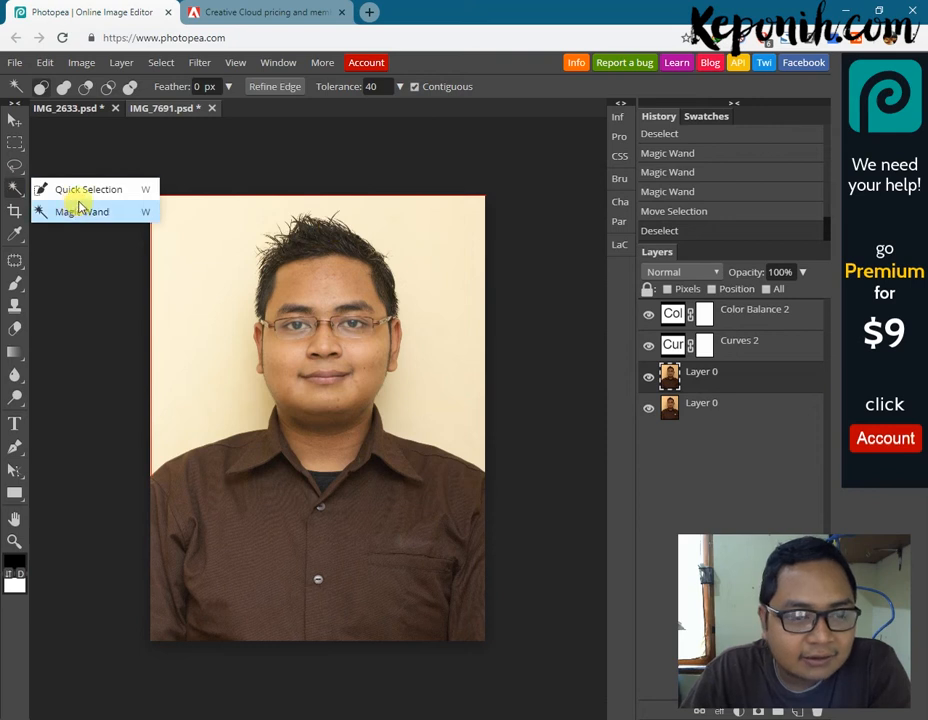
pyautogui.click(80, 212)
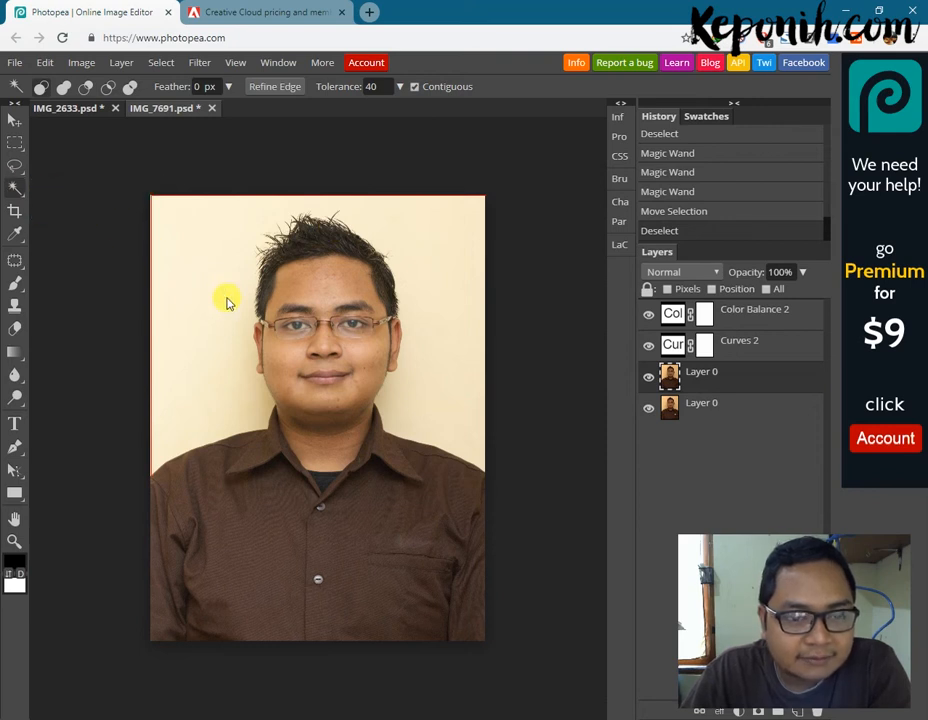
pyautogui.click(185, 297)
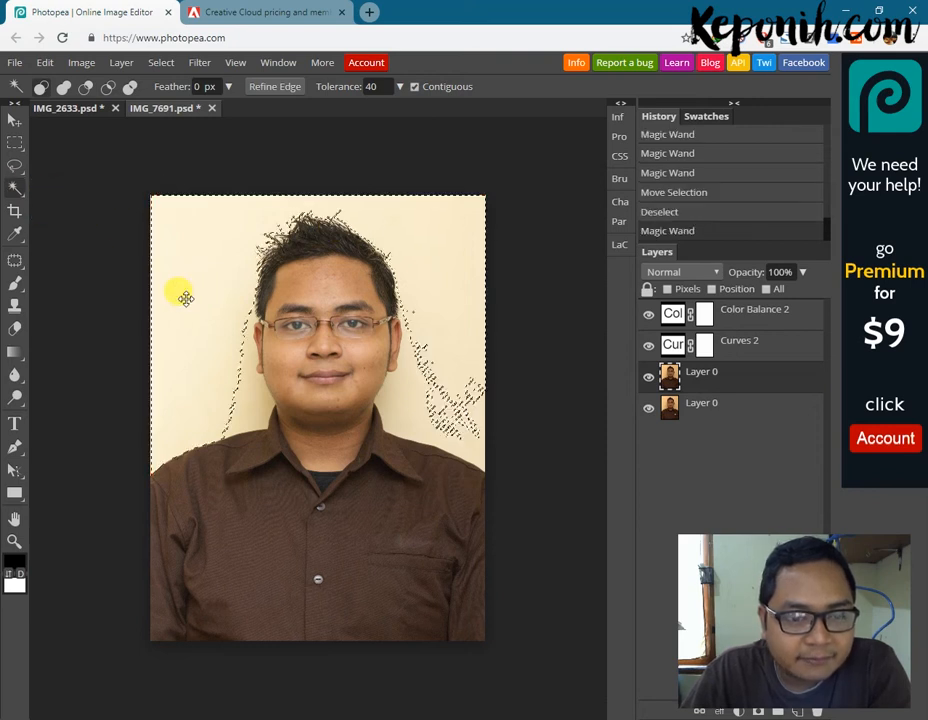
pyautogui.click(256, 411)
pyautogui.click(445, 410)
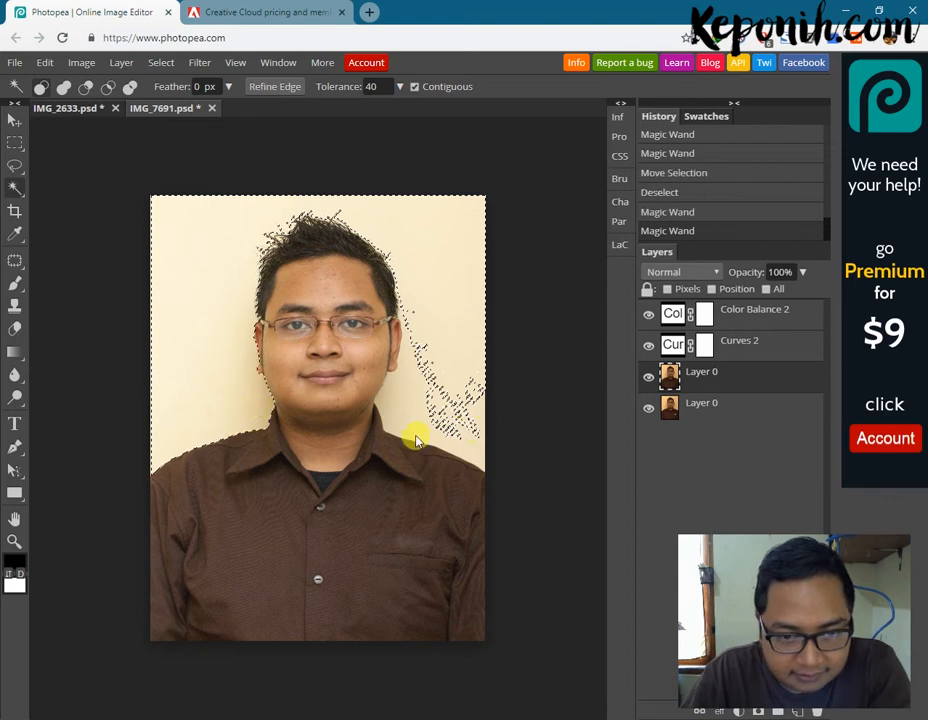
pyautogui.click(414, 436)
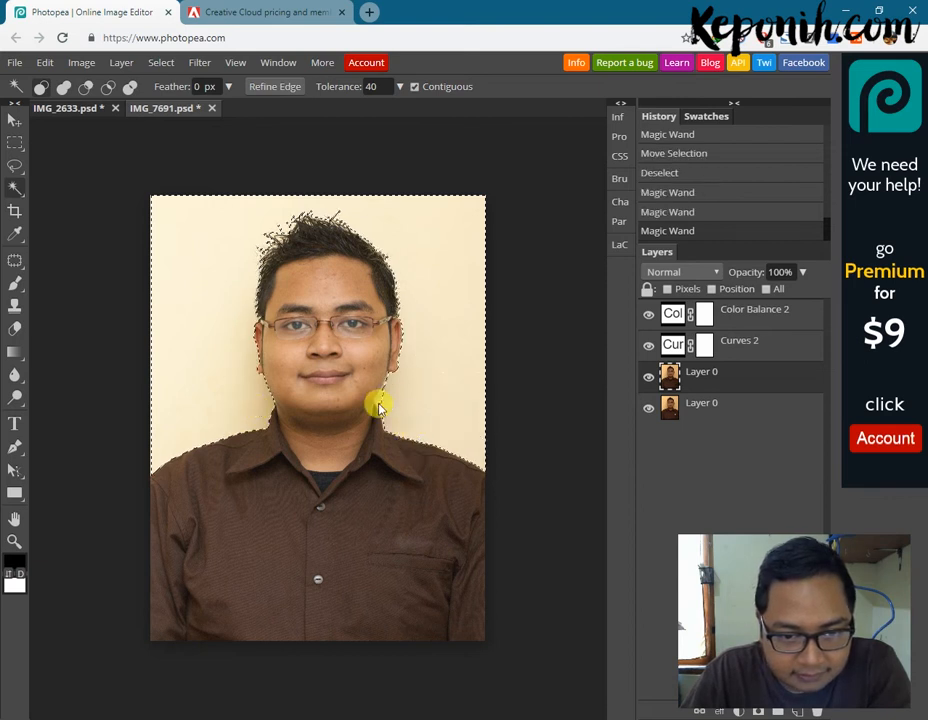
pyautogui.click(418, 422)
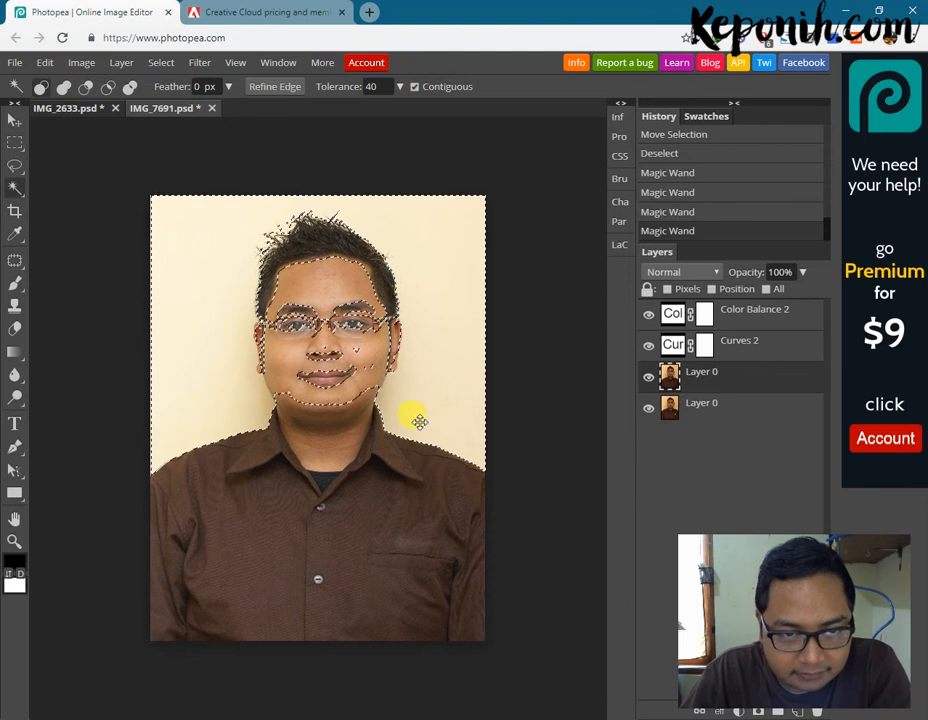
pyautogui.click(677, 212)
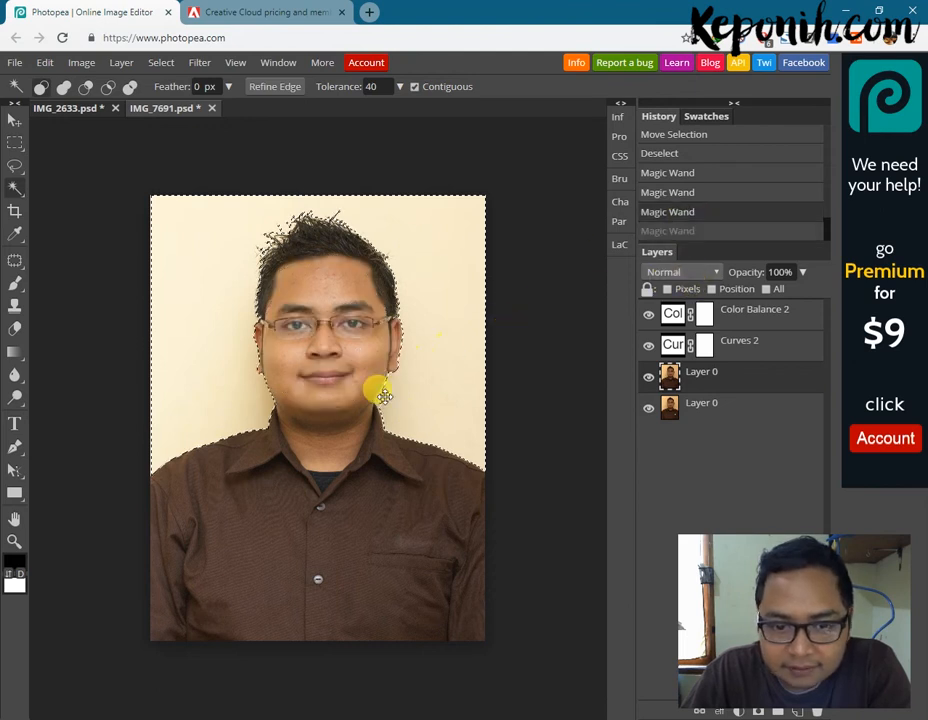
# Step: Set the Magic Wand's tolerance to 20 and add the leftover background strip beside the neck to the selection
pyautogui.doubleClick(364, 87)
pyautogui.write('2')
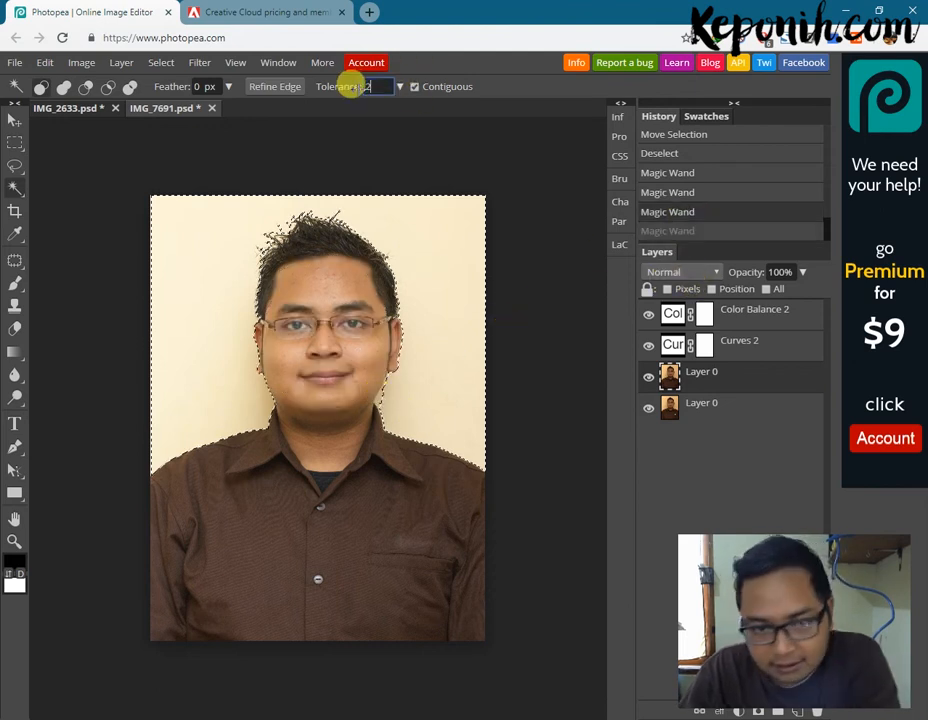
pyautogui.write('0')
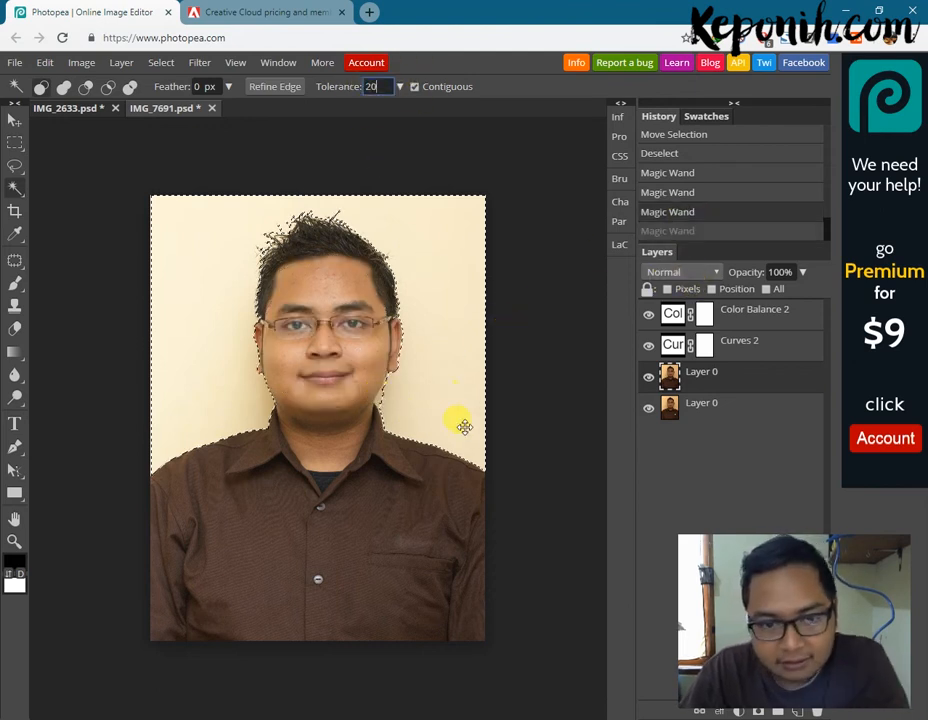
pyautogui.click(380, 400)
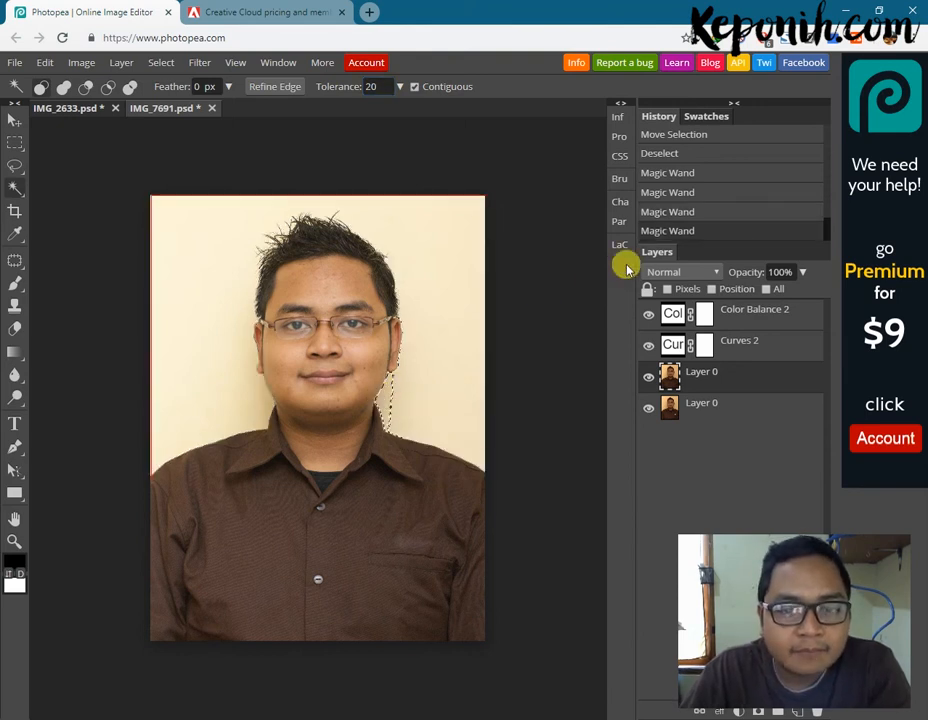
pyautogui.click(679, 209)
pyautogui.click(68, 89)
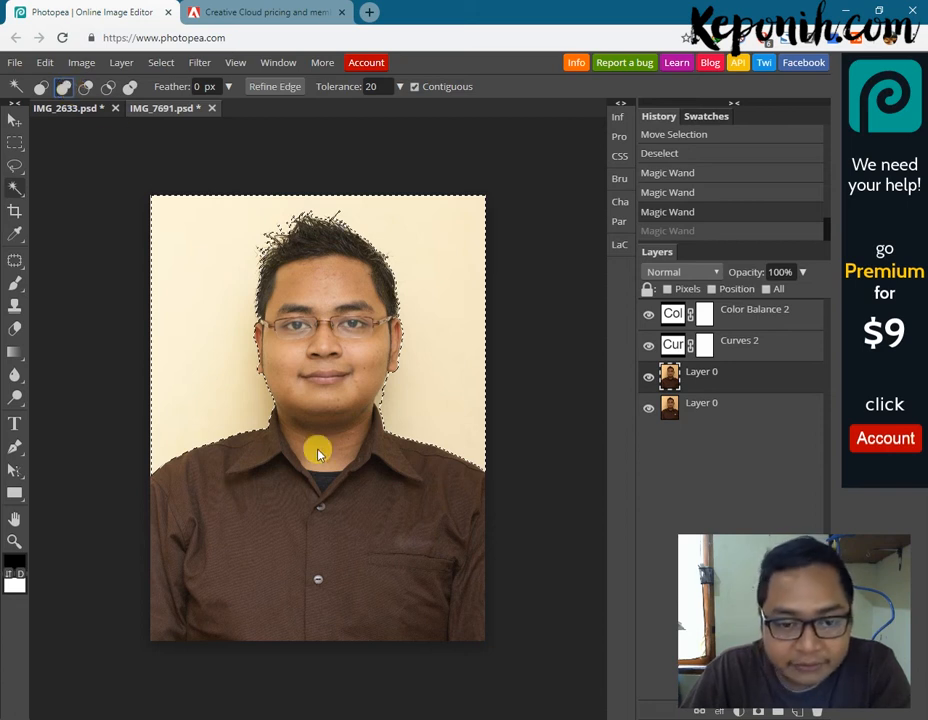
pyautogui.click(414, 432)
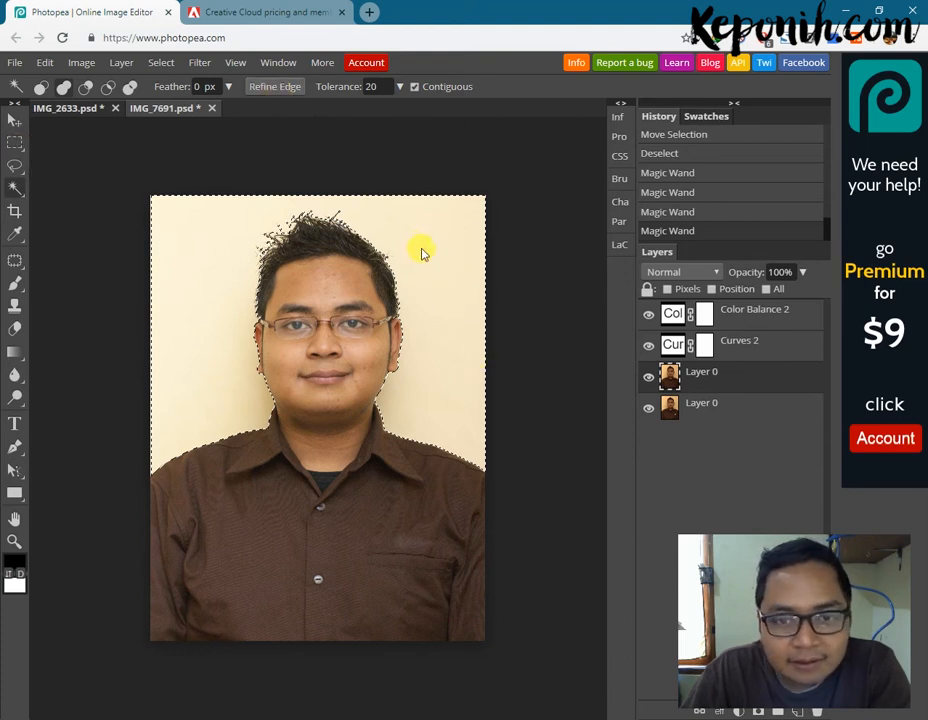
# Step: Invert the background selection to select the man instead
pyautogui.click(80, 161)
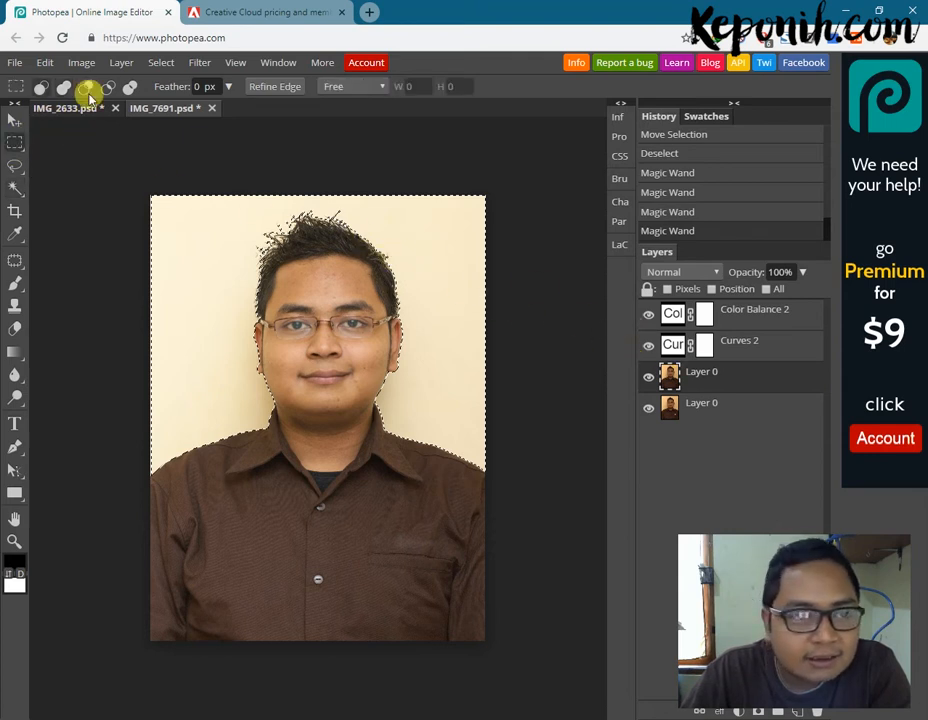
pyautogui.click(158, 63)
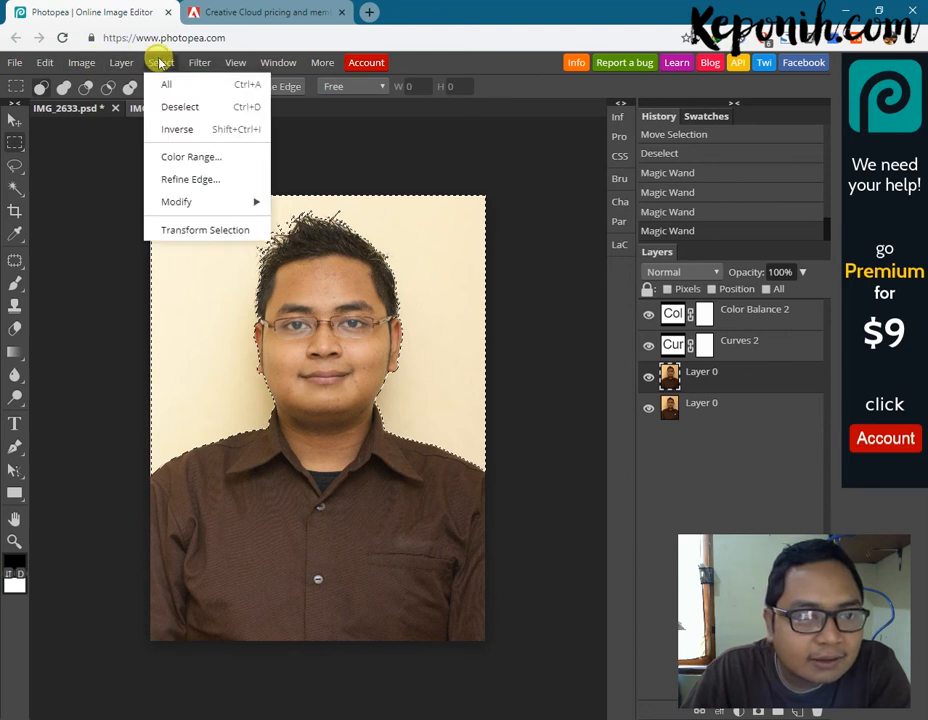
pyautogui.click(205, 130)
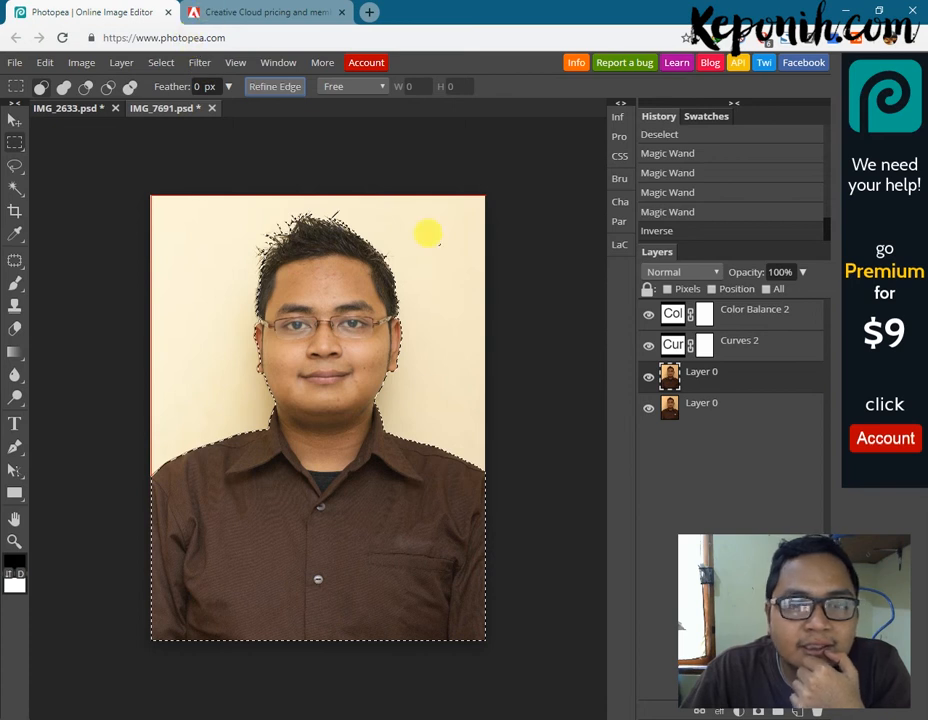
pyautogui.click(230, 12)
pyautogui.click(100, 14)
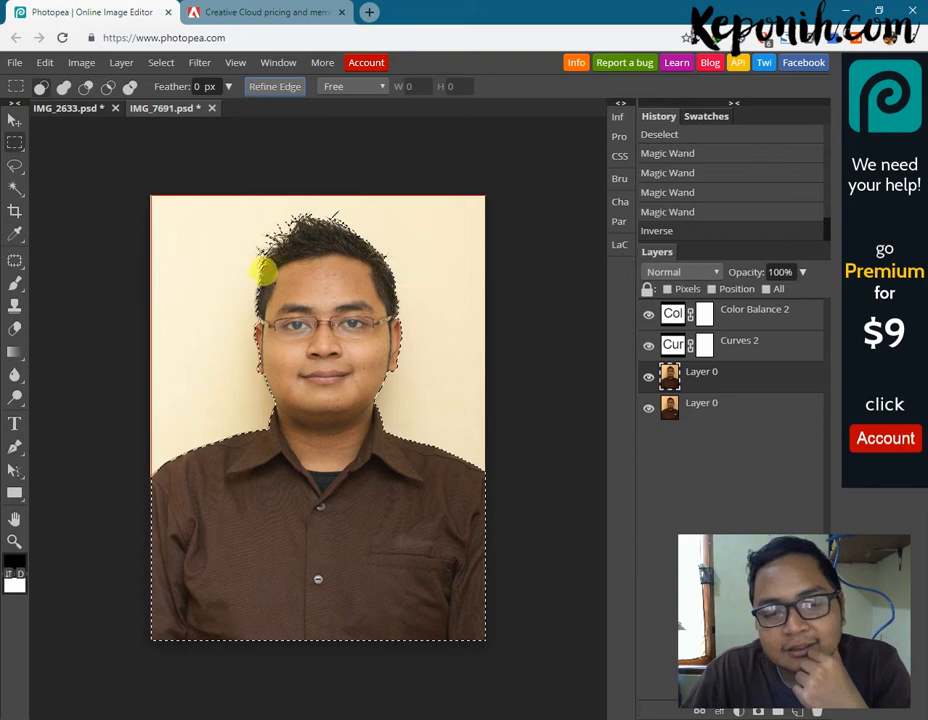
# Step: Open Refine Edge for the selection and examine the cutout preview along the man's shoulders, face and hair
pyautogui.hotkey('alt', 'ctrl', 'r')
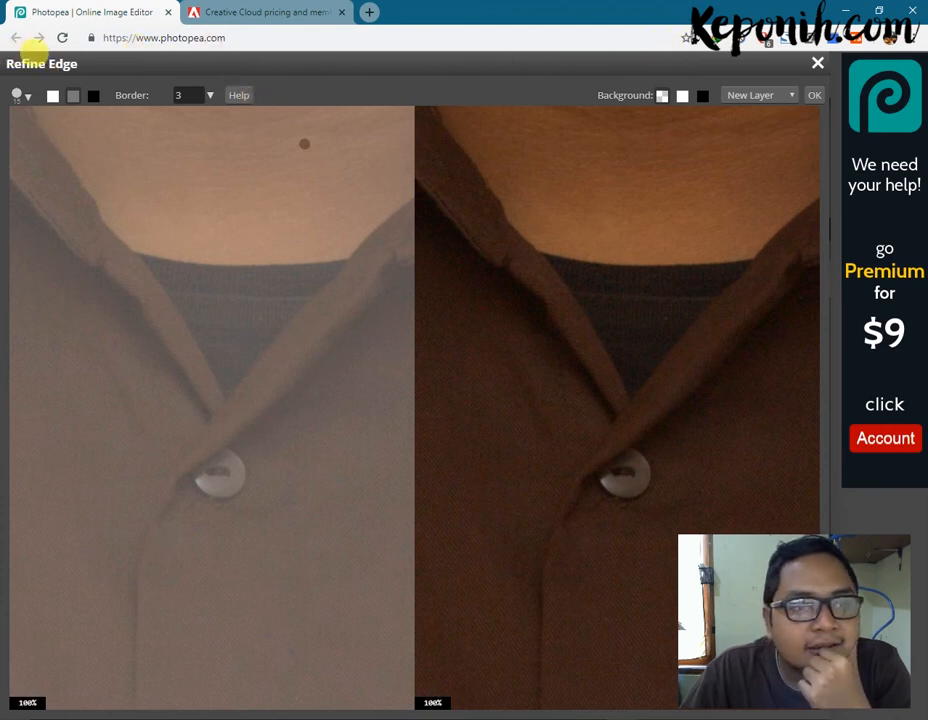
pyautogui.moveTo(775, 612); pyautogui.dragTo(758, 644)
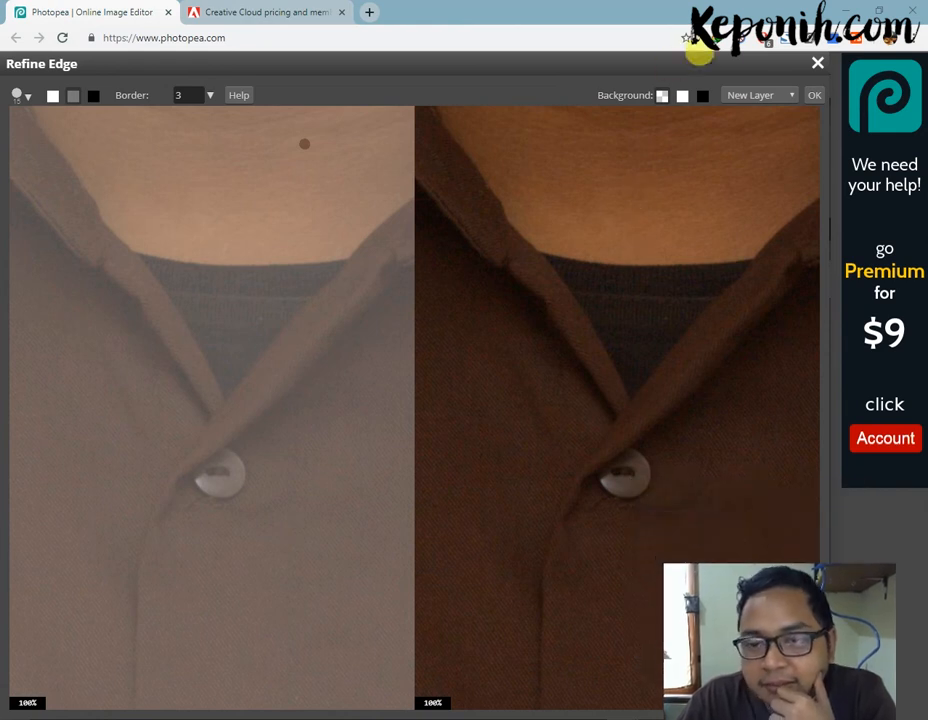
pyautogui.click(22, 94)
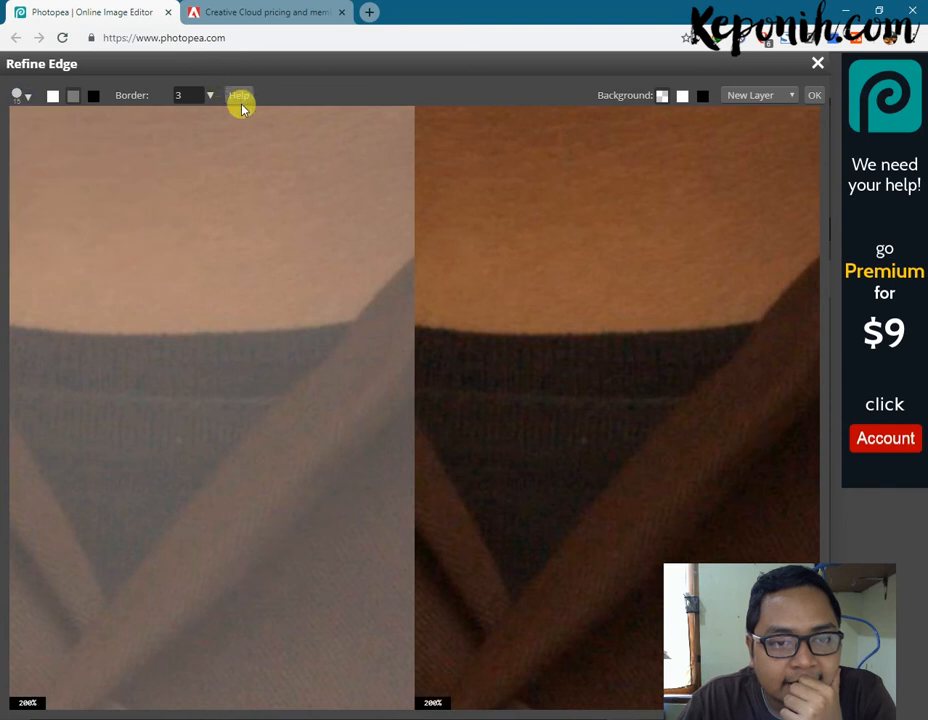
pyautogui.moveTo(241, 108)
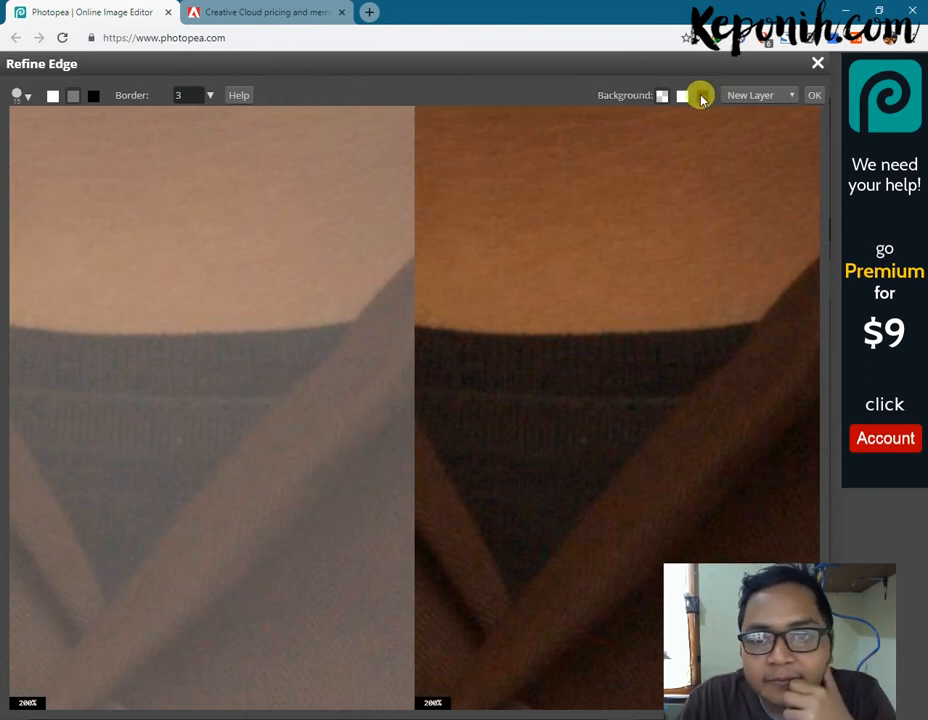
pyautogui.click(758, 93)
pyautogui.click(765, 95)
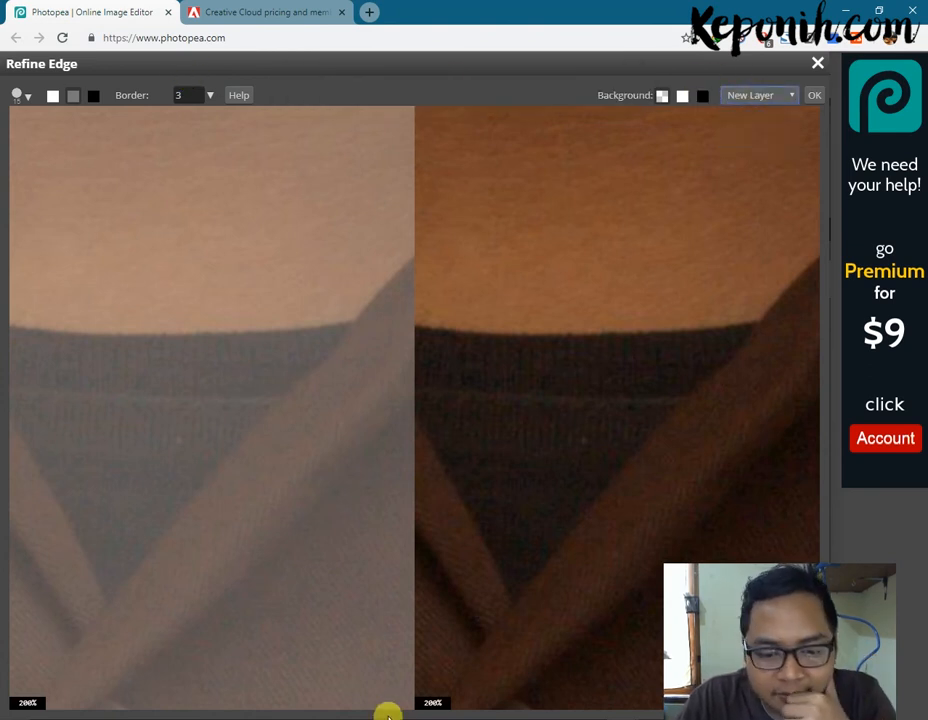
pyautogui.scroll(-2, 339, 441)
pyautogui.scroll(-2, 342, 438)
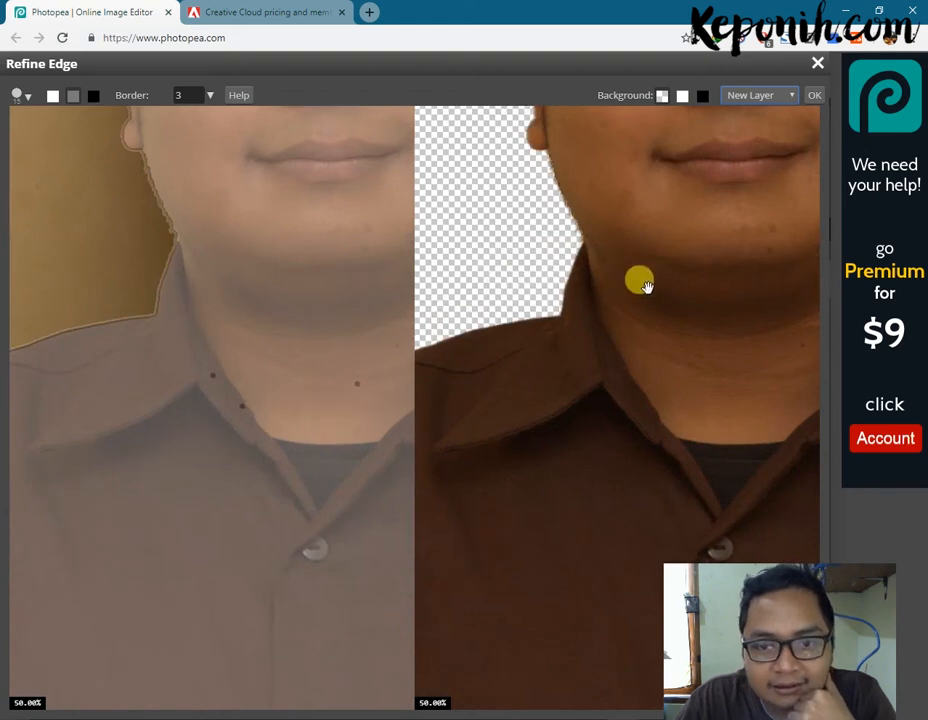
pyautogui.moveTo(722, 290); pyautogui.dragTo(613, 292)
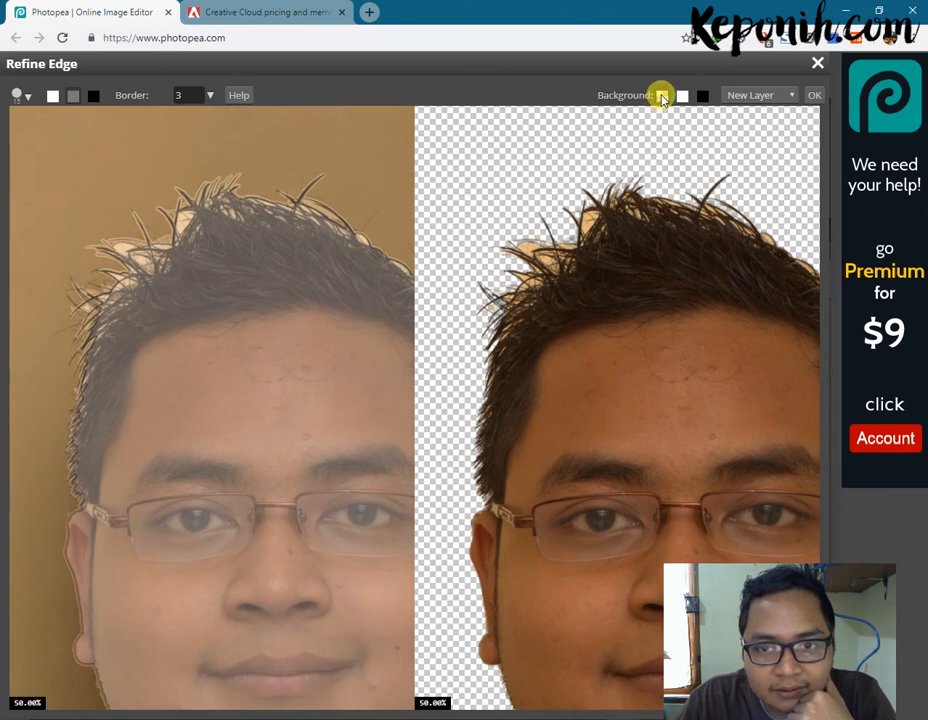
# Step: Try to paint out the stray hair on top of the head with a 95 px black brush, and close Refine Edge without applying
pyautogui.click(90, 96)
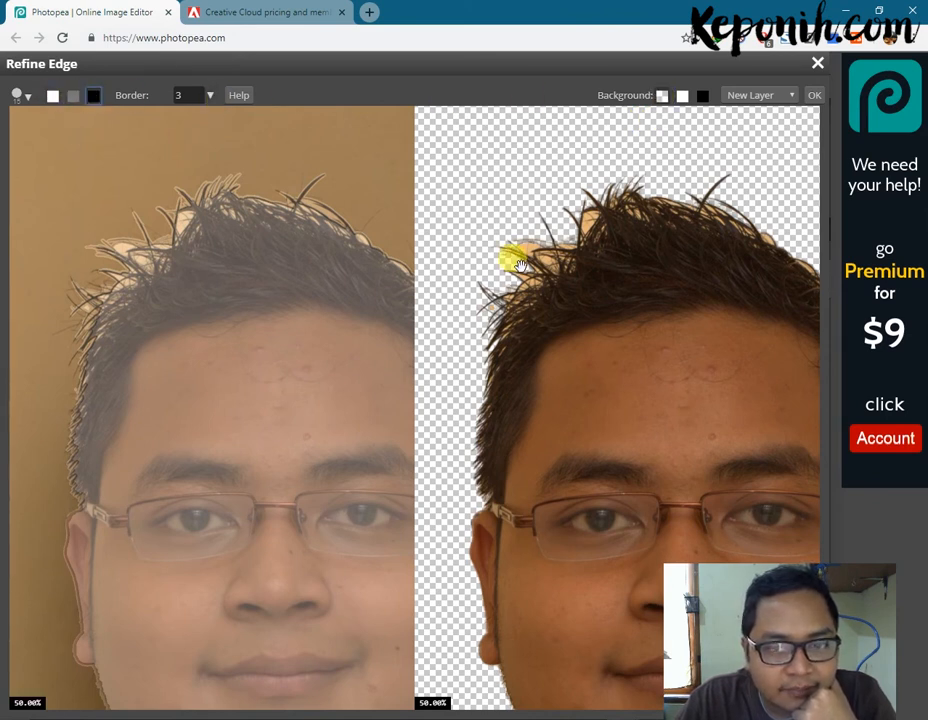
pyautogui.click(20, 94)
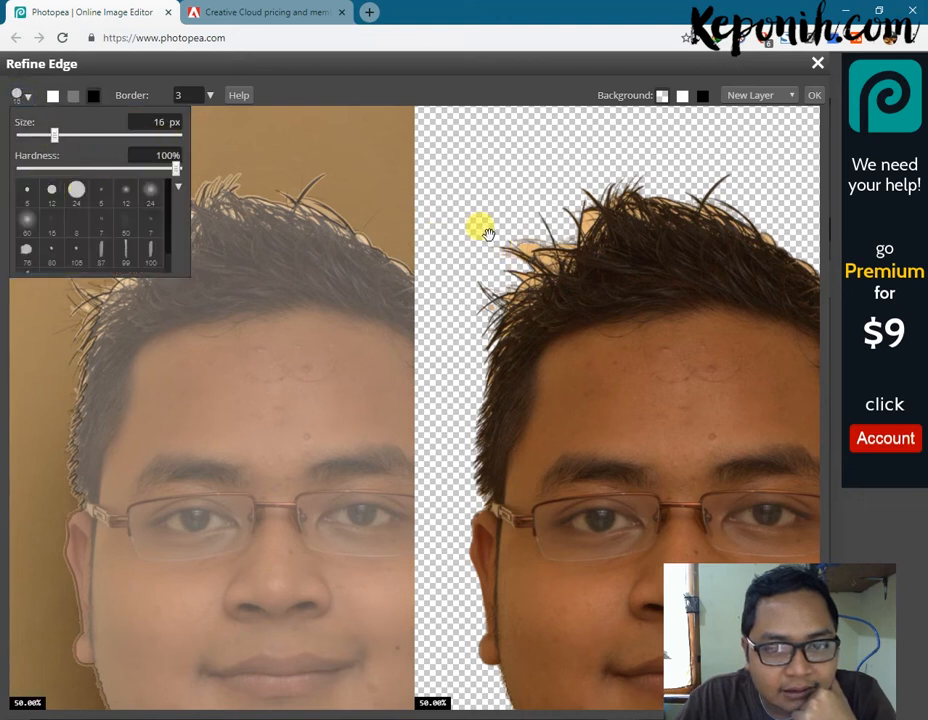
pyautogui.moveTo(486, 233); pyautogui.dragTo(435, 207)
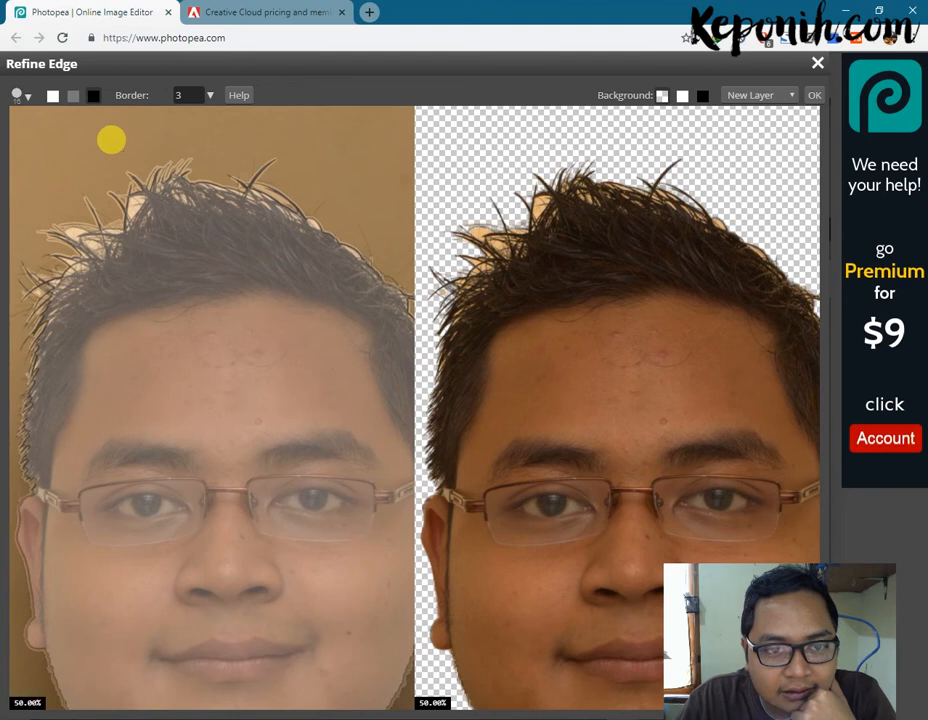
pyautogui.moveTo(497, 207); pyautogui.dragTo(511, 253)
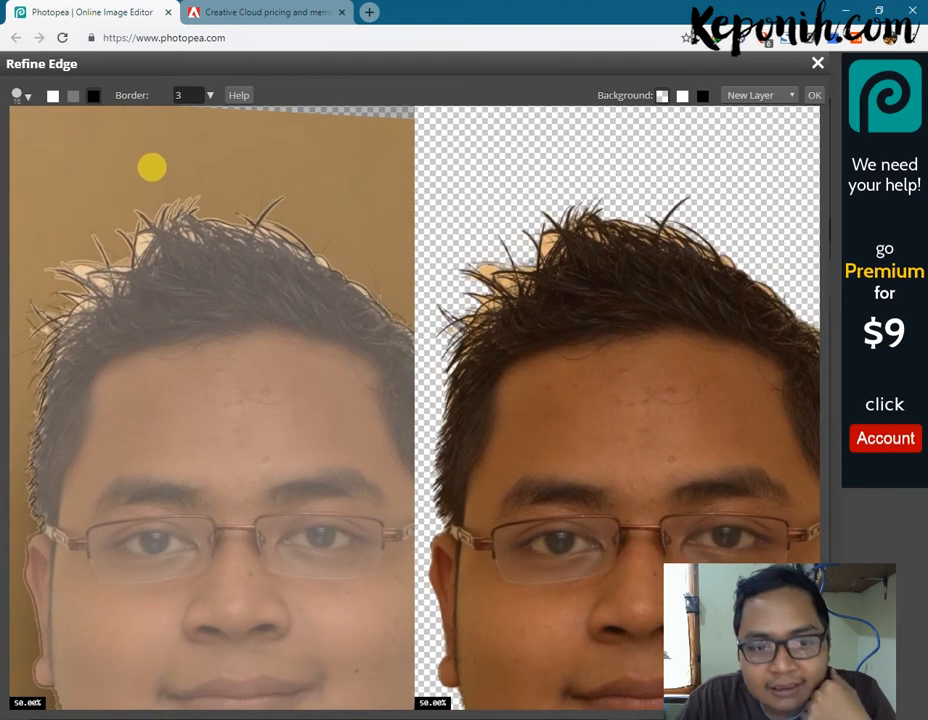
pyautogui.click(27, 96)
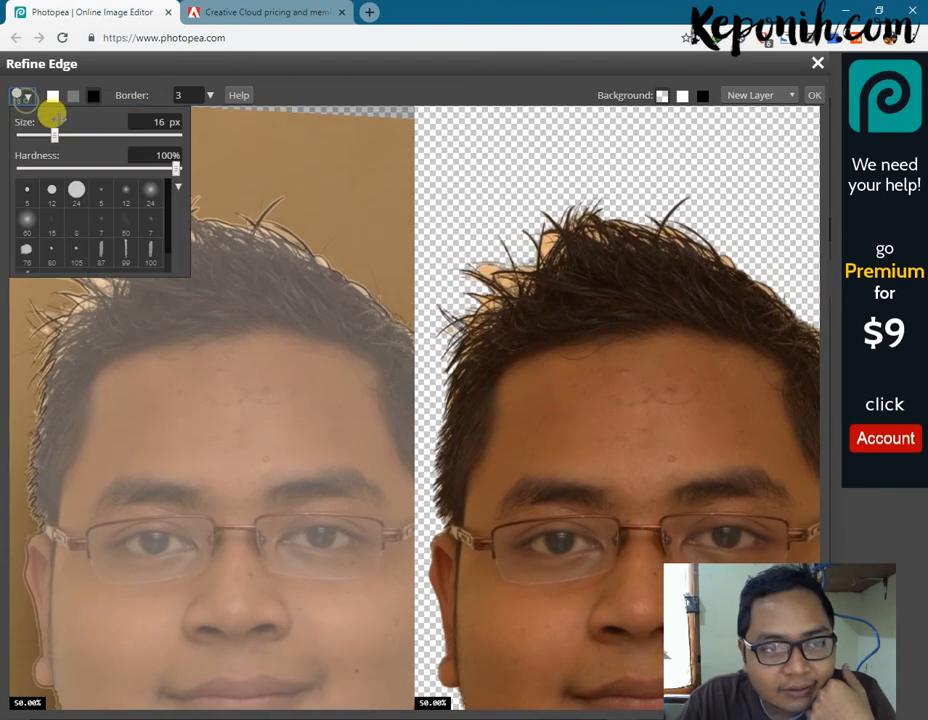
pyautogui.moveTo(28, 134); pyautogui.dragTo(87, 134)
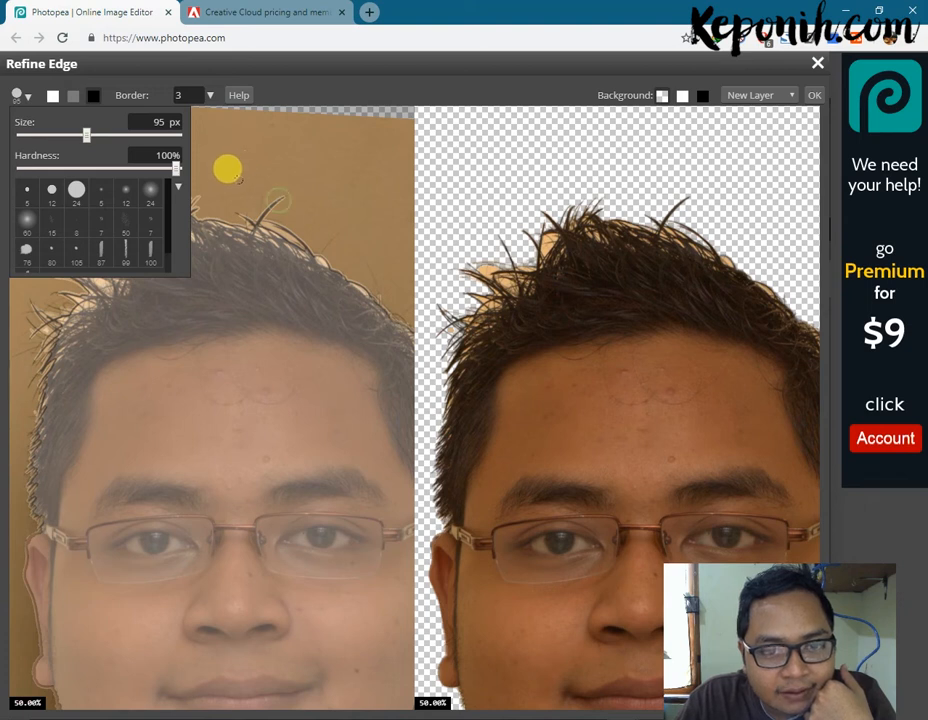
pyautogui.click(221, 179)
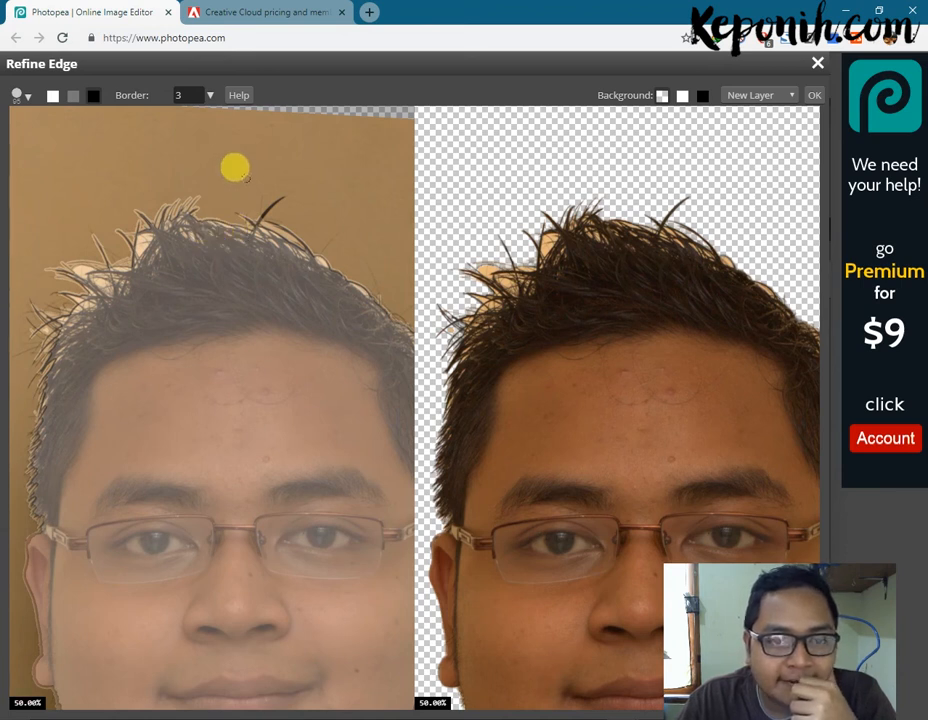
pyautogui.moveTo(694, 193); pyautogui.dragTo(647, 247)
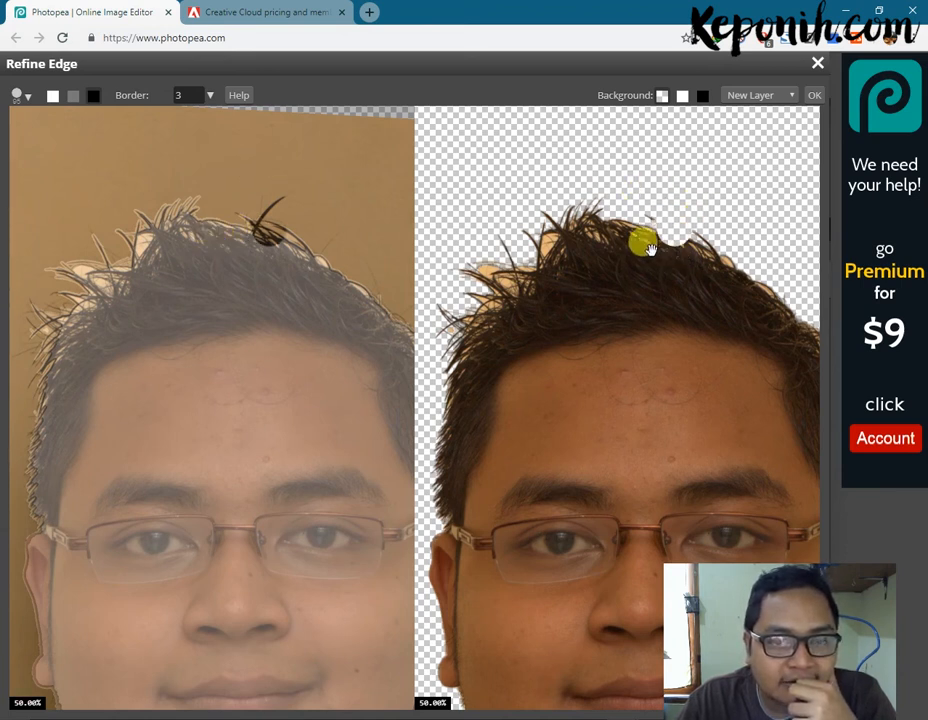
pyautogui.click(816, 63)
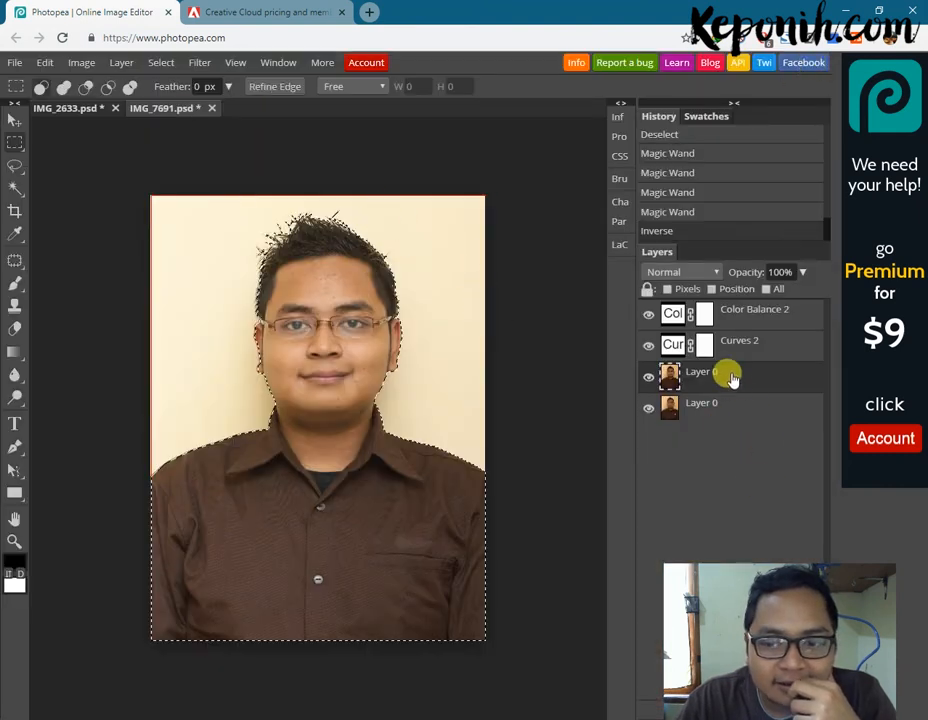
# Step: Add a raster mask to the upper portrait layer from the selection of the man
pyautogui.moveTo(820, 621); pyautogui.dragTo(828, 545)
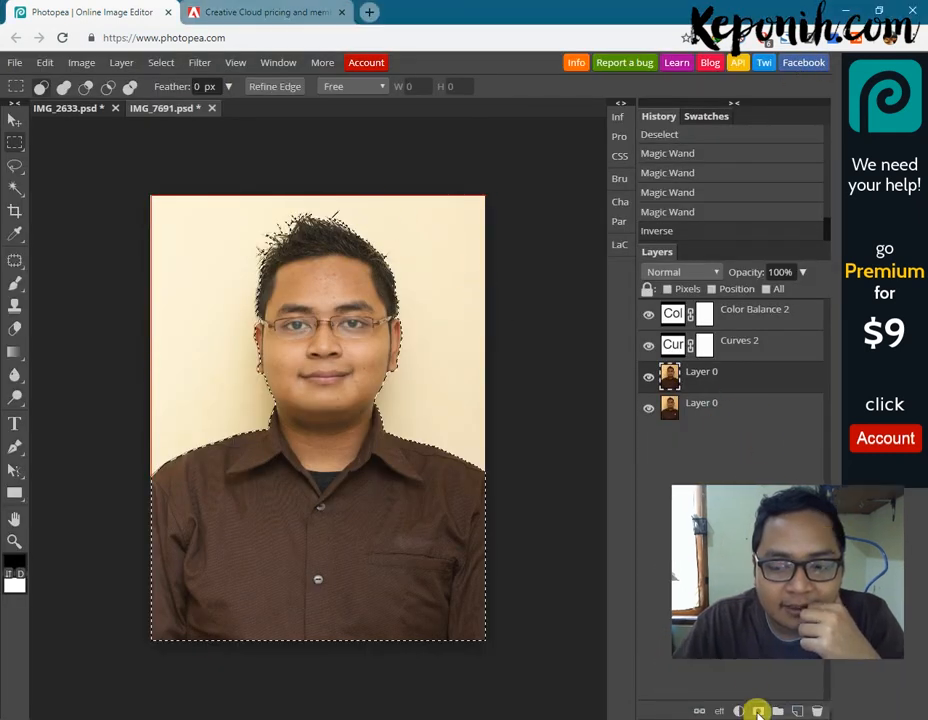
pyautogui.click(758, 710)
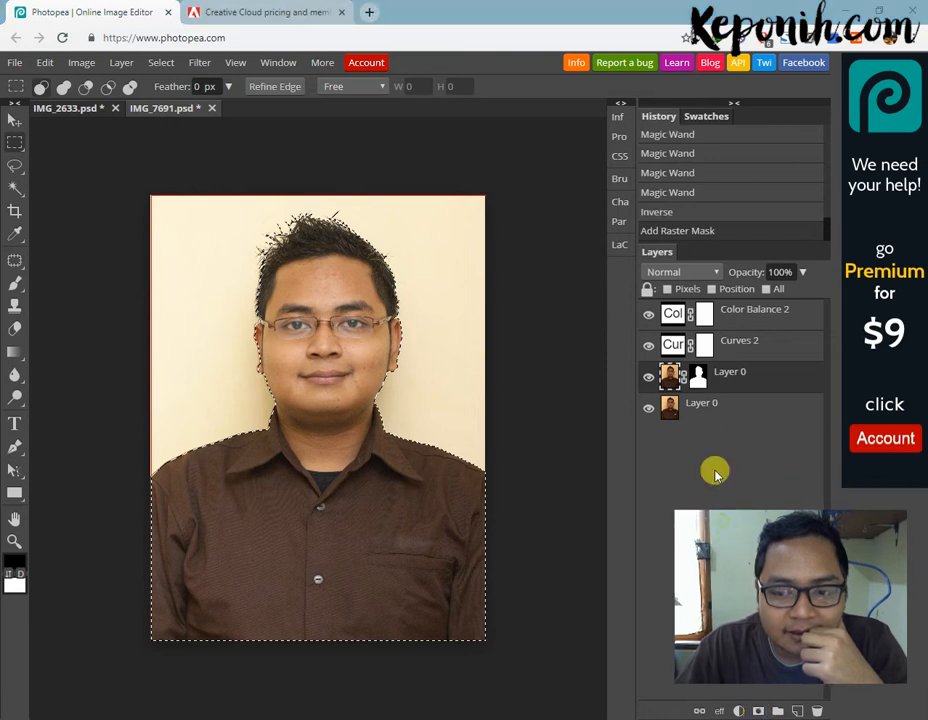
# Step: Add a red Solid Color Fill layer between the two portrait layers, clear the selection, and delete the fill layer's raster mask
pyautogui.click(696, 408)
pyautogui.click(739, 710)
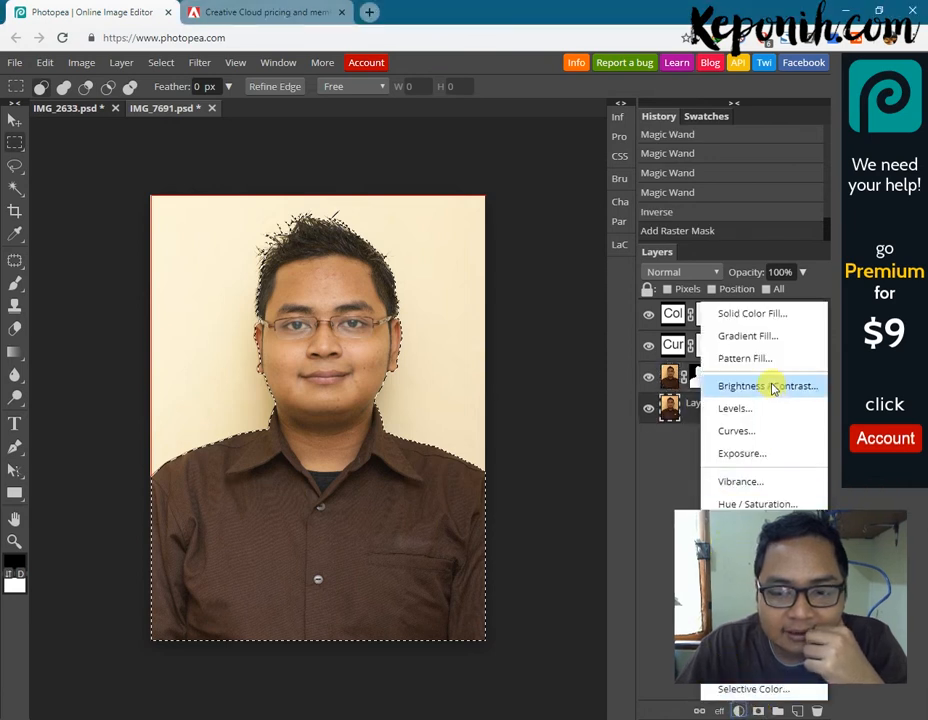
pyautogui.click(752, 314)
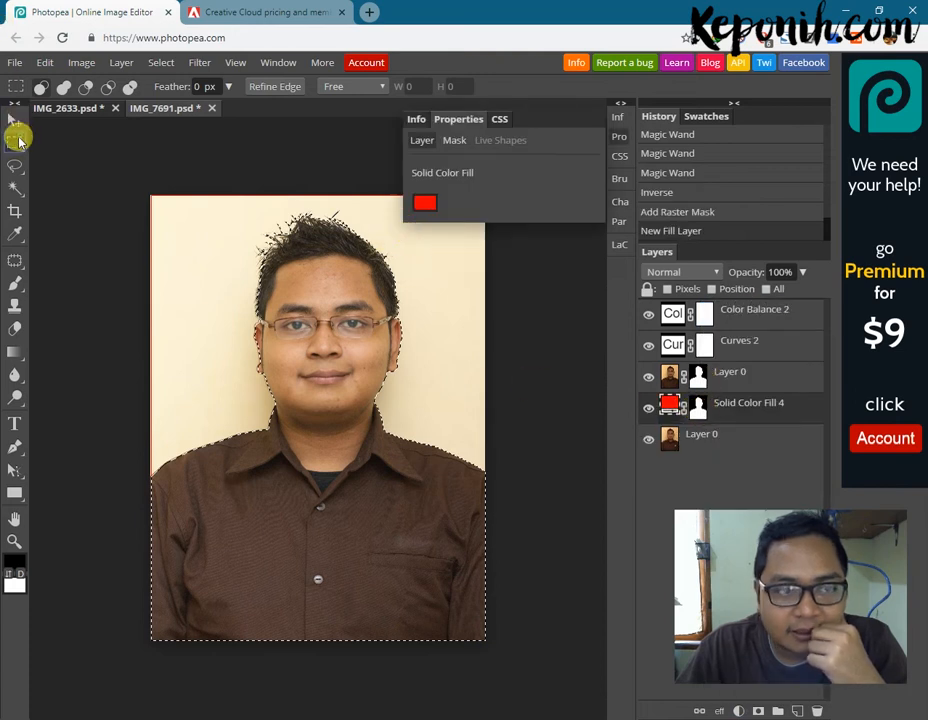
pyautogui.click(234, 269)
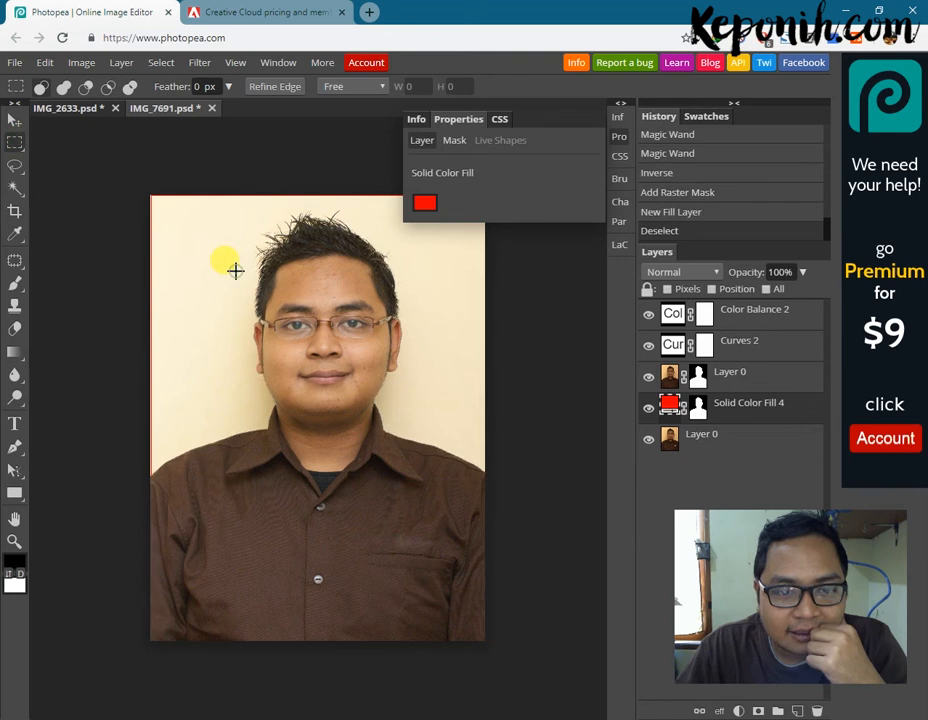
pyautogui.rightClick(698, 406)
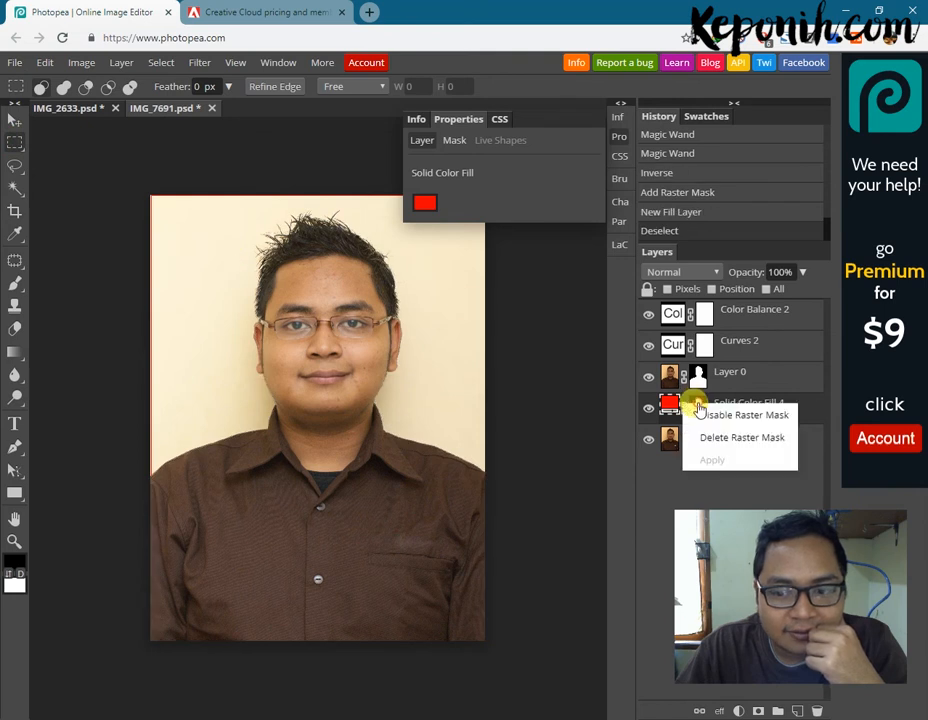
pyautogui.click(770, 440)
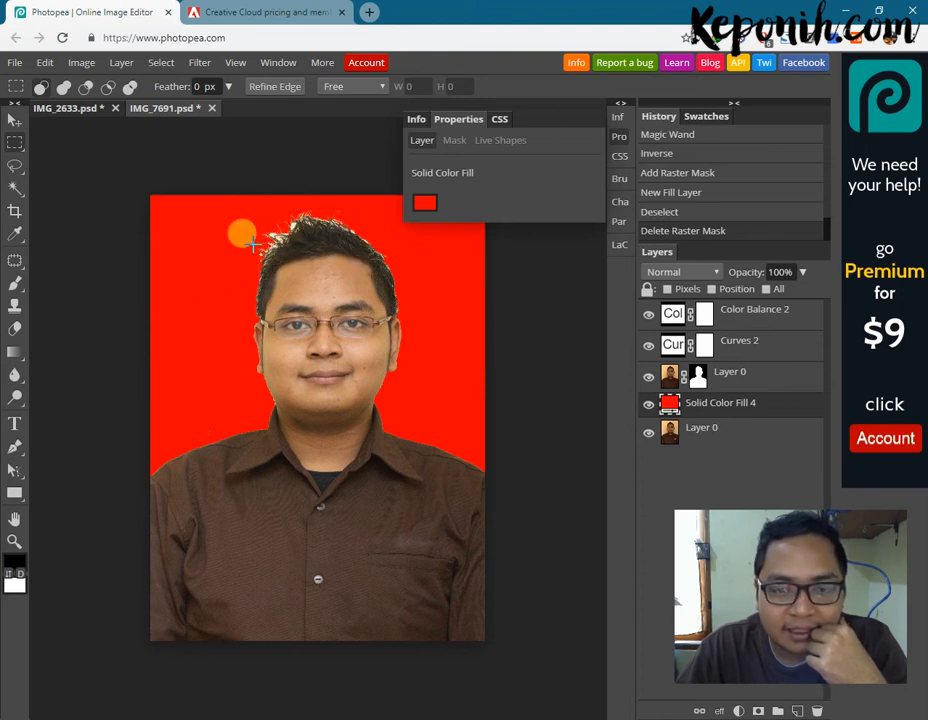
# Step: Try orange and dark red shades for the Solid Color Fill background, and close the color picker without applying them
pyautogui.click(698, 376)
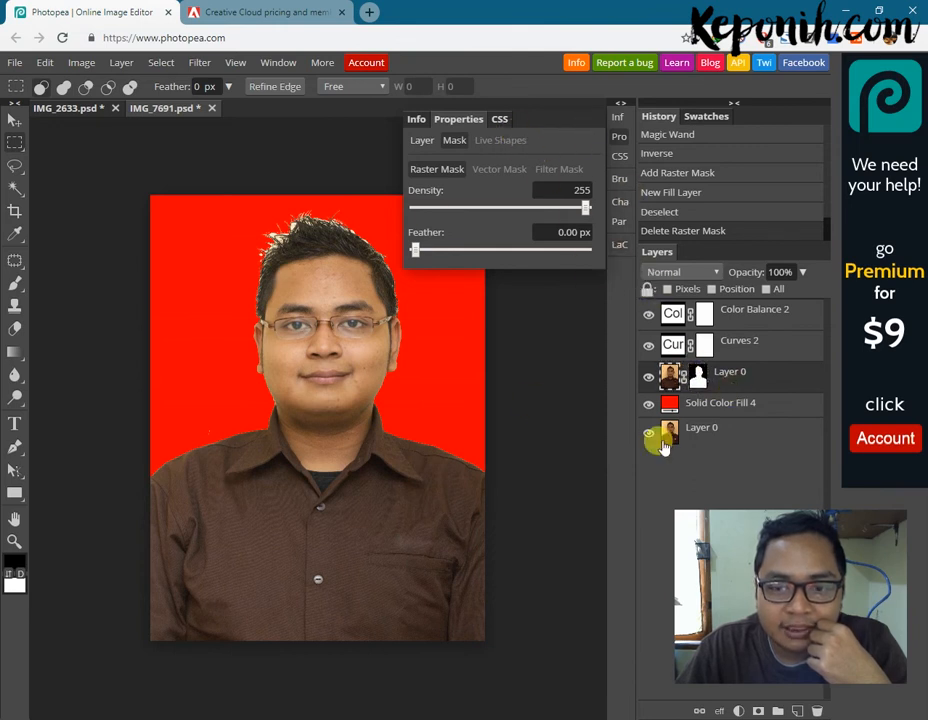
pyautogui.click(665, 404)
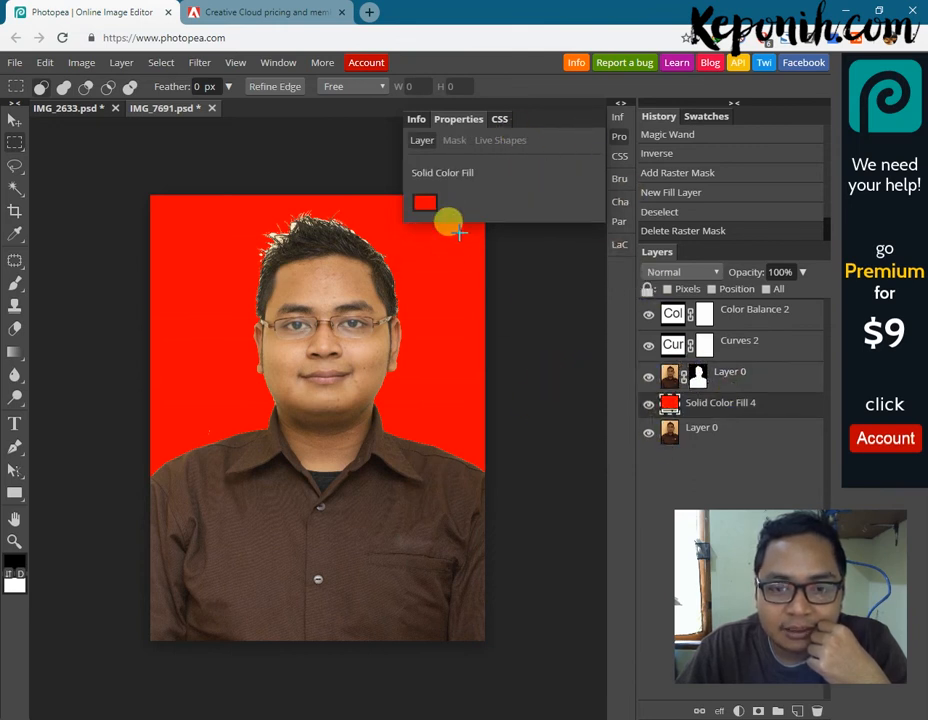
pyautogui.click(424, 203)
pyautogui.moveTo(311, 371)
pyautogui.mouseDown()
pyautogui.moveTo(312, 360)
pyautogui.moveTo(312, 368)
pyautogui.mouseUp()
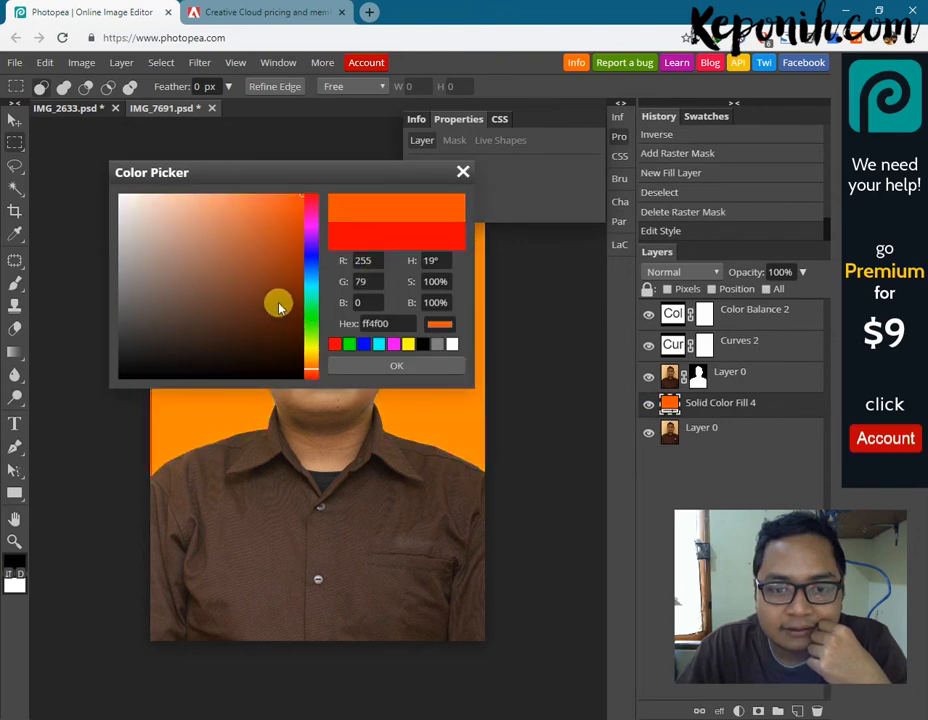
pyautogui.moveTo(279, 307); pyautogui.dragTo(311, 211)
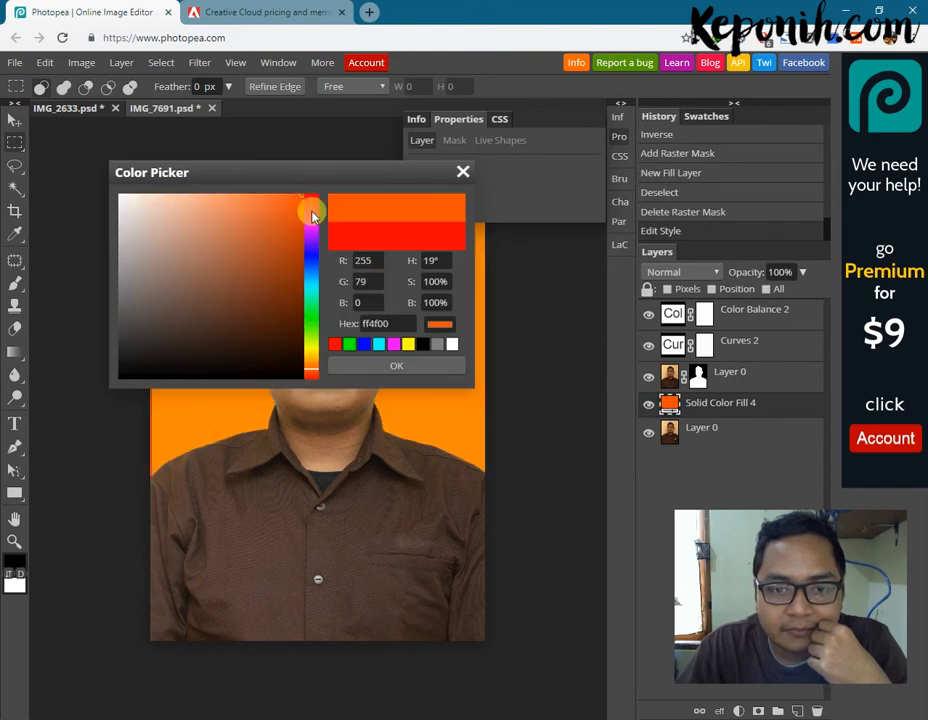
pyautogui.click(313, 381)
pyautogui.moveTo(306, 270); pyautogui.dragTo(300, 283)
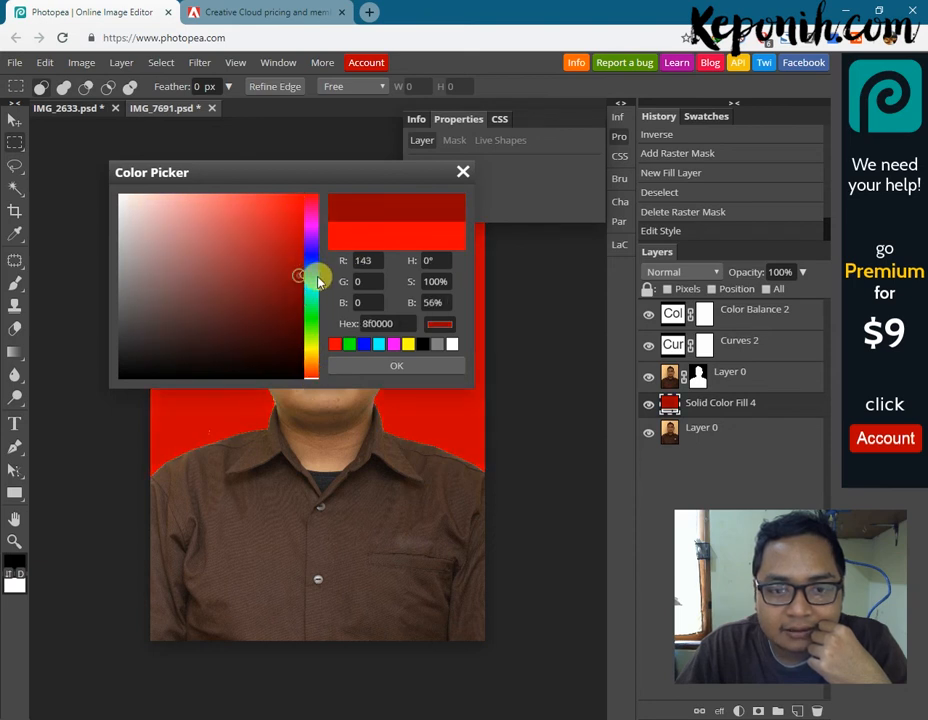
pyautogui.click(462, 173)
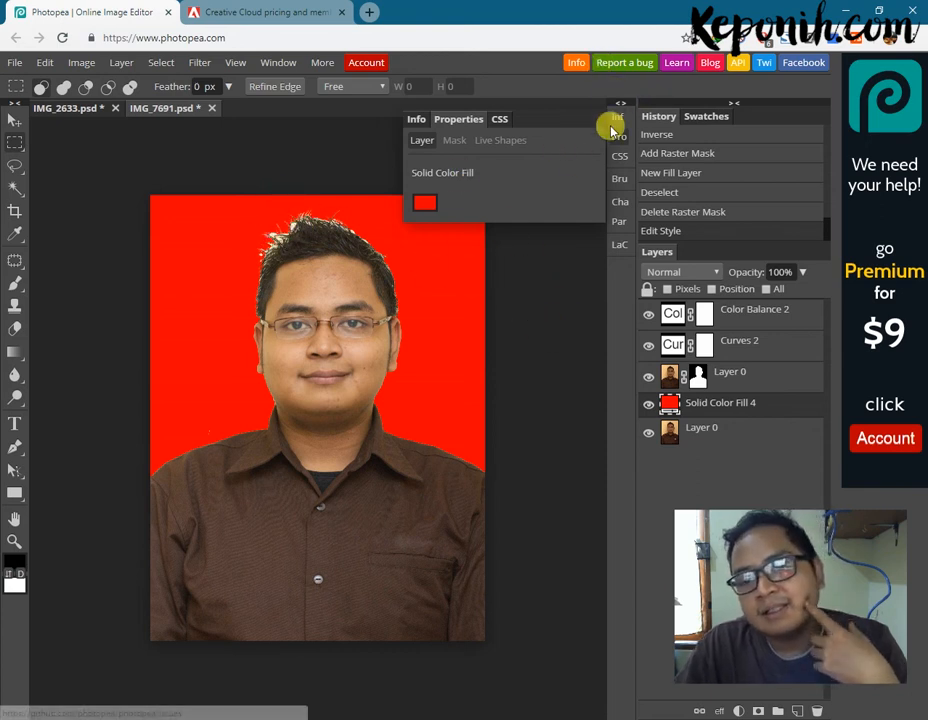
# Step: Select the bottom portrait layer and switch the Image Size dimensions to millimetres
pyautogui.click(739, 426)
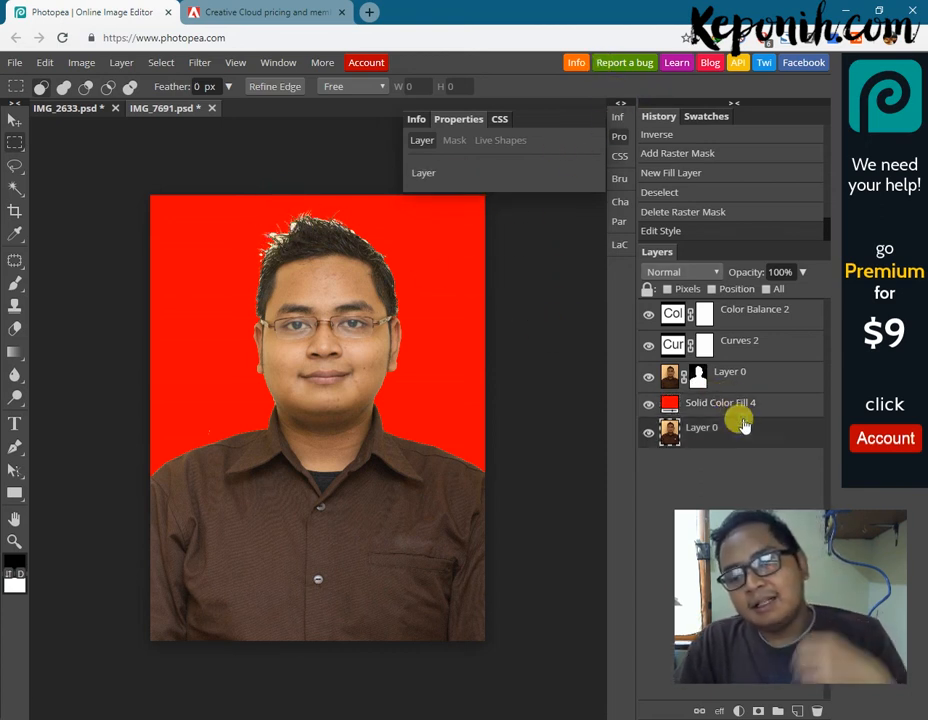
pyautogui.click(617, 138)
pyautogui.click(79, 65)
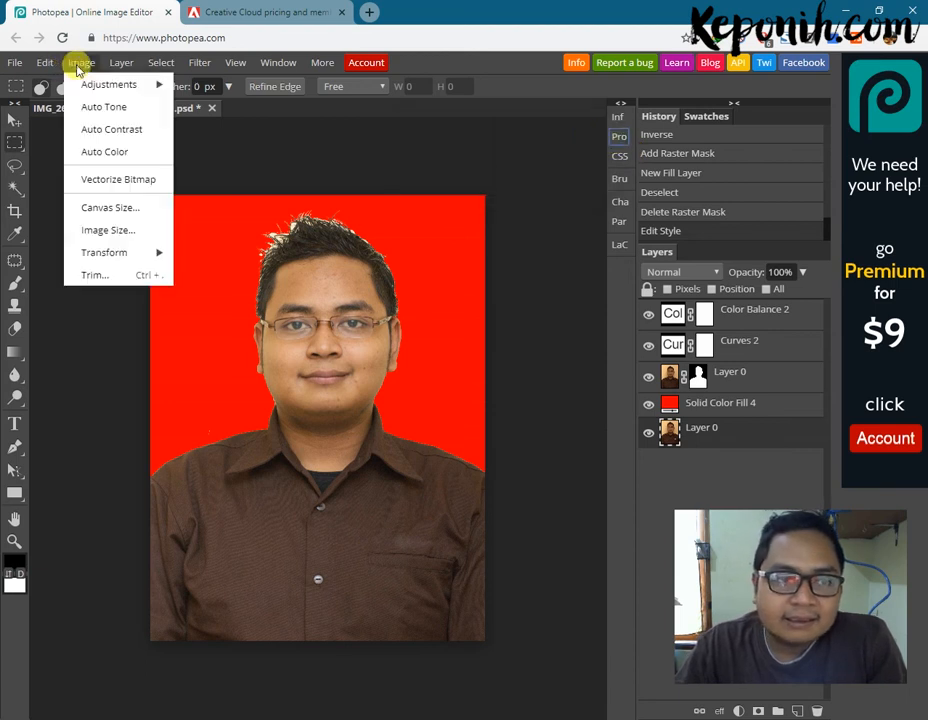
pyautogui.click(124, 231)
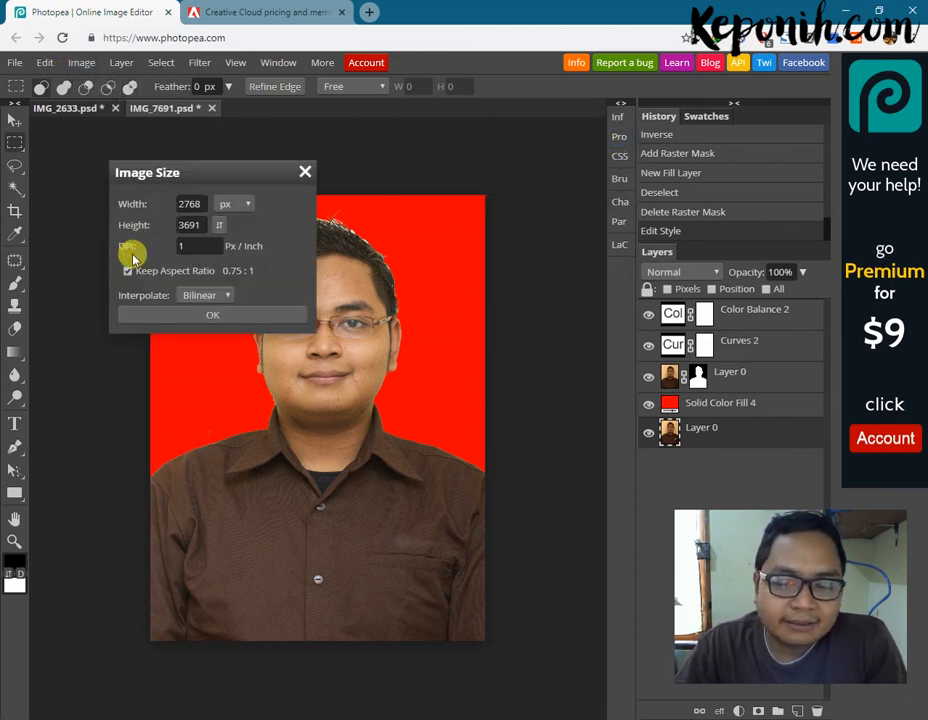
pyautogui.click(234, 203)
pyautogui.click(246, 251)
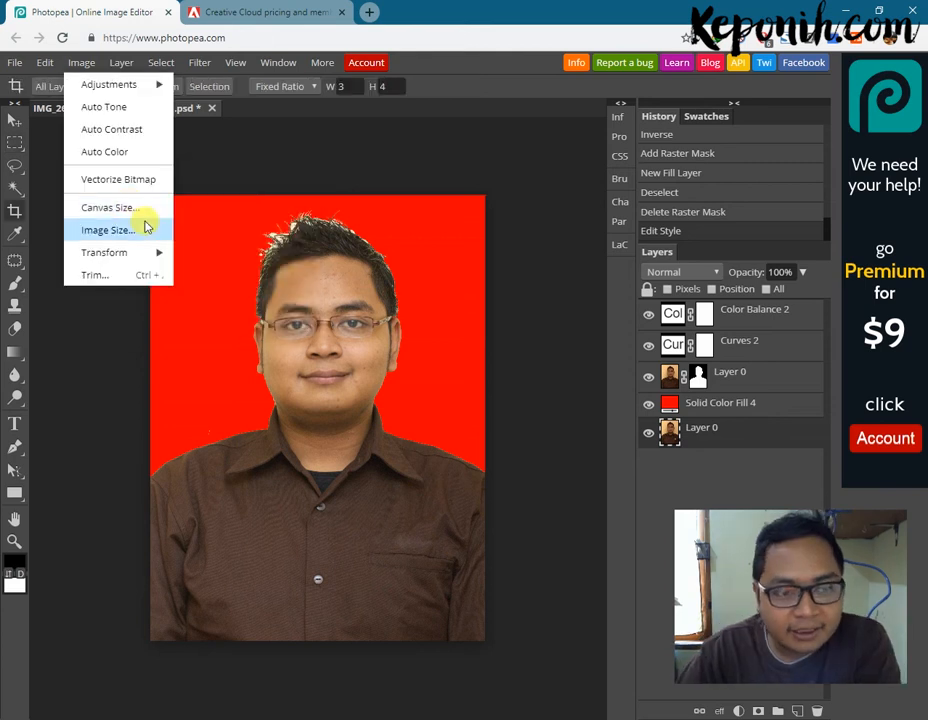
# Step: Resize the image to 304 by 406 mm at 300 DPI, and cancel the stray crop box over the hair
pyautogui.click(135, 230)
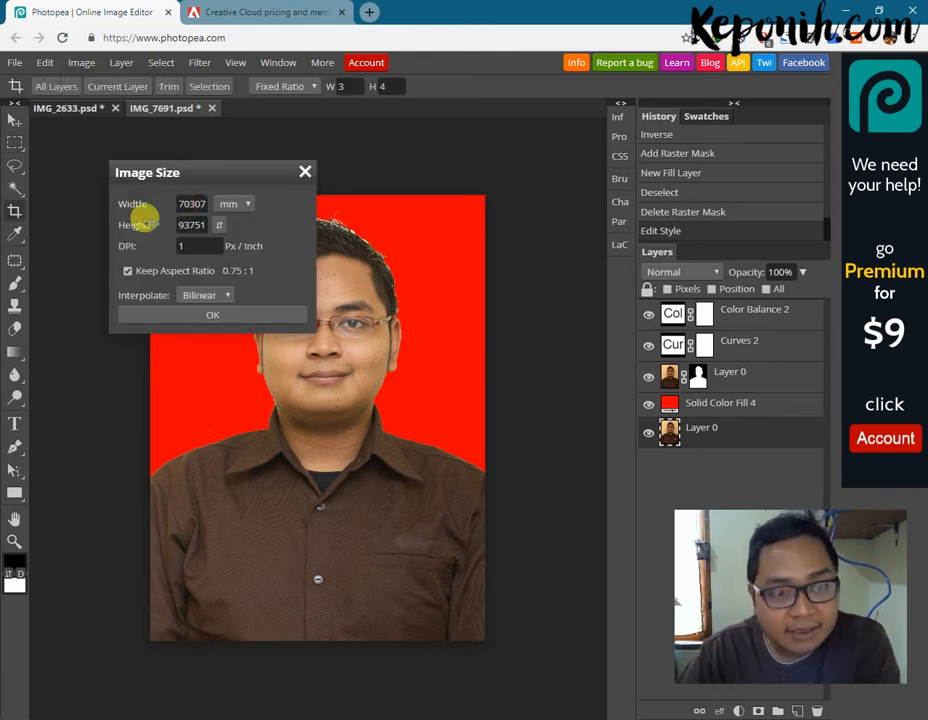
pyautogui.write('30')
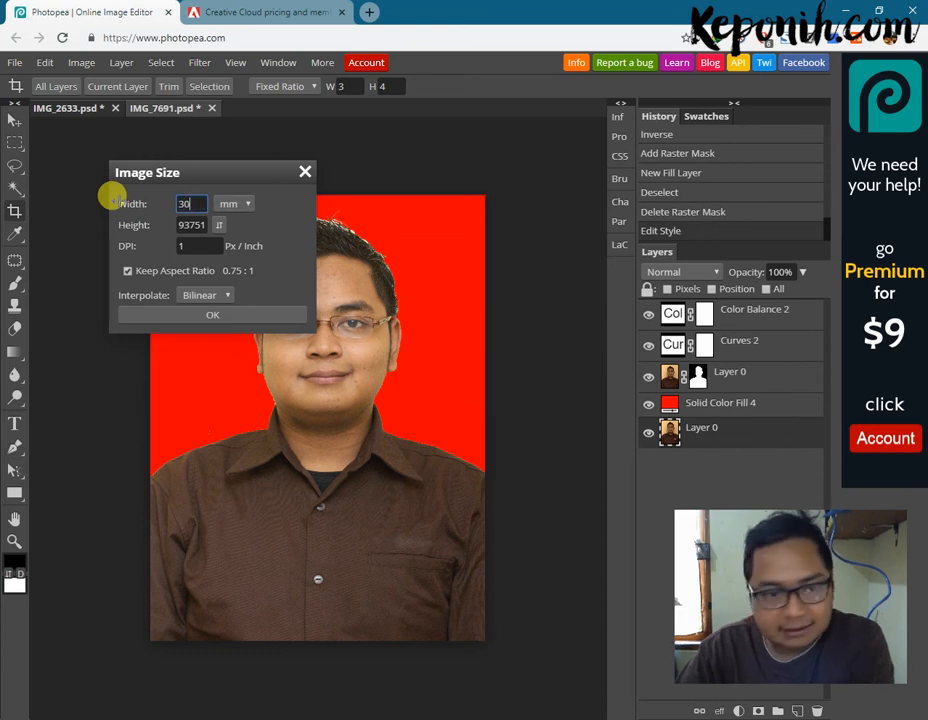
pyautogui.write('0')
pyautogui.click(193, 222)
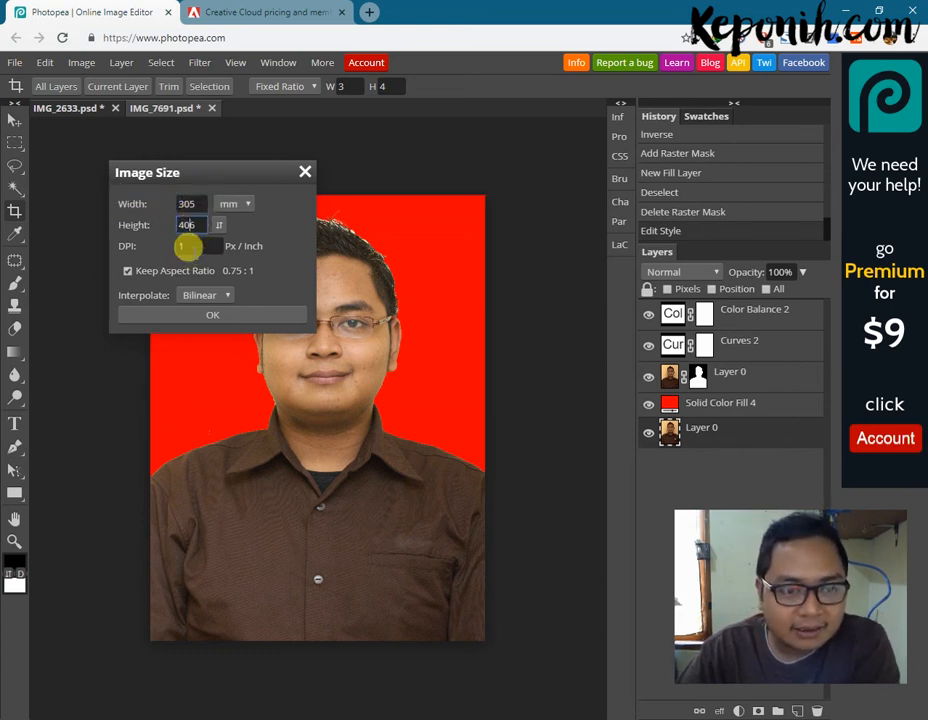
pyautogui.doubleClick(192, 249)
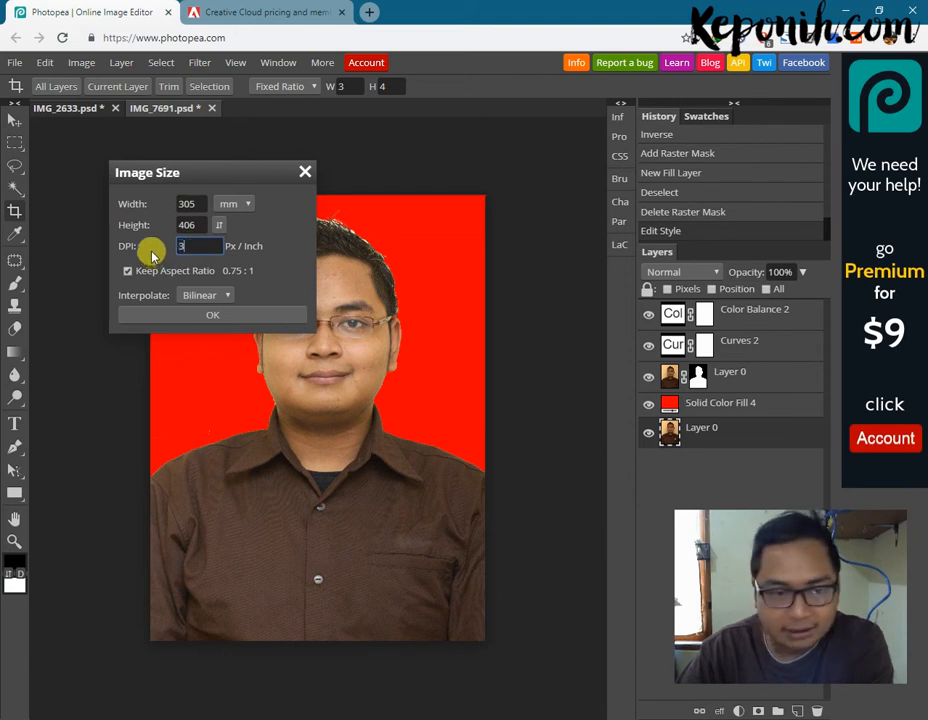
pyautogui.click(220, 315)
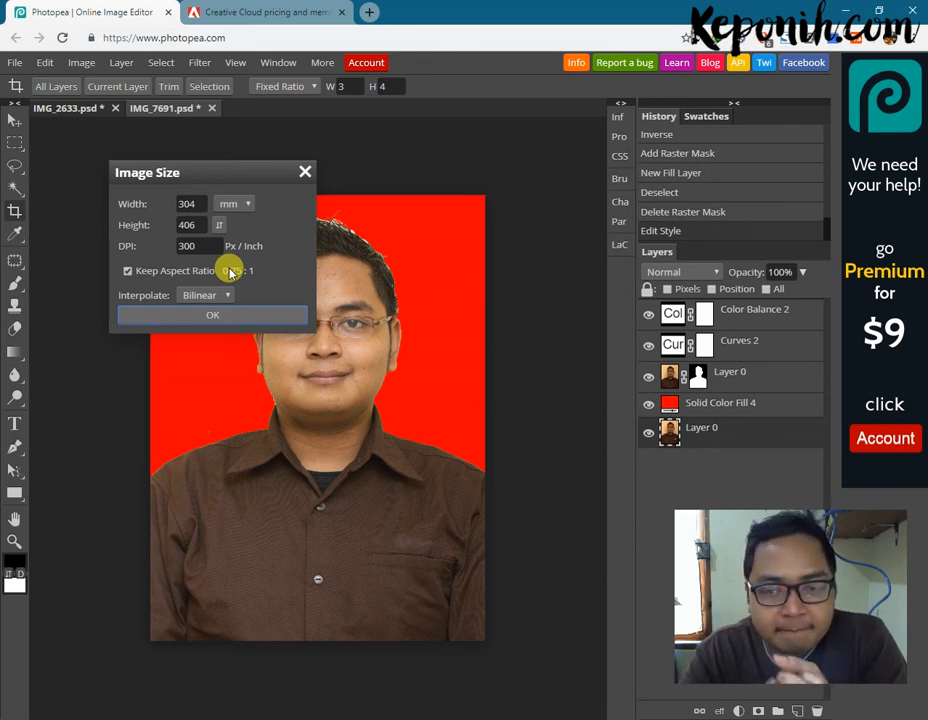
pyautogui.click(258, 315)
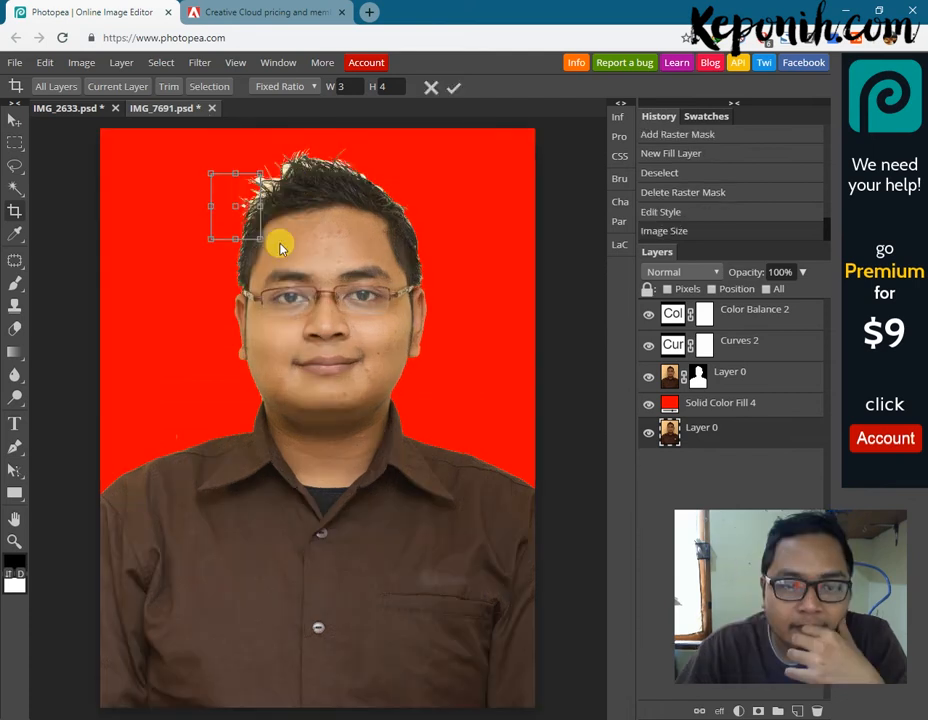
pyautogui.click(435, 90)
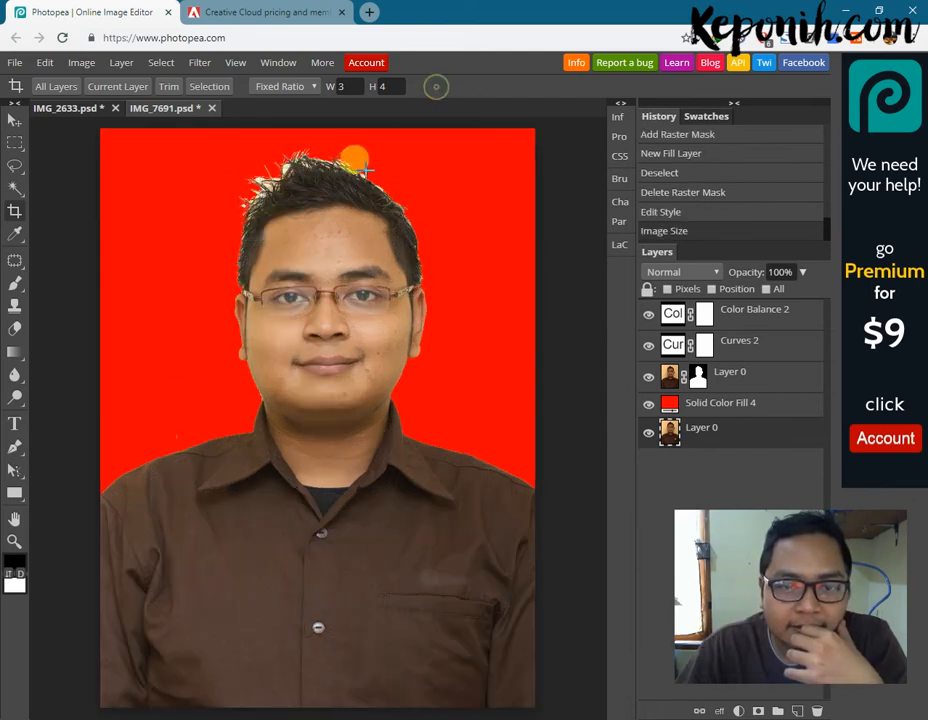
# Step: Check the image's dimensions and resolution, and examine the available export formats without exporting
pyautogui.click(76, 62)
pyautogui.click(138, 231)
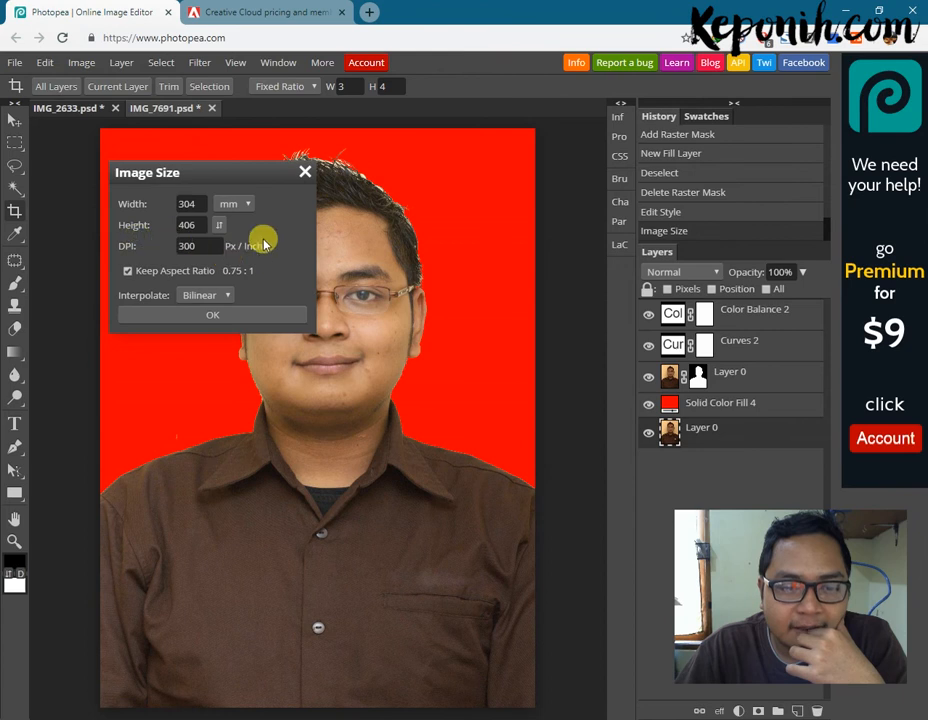
pyautogui.click(305, 172)
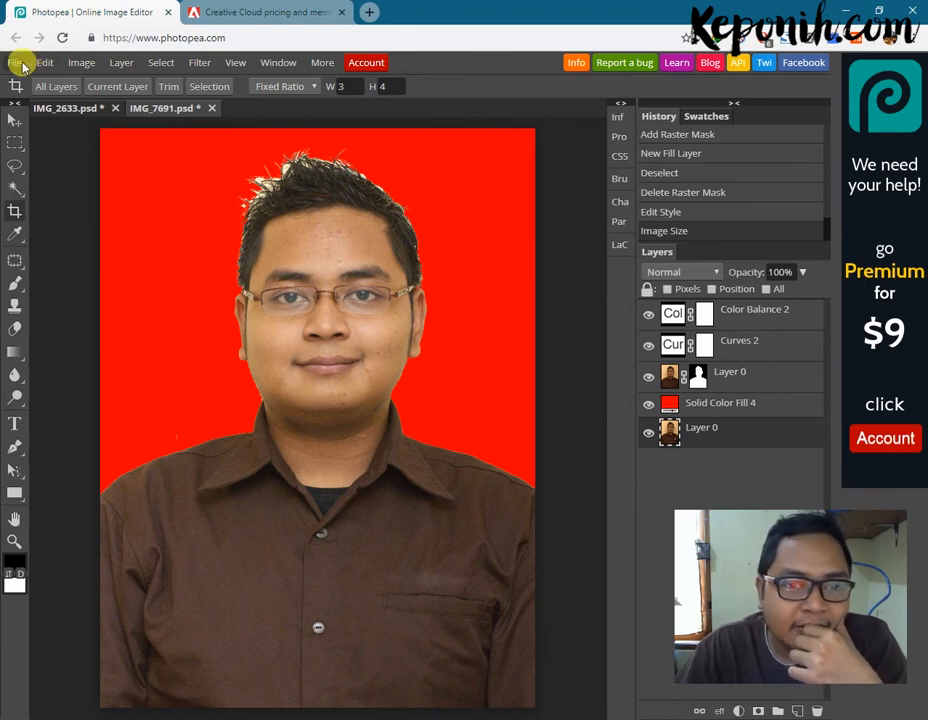
pyautogui.click(22, 66)
pyautogui.moveTo(104, 282)
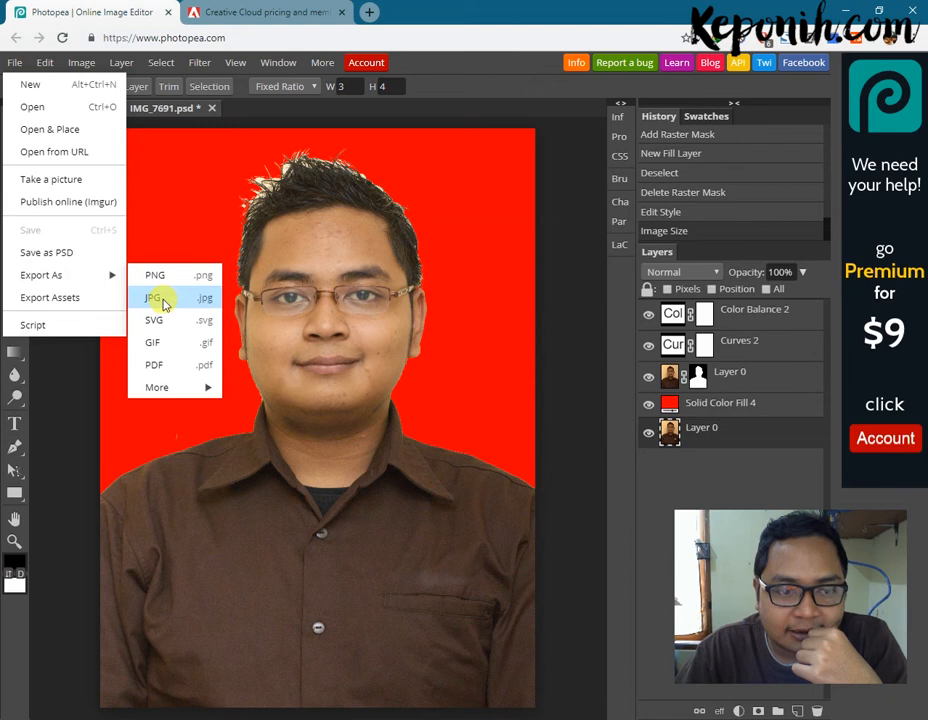
pyautogui.click(244, 97)
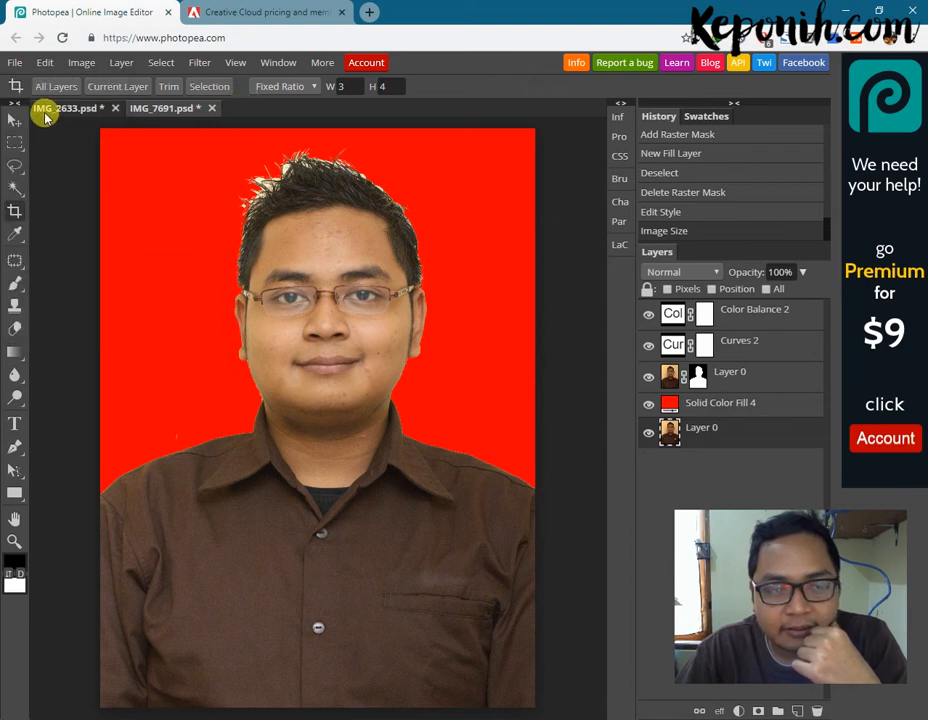
# Step: Switch to IMG_2633.psd and add the text "Halo Test 123" at 391 px in a text box across the boy's lower shirt
pyautogui.doubleClick(83, 106)
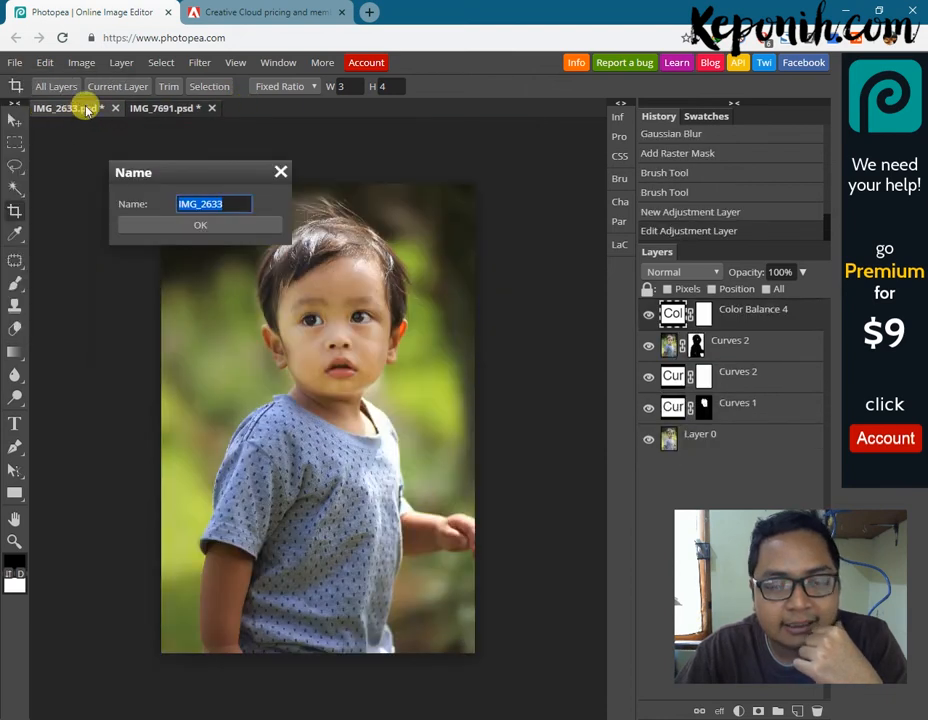
pyautogui.click(282, 176)
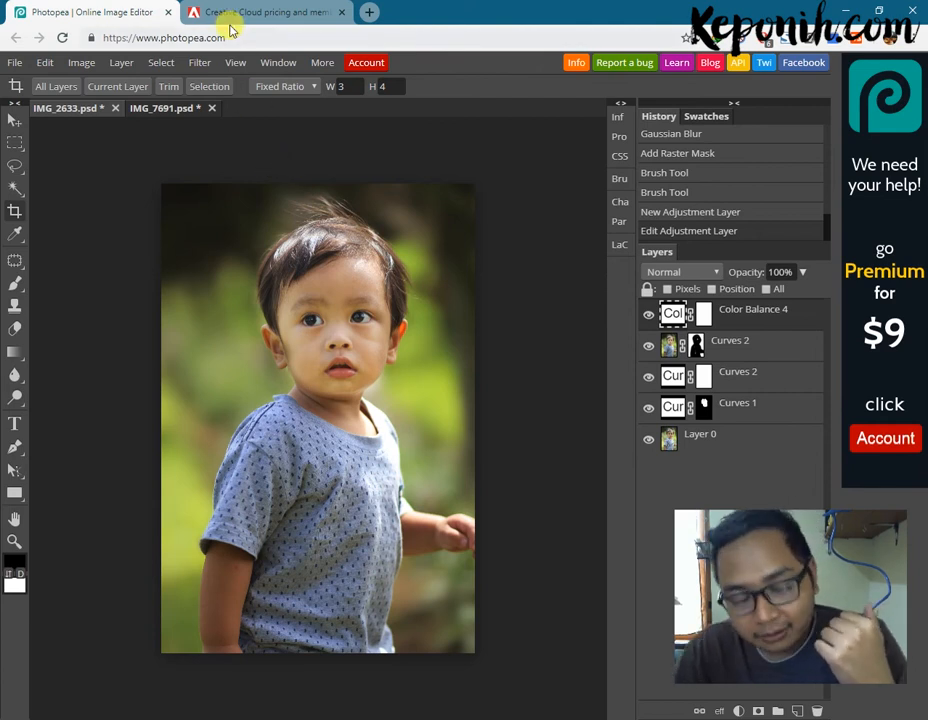
pyautogui.click(12, 425)
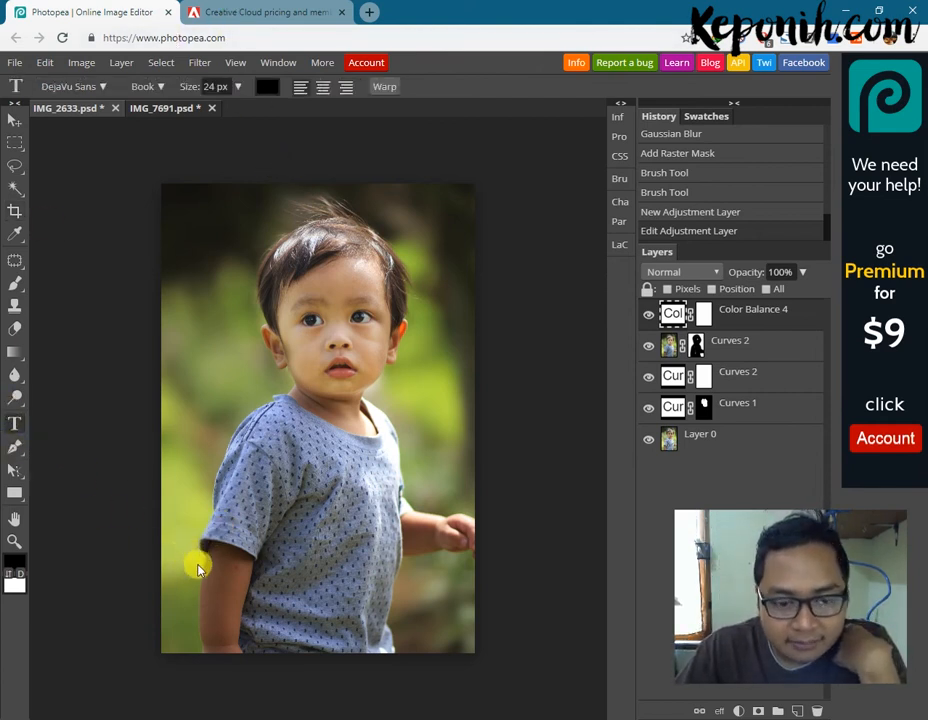
pyautogui.moveTo(189, 565); pyautogui.dragTo(452, 636)
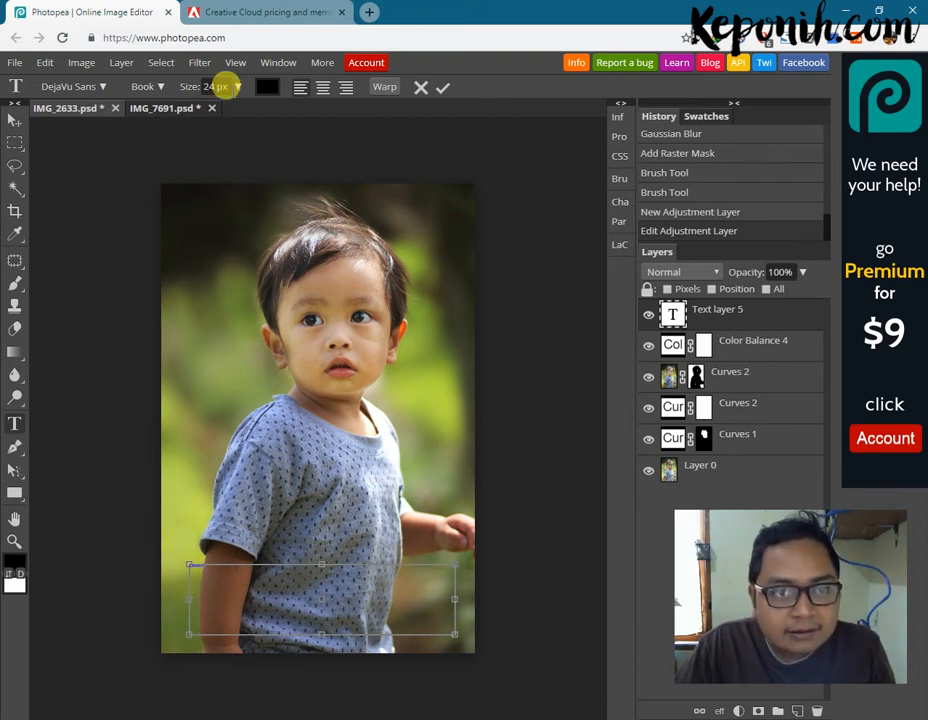
pyautogui.click(238, 87)
pyautogui.moveTo(205, 111); pyautogui.dragTo(236, 121)
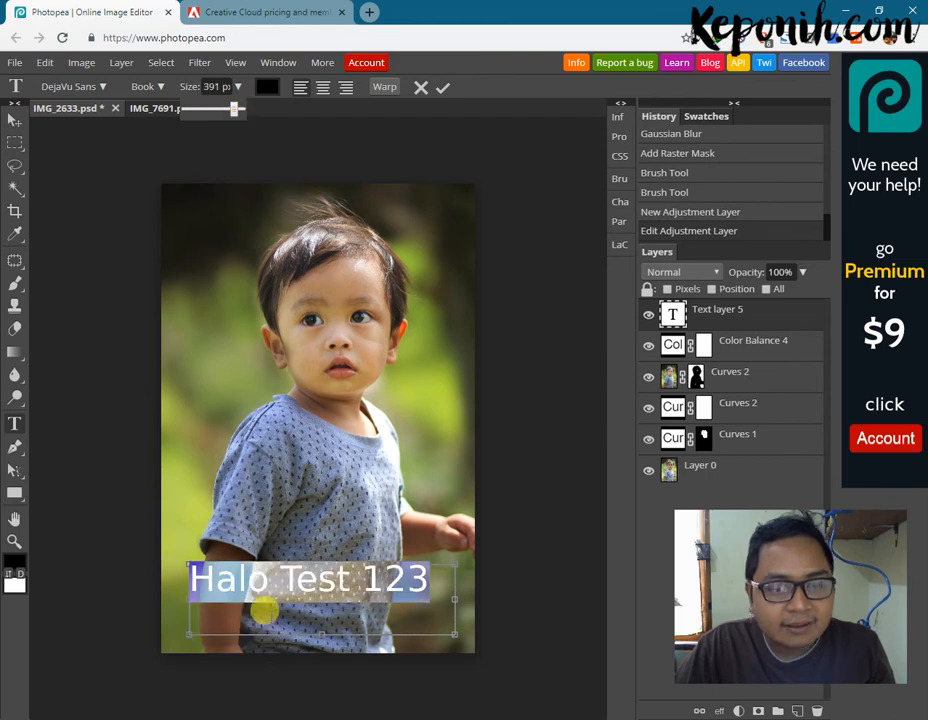
# Step: Try the 3Dumb and Abhaya Libre fonts on the whole text "Halo Test 123"
pyautogui.click(331, 590)
pyautogui.hotkey('ctrl', 'a')
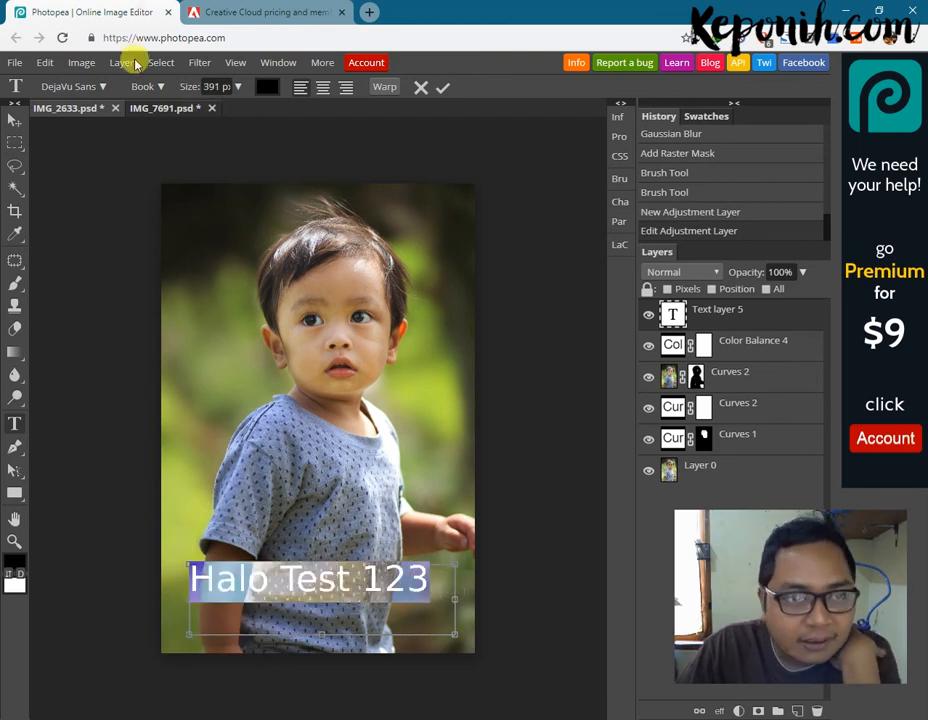
pyautogui.click(104, 88)
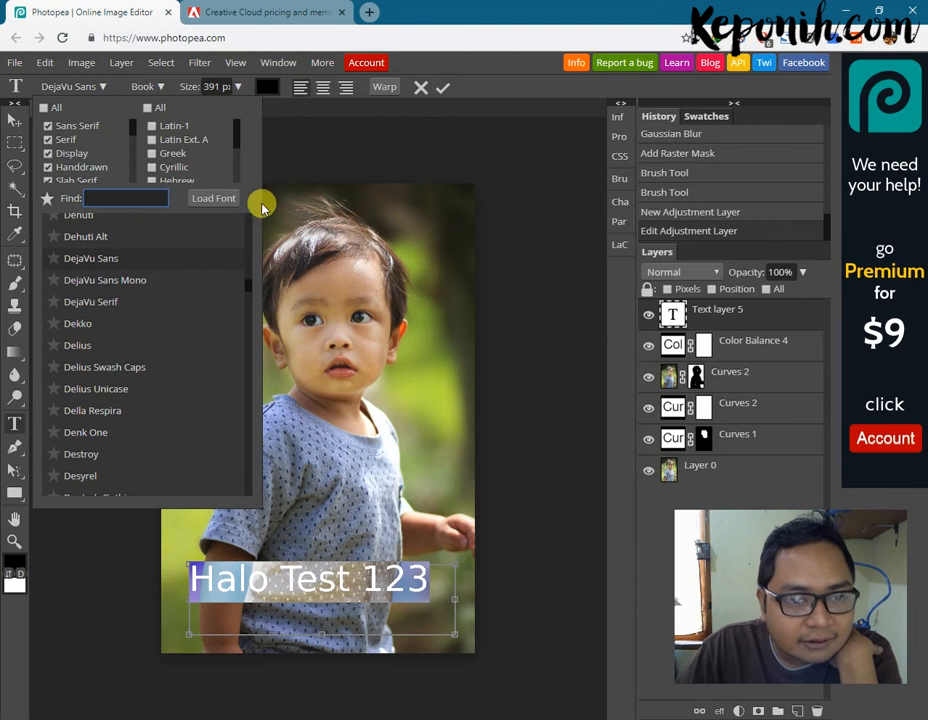
pyautogui.scroll(-3, 248, 295)
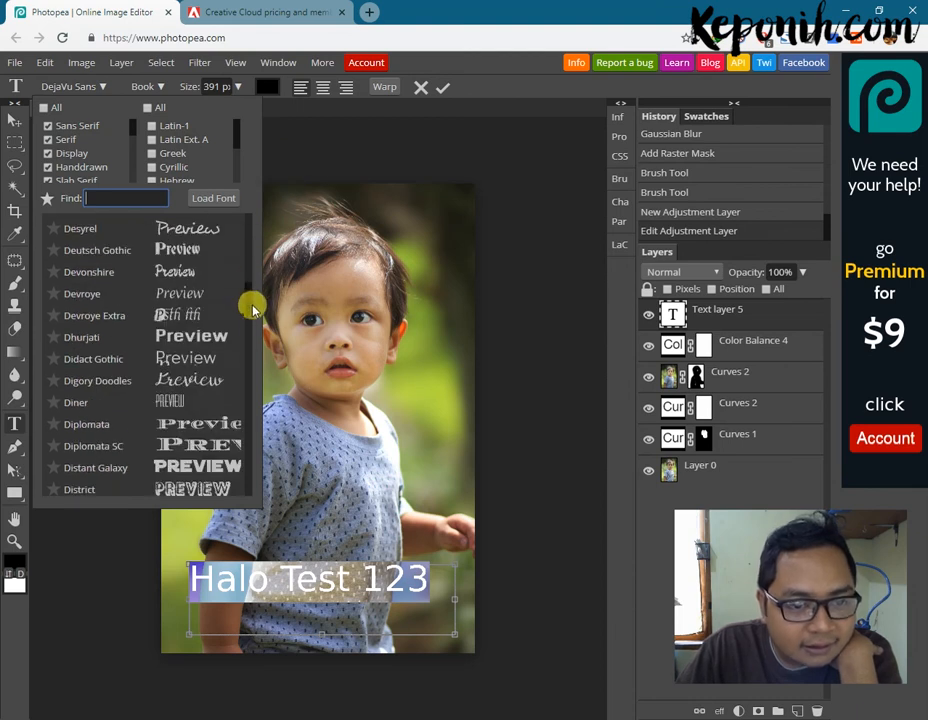
pyautogui.moveTo(251, 295); pyautogui.dragTo(248, 226)
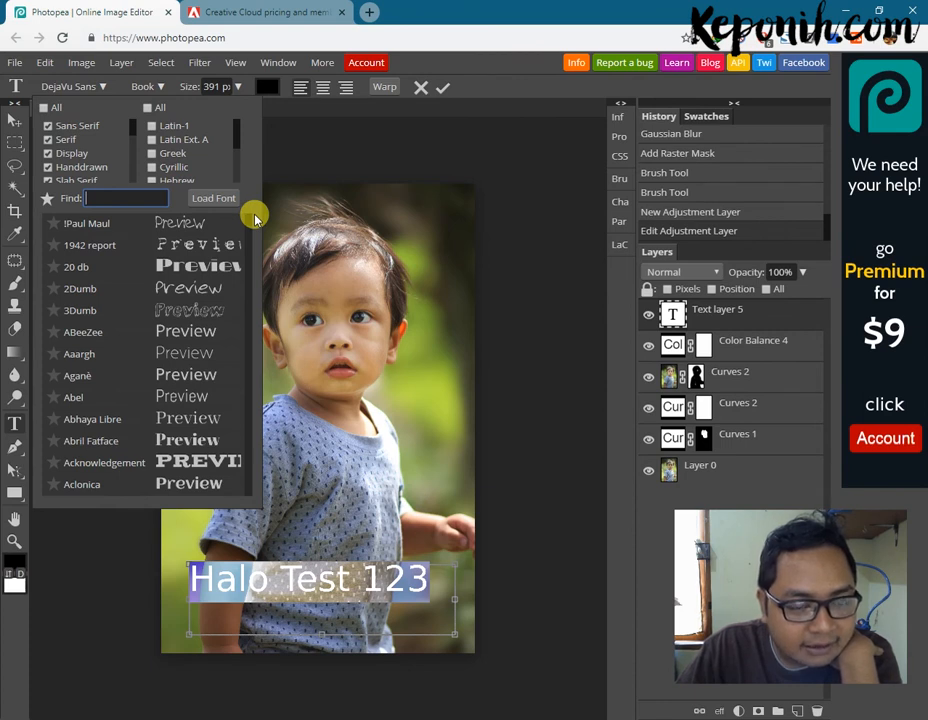
pyautogui.click(199, 314)
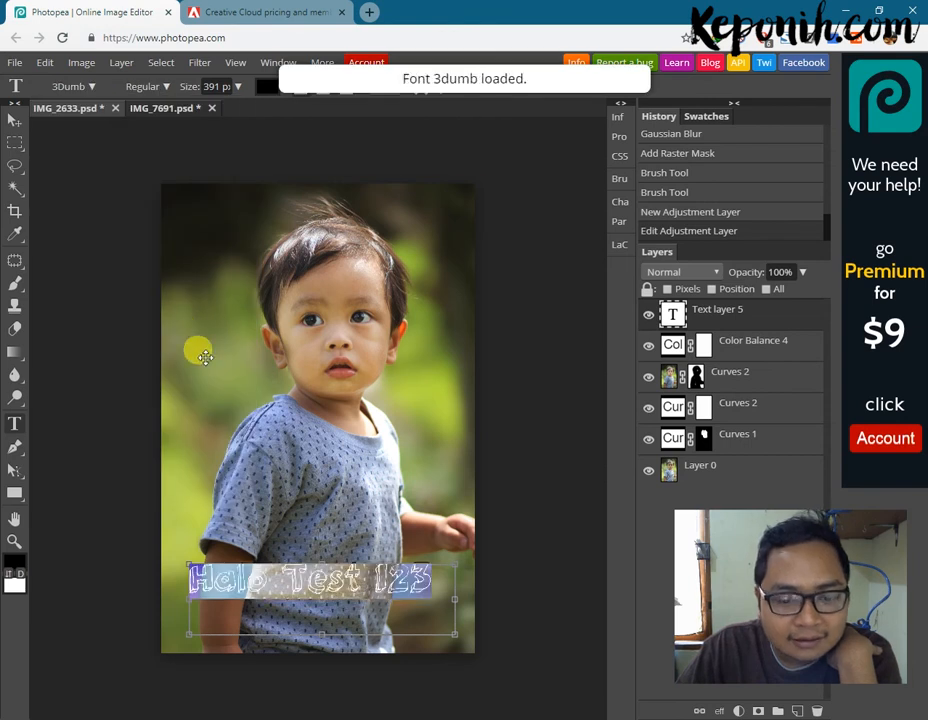
pyautogui.click(93, 88)
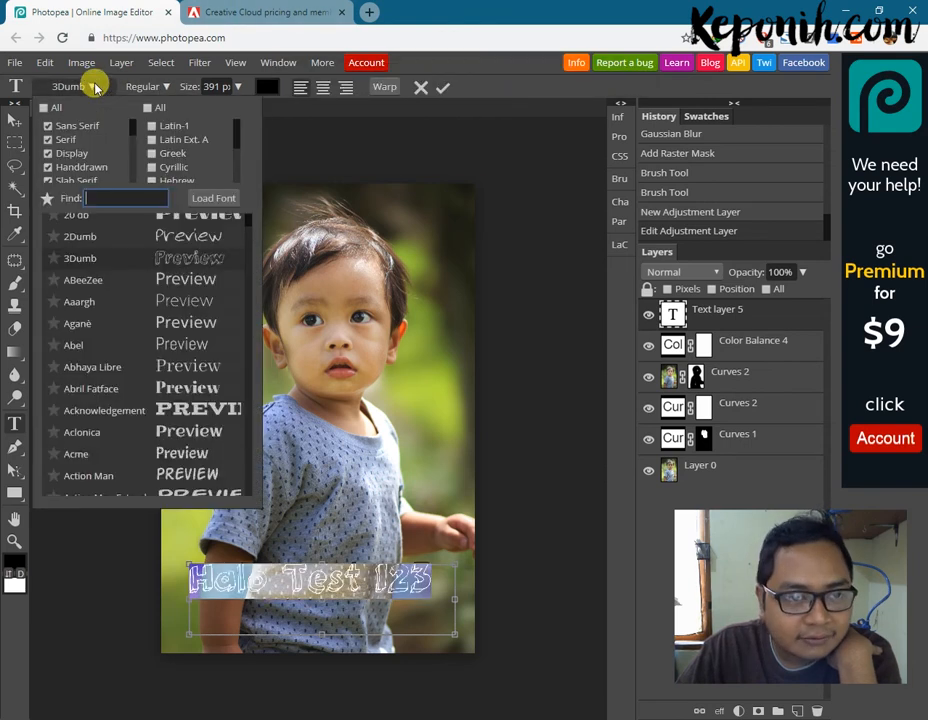
pyautogui.click(240, 367)
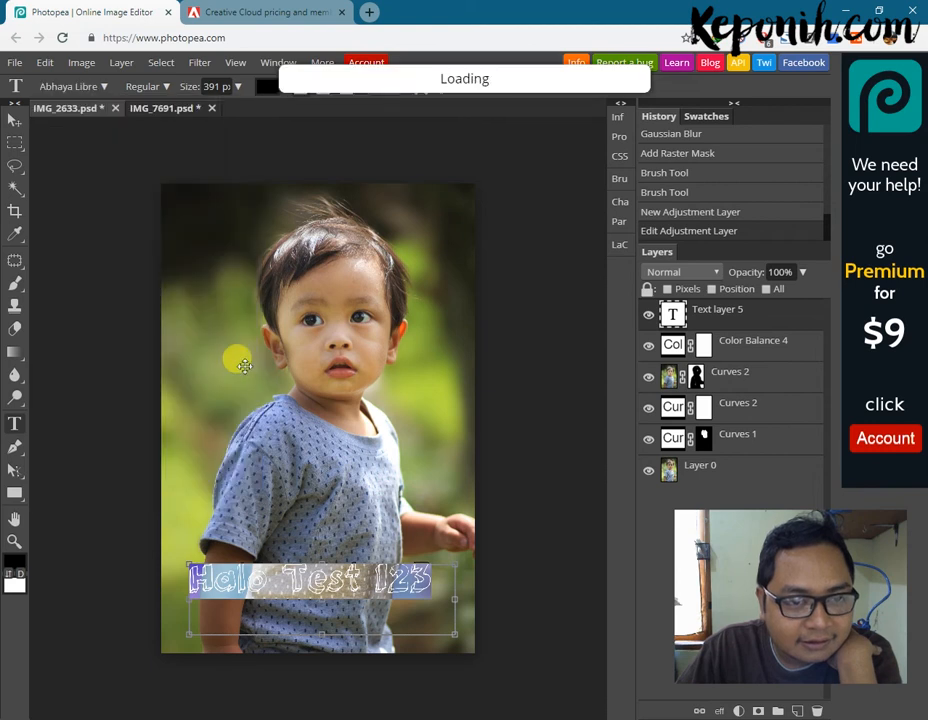
# Step: Set the font of the text "Halo Test 123" to Boycott and commit the text edit
pyautogui.click(120, 84)
pyautogui.moveTo(250, 221); pyautogui.dragTo(253, 262)
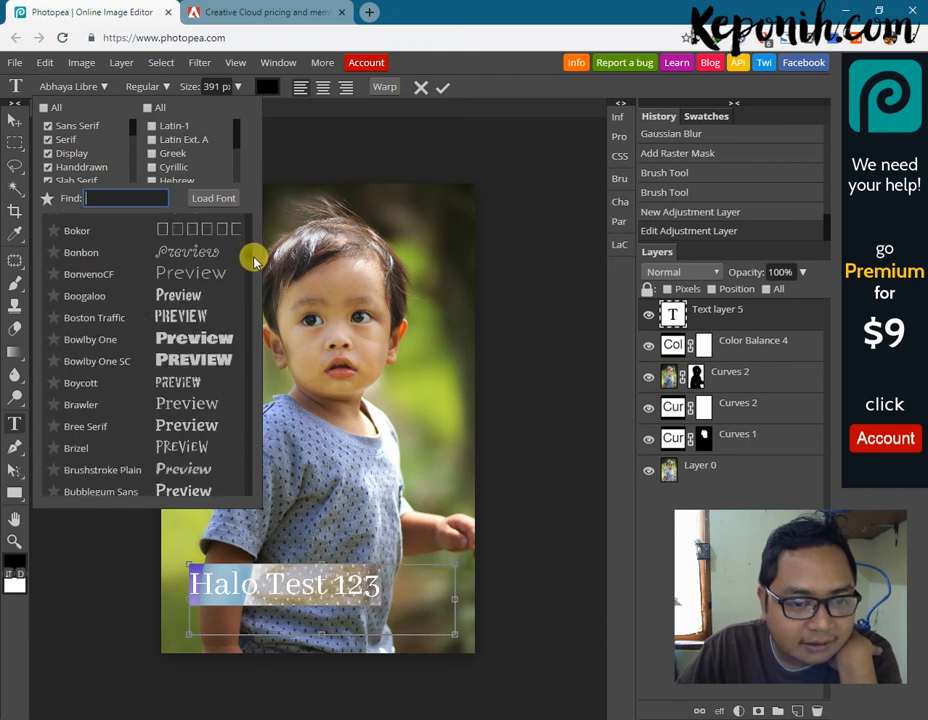
pyautogui.click(182, 382)
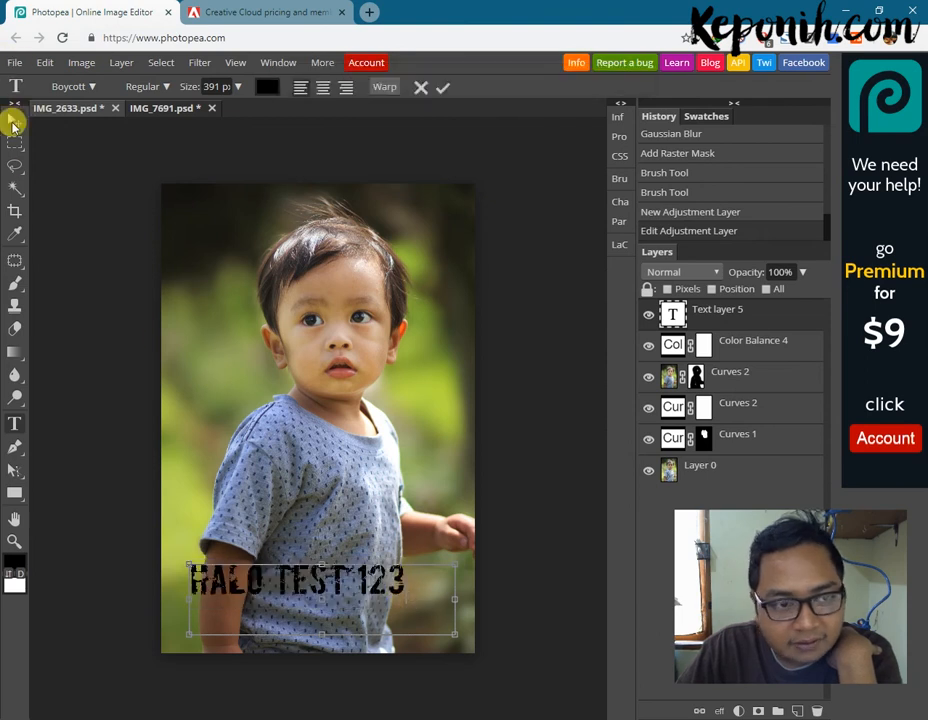
pyautogui.click(15, 122)
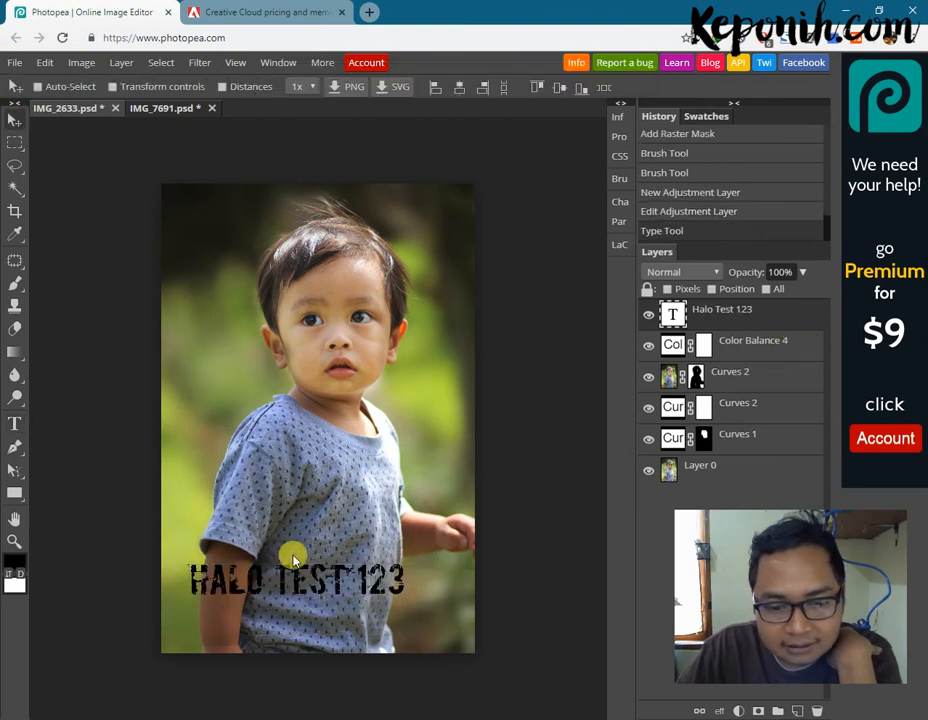
# Step: Show transform controls and distances, and move the text to the image's horizontal centre, about 428 px above the lower edge
pyautogui.click(128, 86)
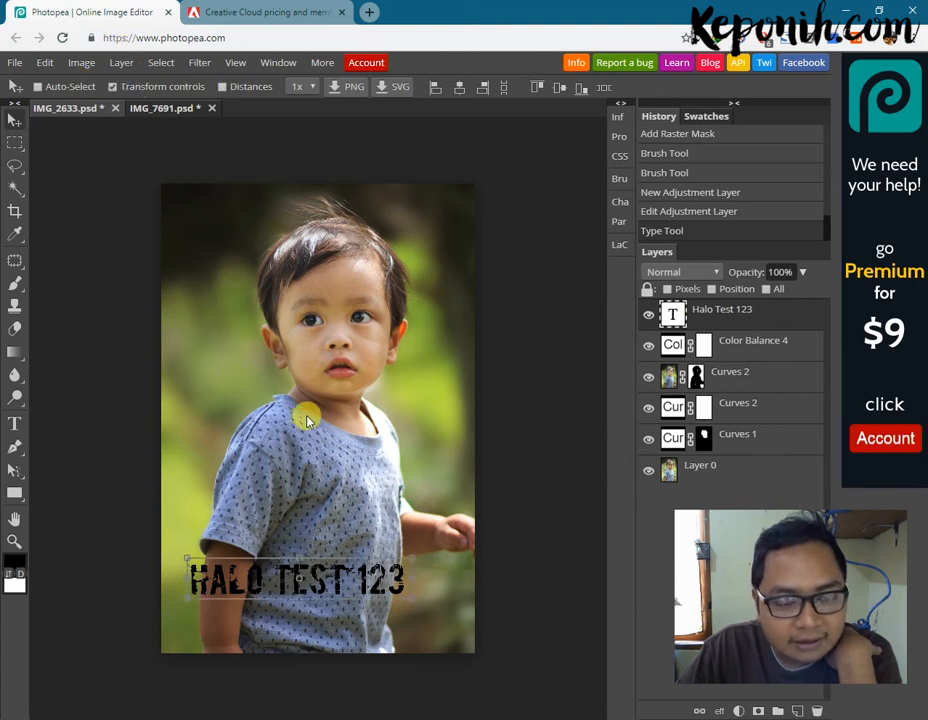
pyautogui.click(260, 88)
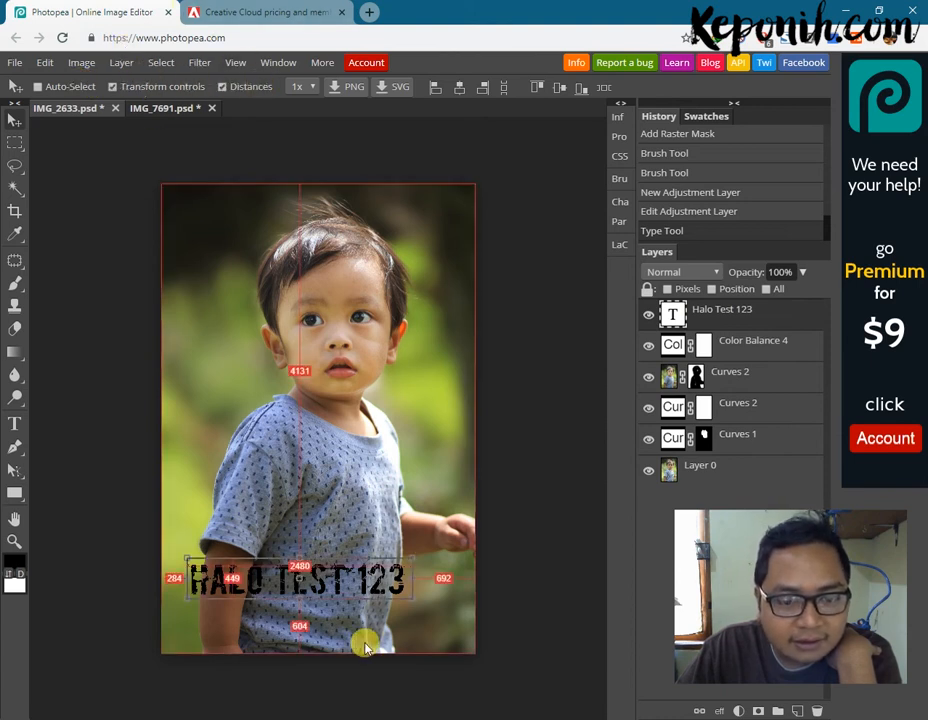
pyautogui.moveTo(363, 580); pyautogui.dragTo(385, 595)
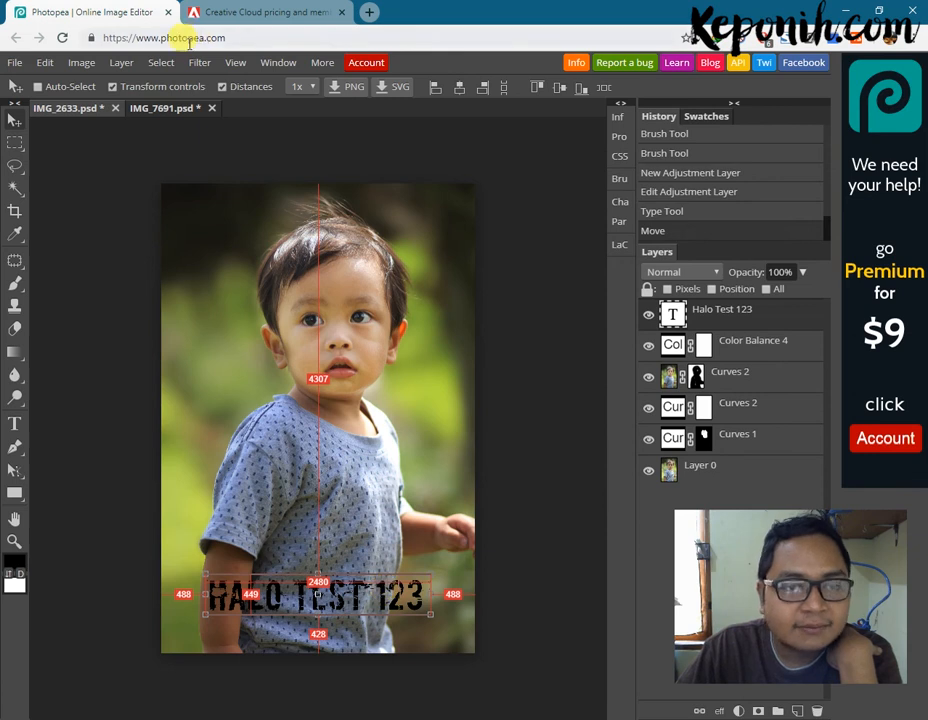
# Step: Open the text layer's blending options, try Bevel and Emboss, and leave only the Stroke effect enabled
pyautogui.rightClick(748, 311)
pyautogui.click(762, 320)
pyautogui.moveTo(222, 166); pyautogui.dragTo(445, 152)
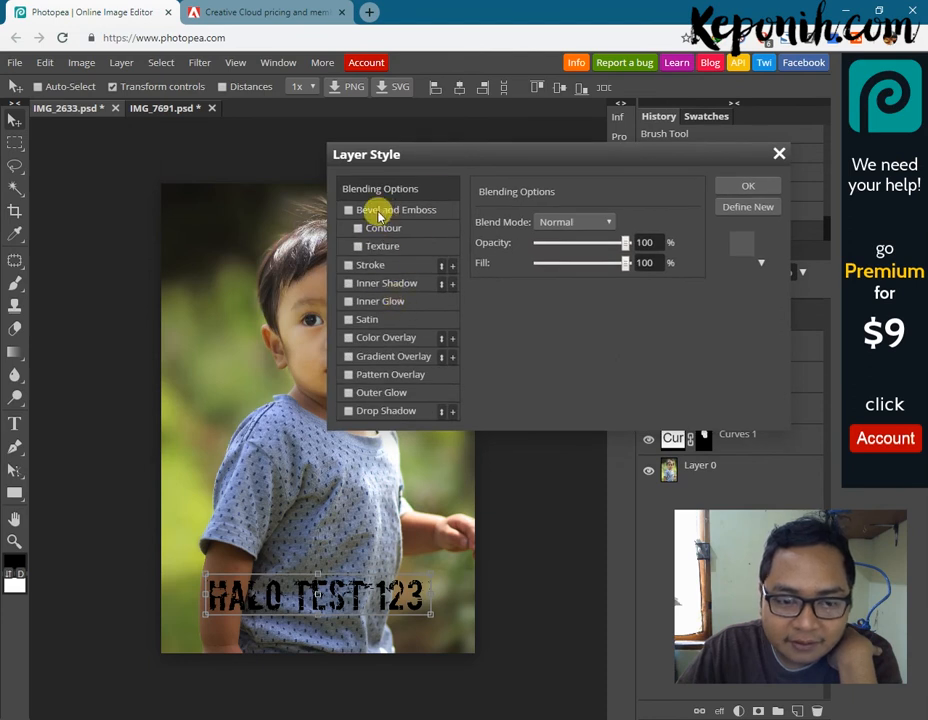
pyautogui.click(348, 210)
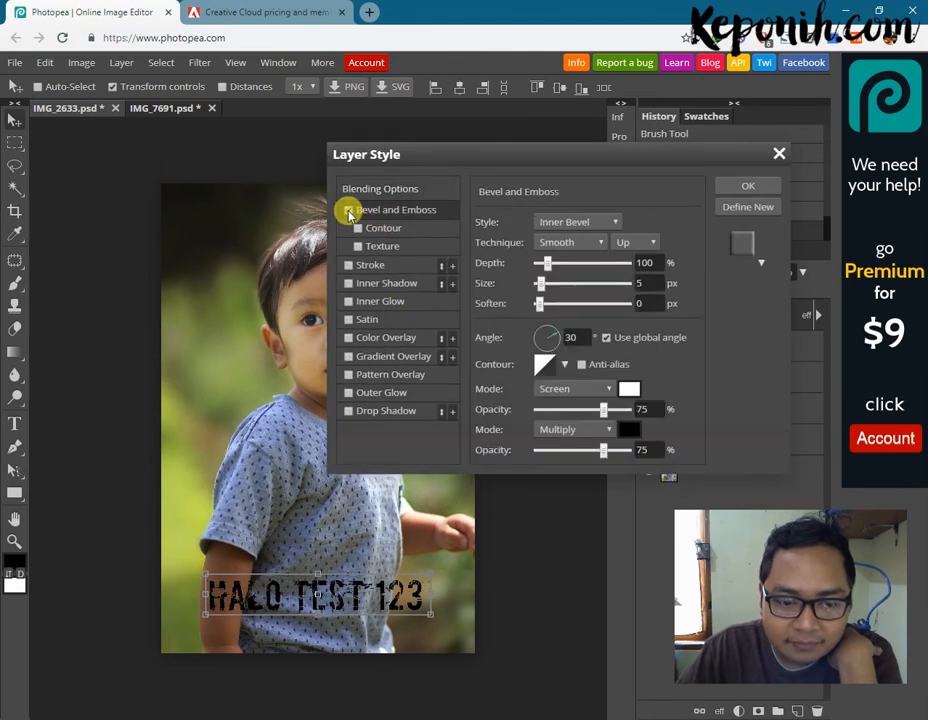
pyautogui.click(349, 265)
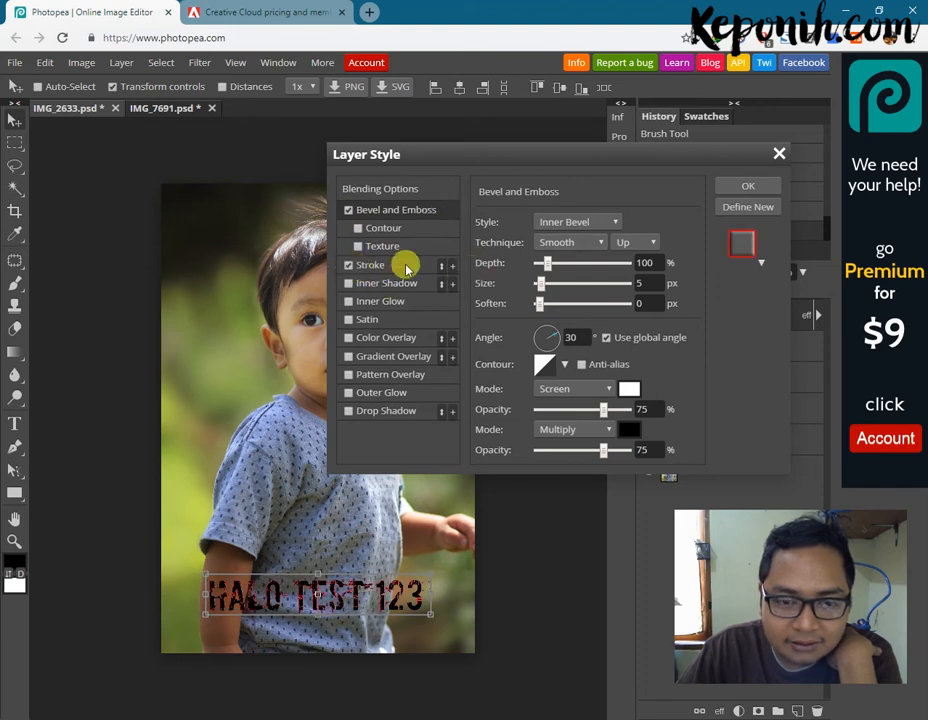
pyautogui.click(350, 211)
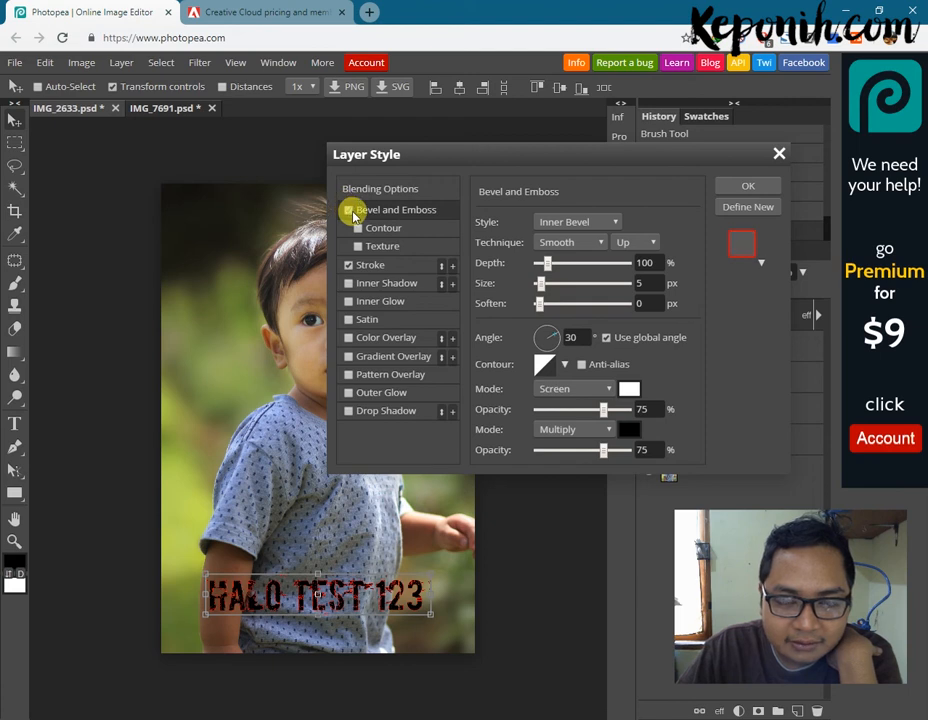
# Step: Set the text's stroke colour to white (ffffff) and its size to 55 px, and apply the layer style
pyautogui.click(374, 264)
pyautogui.click(610, 305)
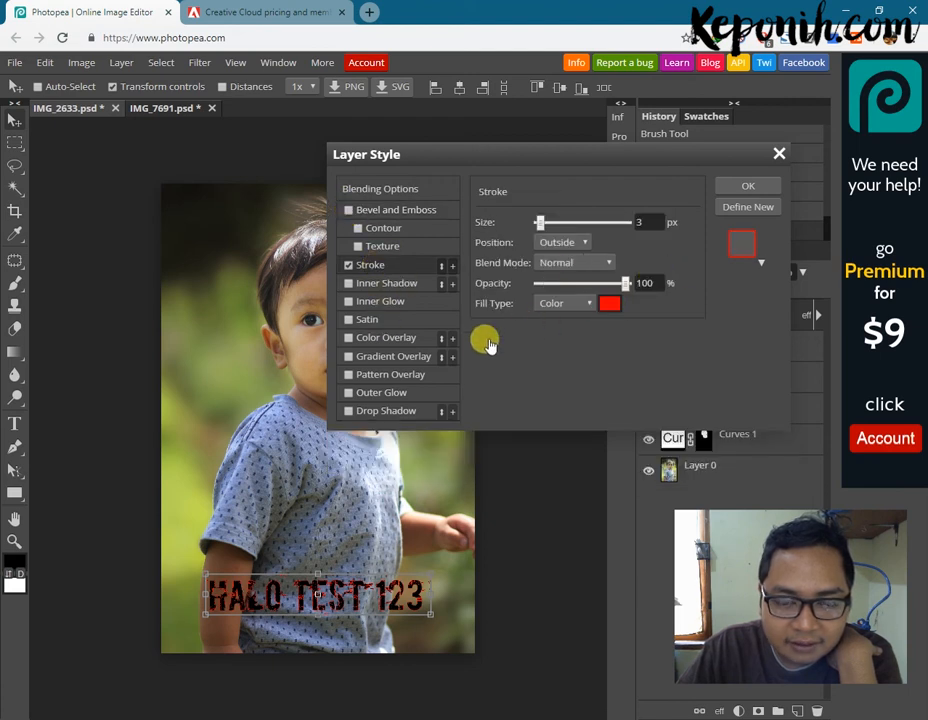
pyautogui.click(240, 273)
pyautogui.click(120, 194)
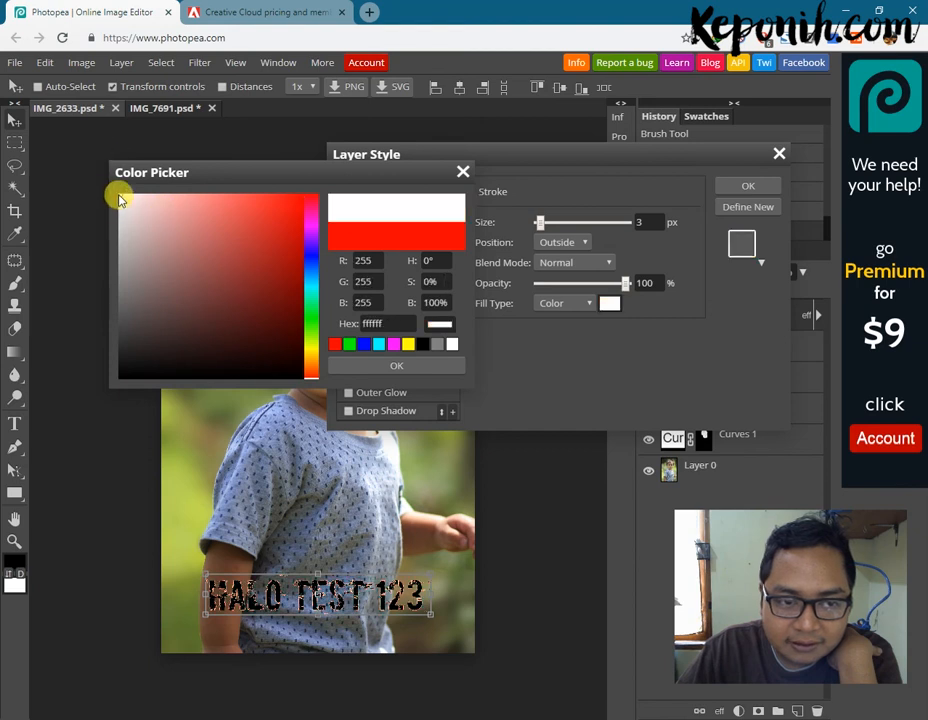
pyautogui.click(420, 365)
pyautogui.moveTo(545, 231); pyautogui.dragTo(561, 228)
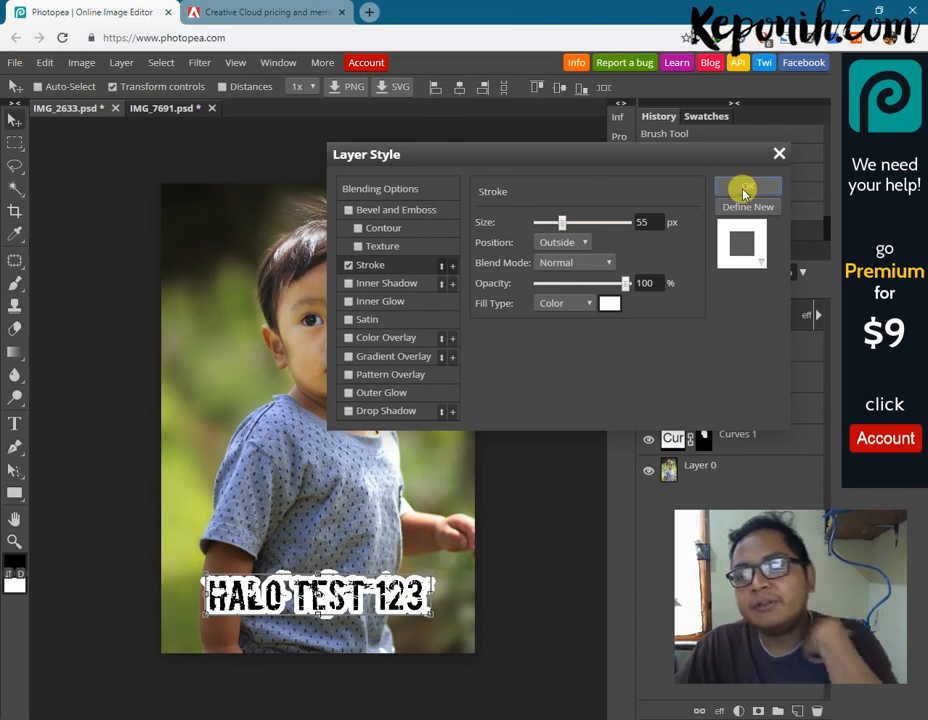
pyautogui.click(744, 193)
# Step: Start a JPG export of the image, inspect the eye area in the preview, and set the quality to 51%
pyautogui.click(20, 62)
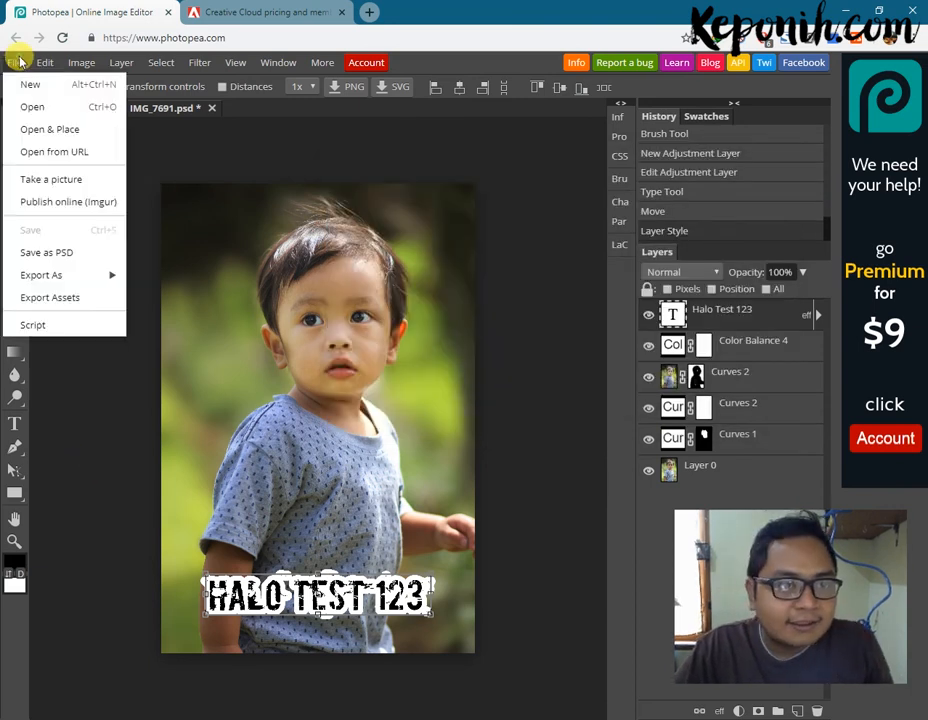
pyautogui.moveTo(99, 274)
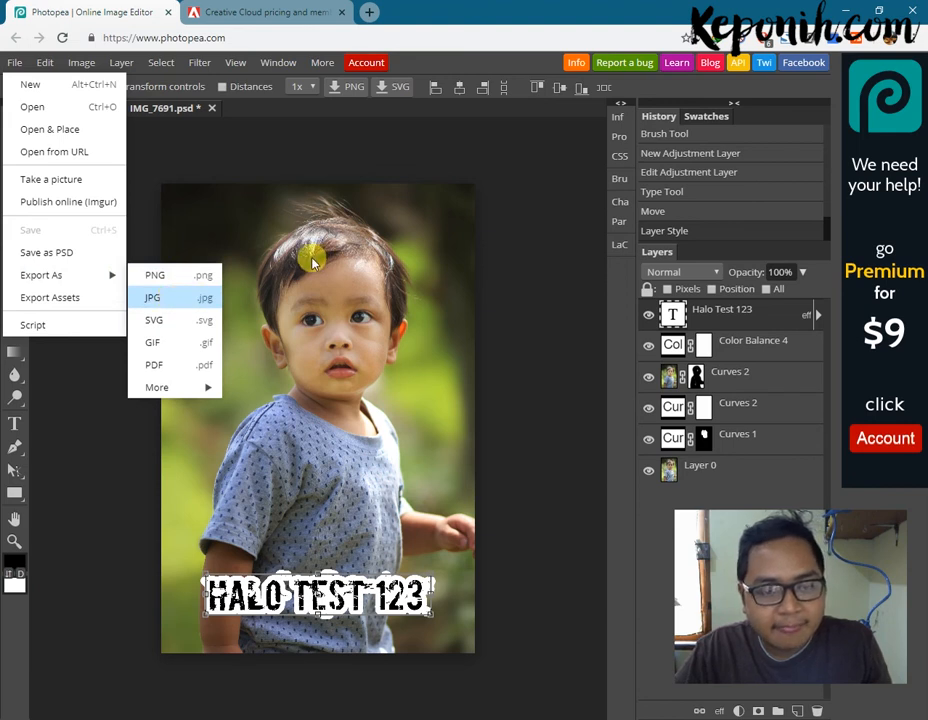
pyautogui.click(152, 297)
pyautogui.moveTo(398, 261); pyautogui.dragTo(342, 240)
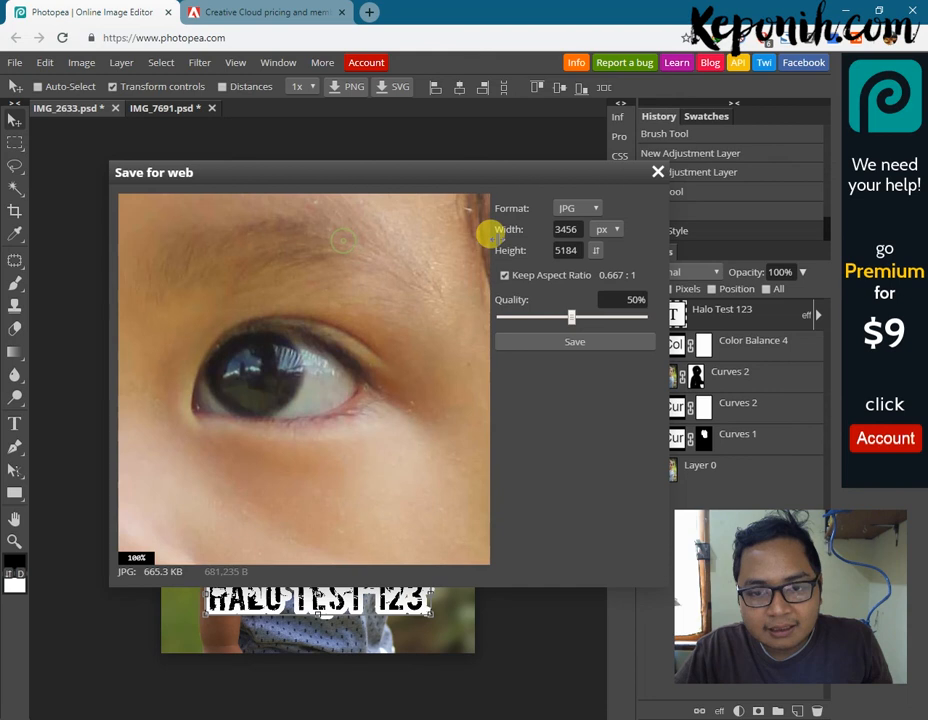
pyautogui.click(566, 236)
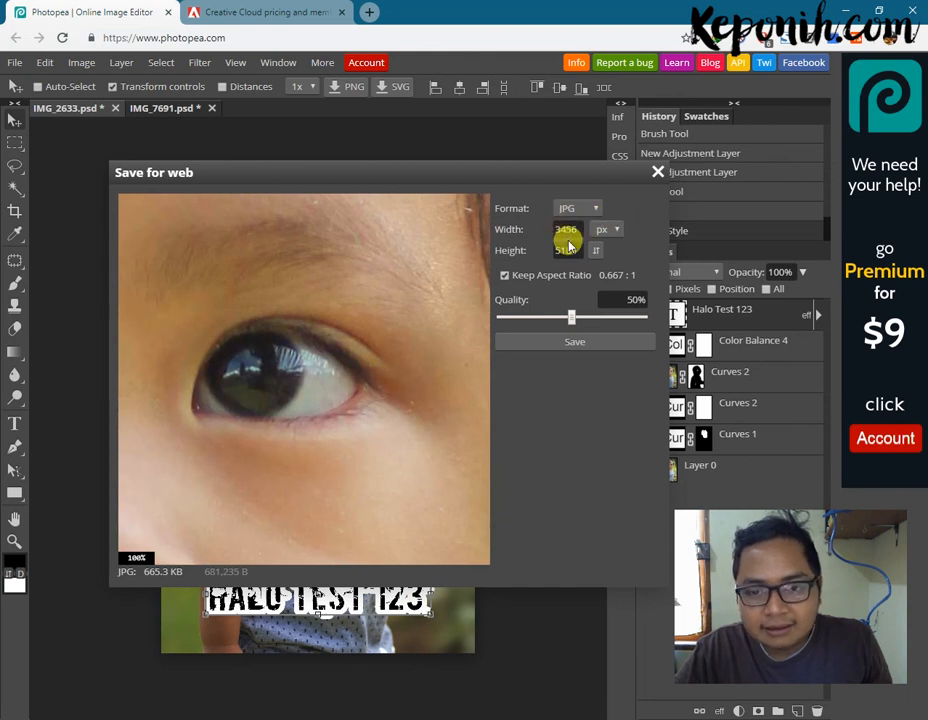
pyautogui.moveTo(414, 193); pyautogui.dragTo(515, 298)
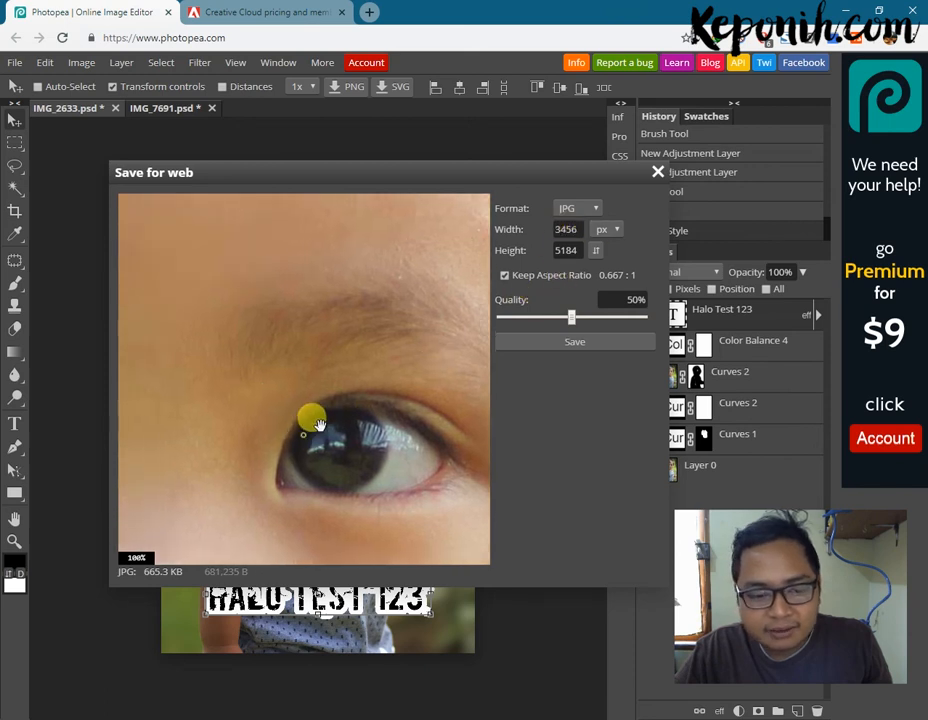
pyautogui.moveTo(316, 424); pyautogui.dragTo(341, 409)
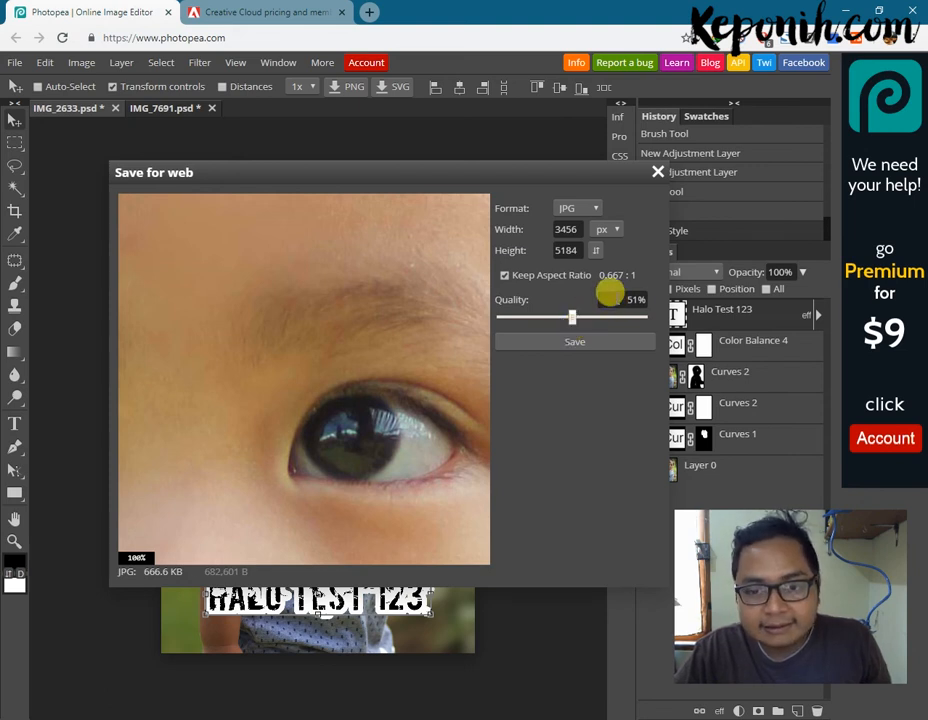
# Step: Save the exported JPG as "IMG_2633 test.jpg" in the TEST Photopea folder
pyautogui.click(576, 342)
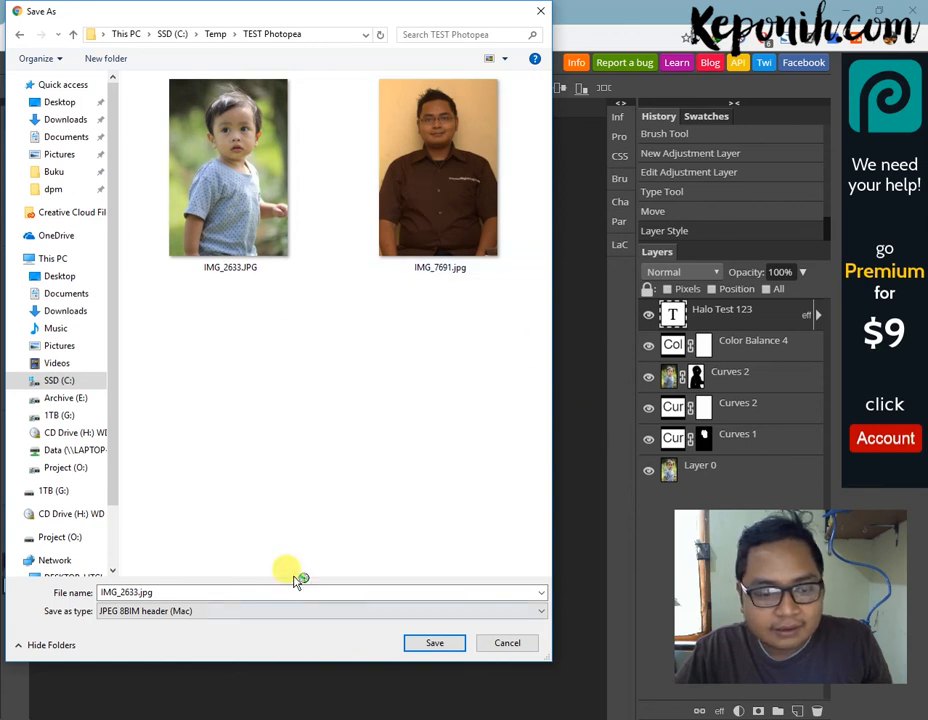
pyautogui.doubleClick(238, 586)
pyautogui.click(138, 591)
pyautogui.write('test')
pyautogui.click(435, 643)
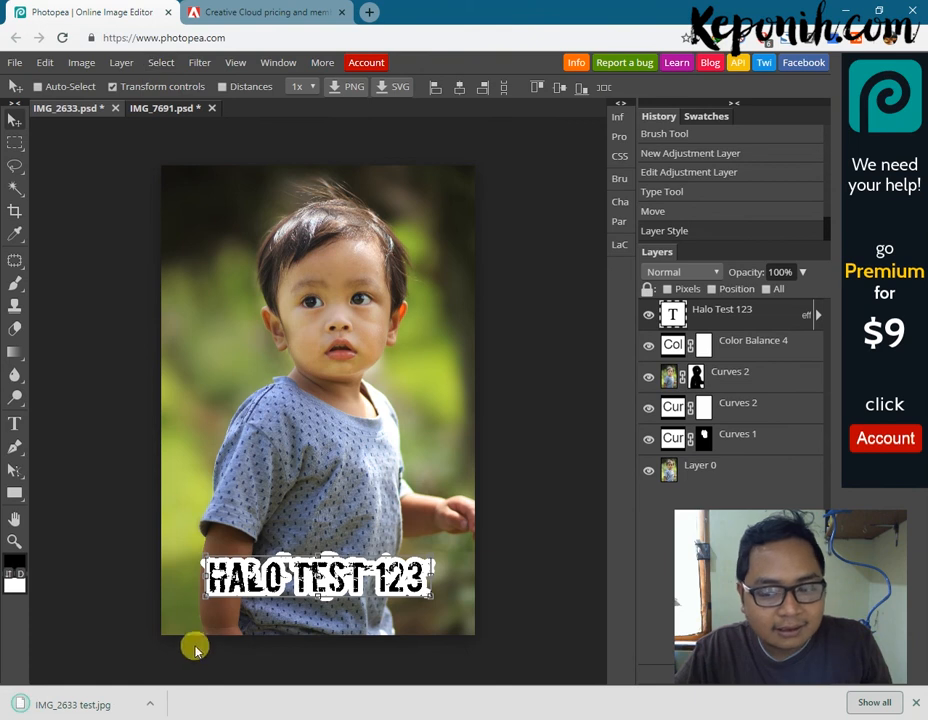
# Step: Switch to the TEST Photopea folder in File Explorer and open IMG_2633 test.jpg in Windows Photo Viewer
pyautogui.click(133, 702)
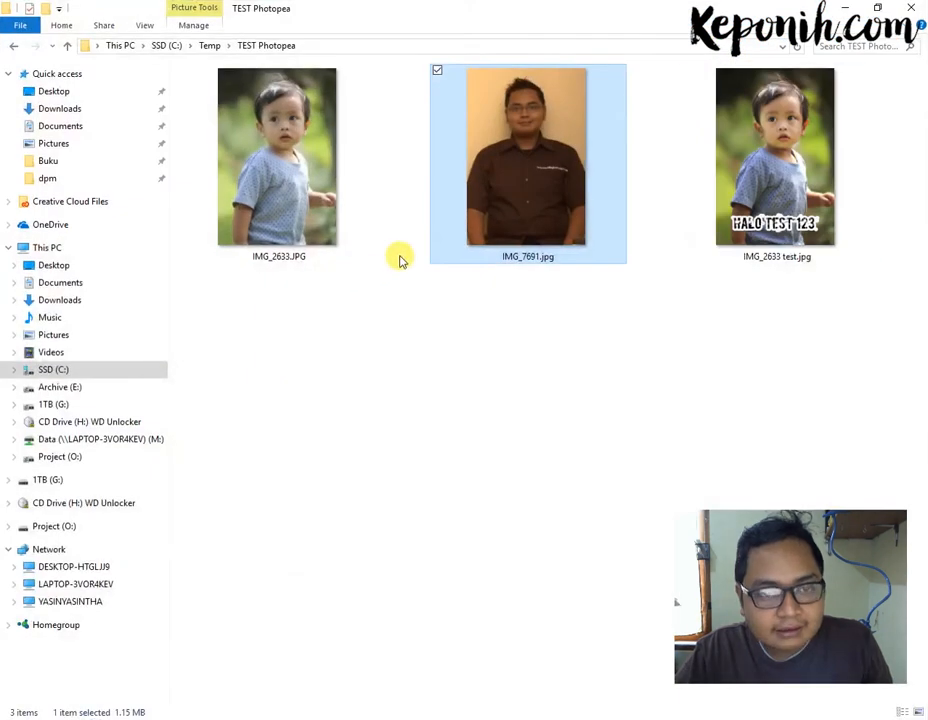
pyautogui.click(792, 207)
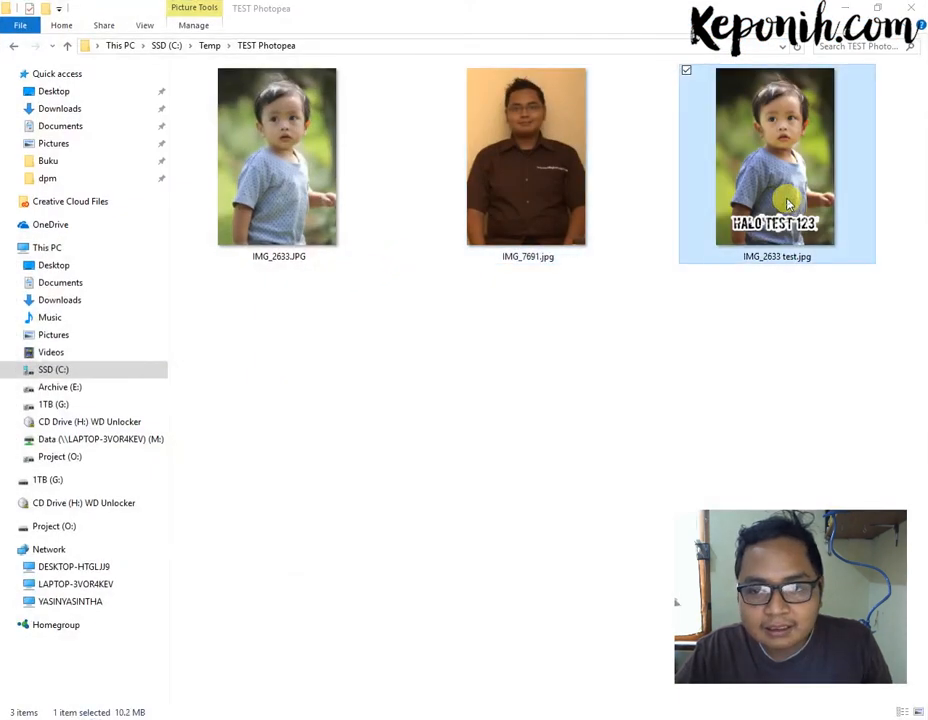
pyautogui.doubleClick(767, 193)
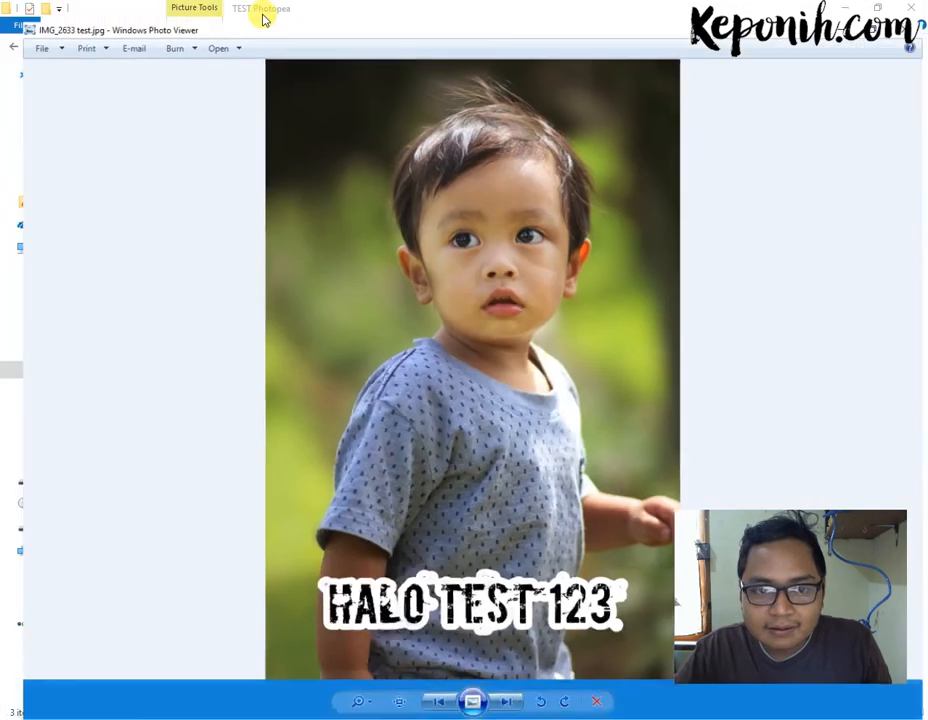
# Step: Examine the boy's face, hair and the outlined text up close in the exported photo
pyautogui.scroll(3, 490, 258)
pyautogui.scroll(5, 490, 258)
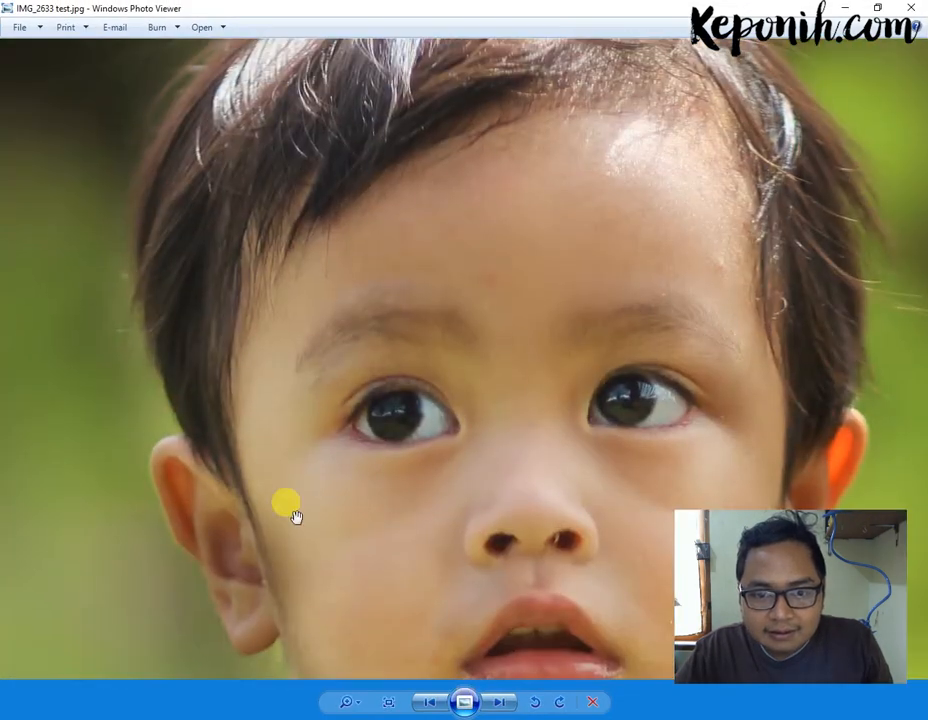
pyautogui.scroll(-8, 799, 137)
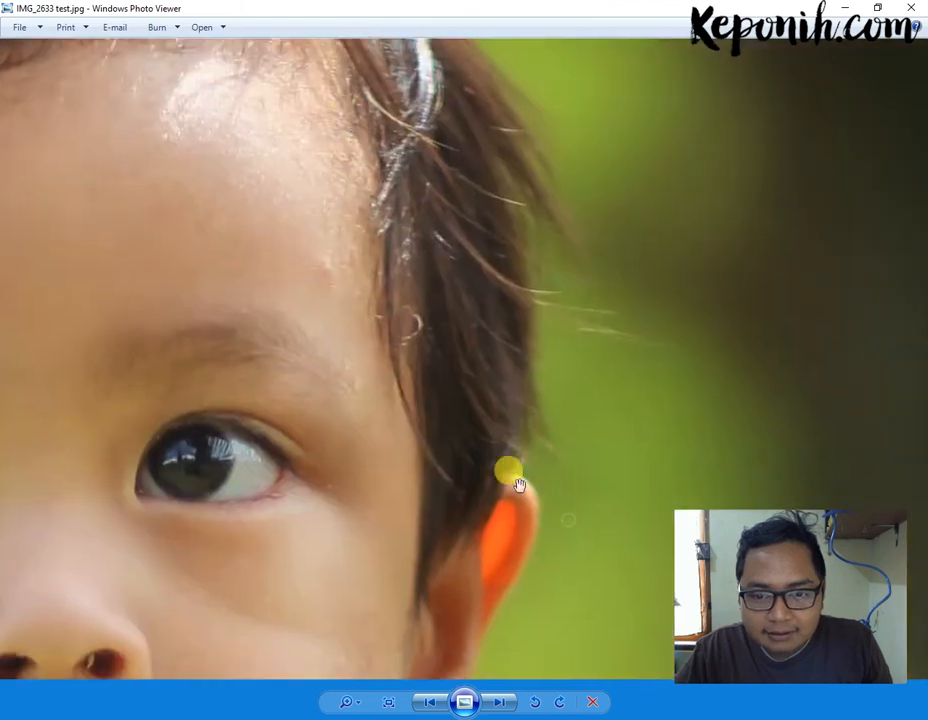
pyautogui.scroll(6, 365, 594)
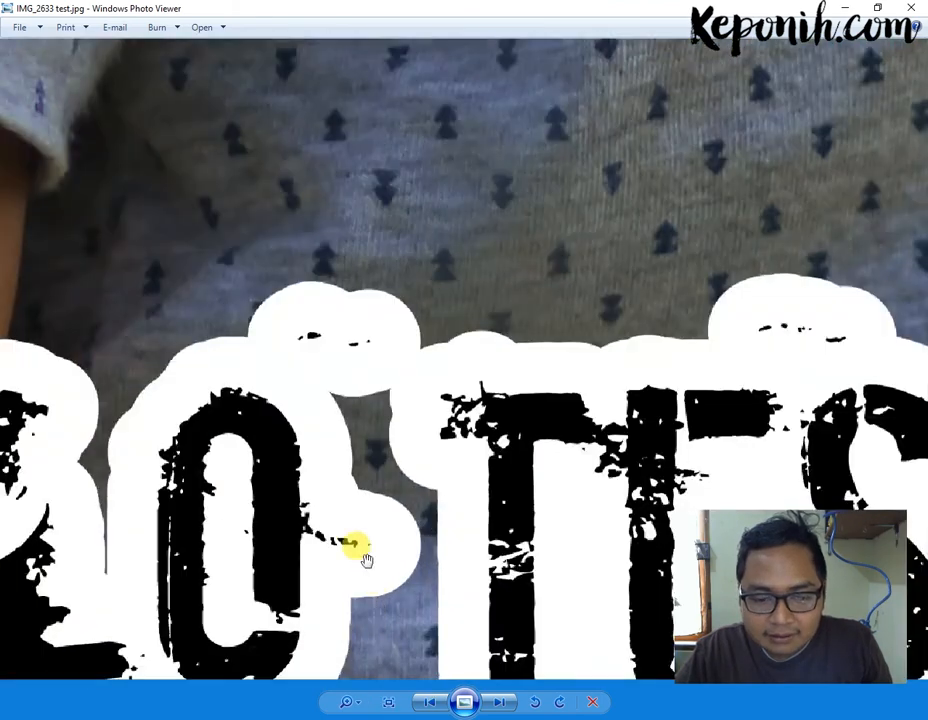
pyautogui.scroll(-8, 722, 388)
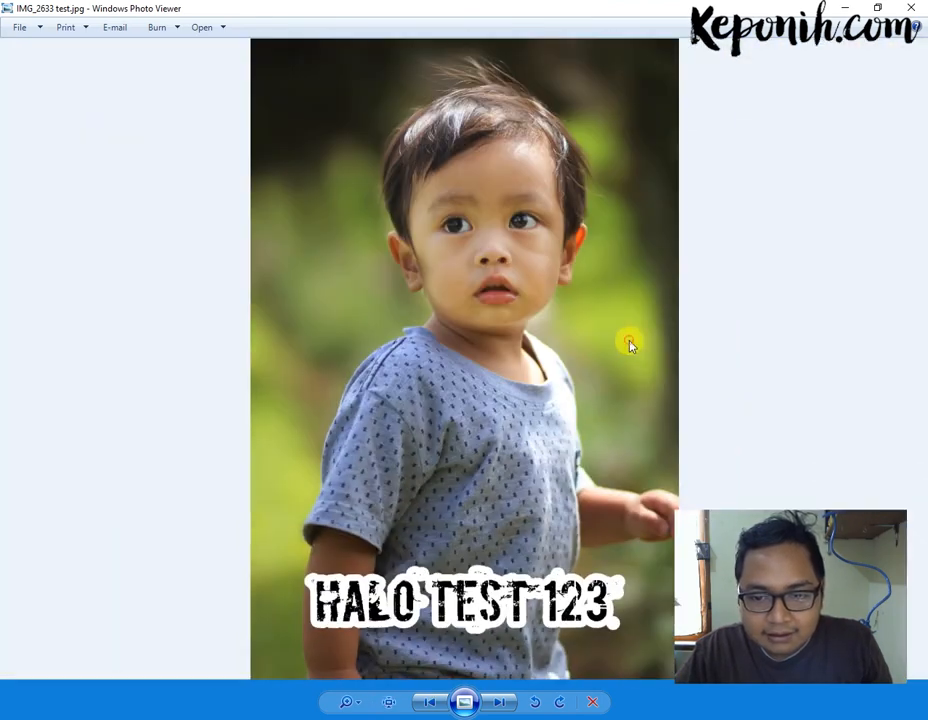
# Step: Open the properties of IMG_2633 test.jpg and examine its details, including the image dimensions and resolution
pyautogui.rightClick(489, 399)
pyautogui.click(573, 542)
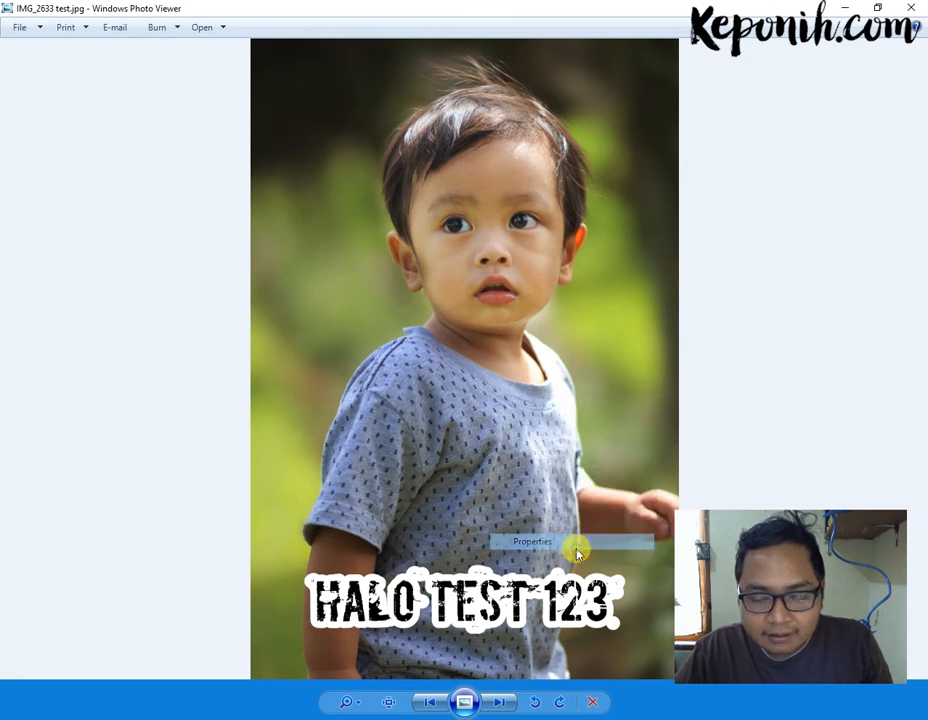
pyautogui.click(684, 381)
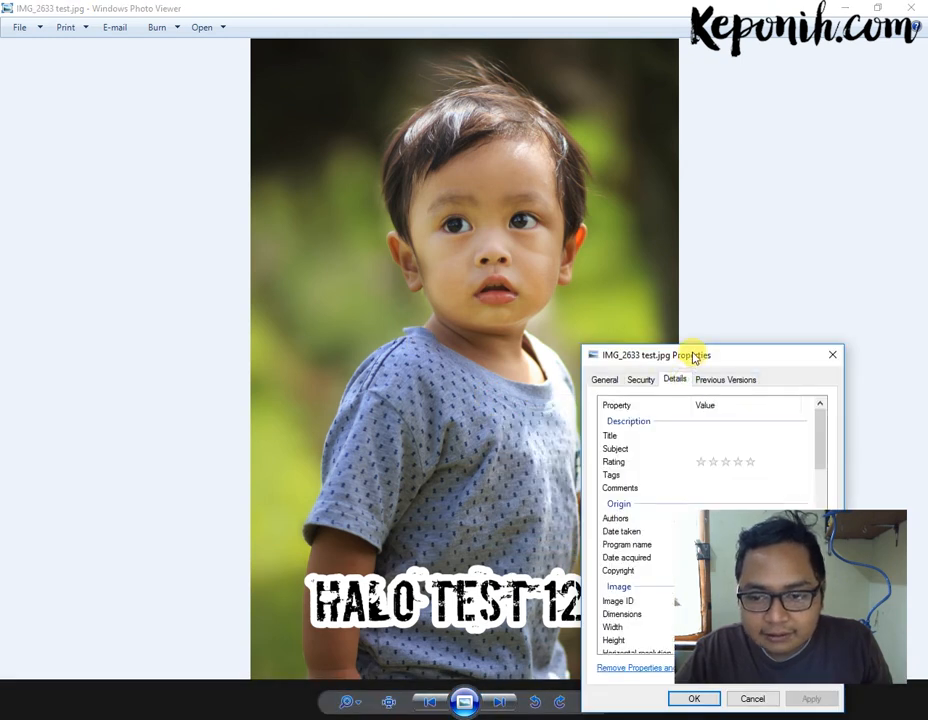
pyautogui.moveTo(693, 357); pyautogui.dragTo(296, 150)
pyautogui.scroll(-15, 280, 296)
pyautogui.scroll(8, 331, 305)
pyautogui.scroll(-12, 338, 333)
pyautogui.scroll(-4, 336, 348)
pyautogui.scroll(20, 342, 354)
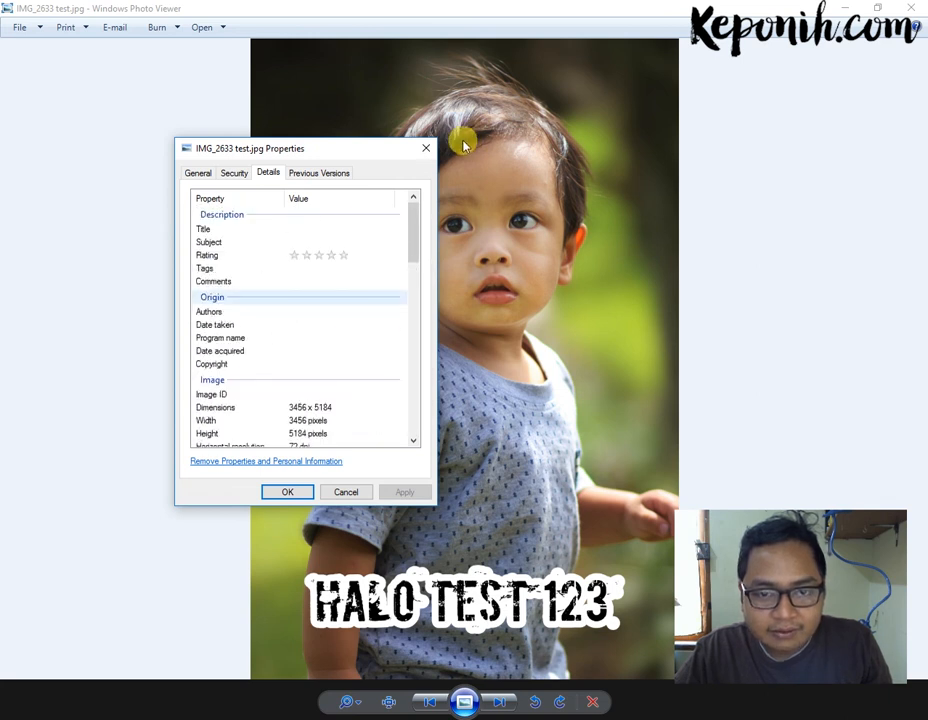
# Step: Close the file properties and the photo viewer, and switch back to Photopea in the browser
pyautogui.click(426, 148)
pyautogui.click(911, 8)
pyautogui.hotkey('alt', 'Tab')
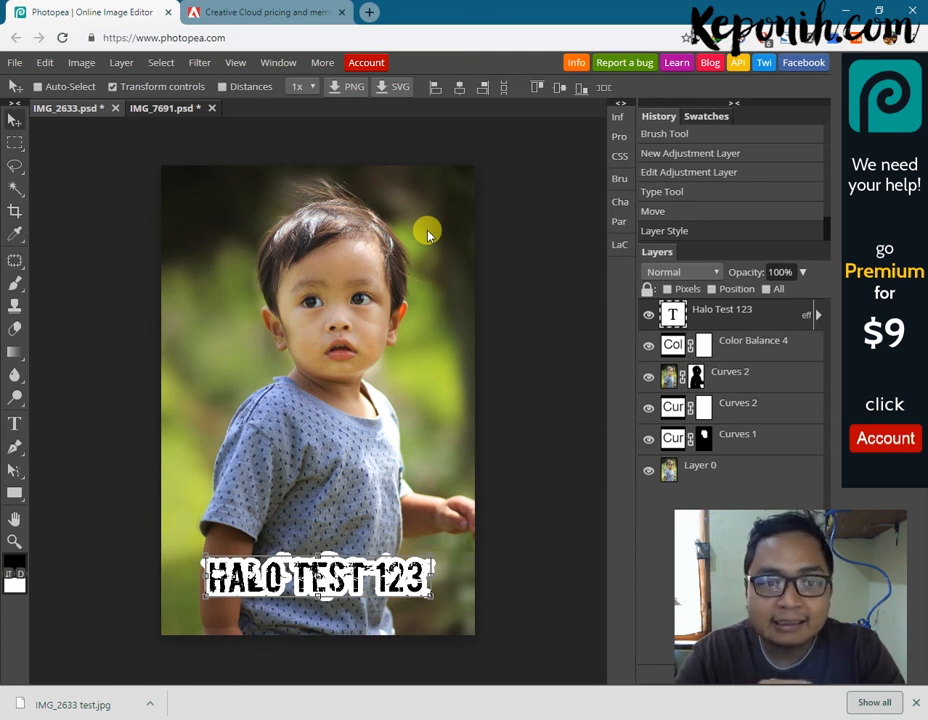
# Step: Create a new project from the FB Page Cover social preset, 1640 x 664 px with a white background
pyautogui.click(9, 63)
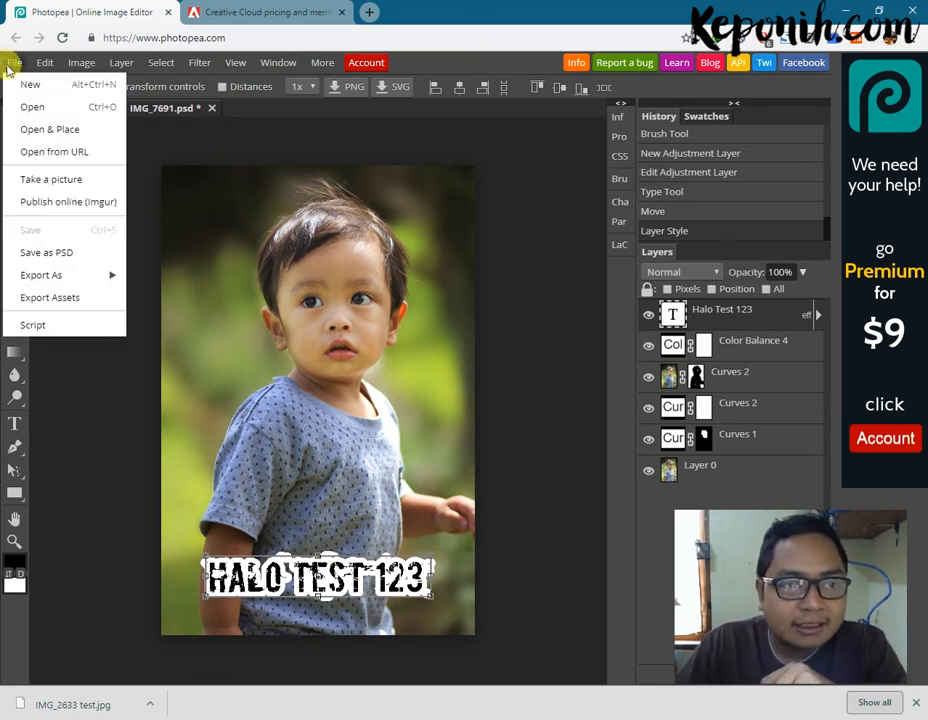
pyautogui.click(17, 85)
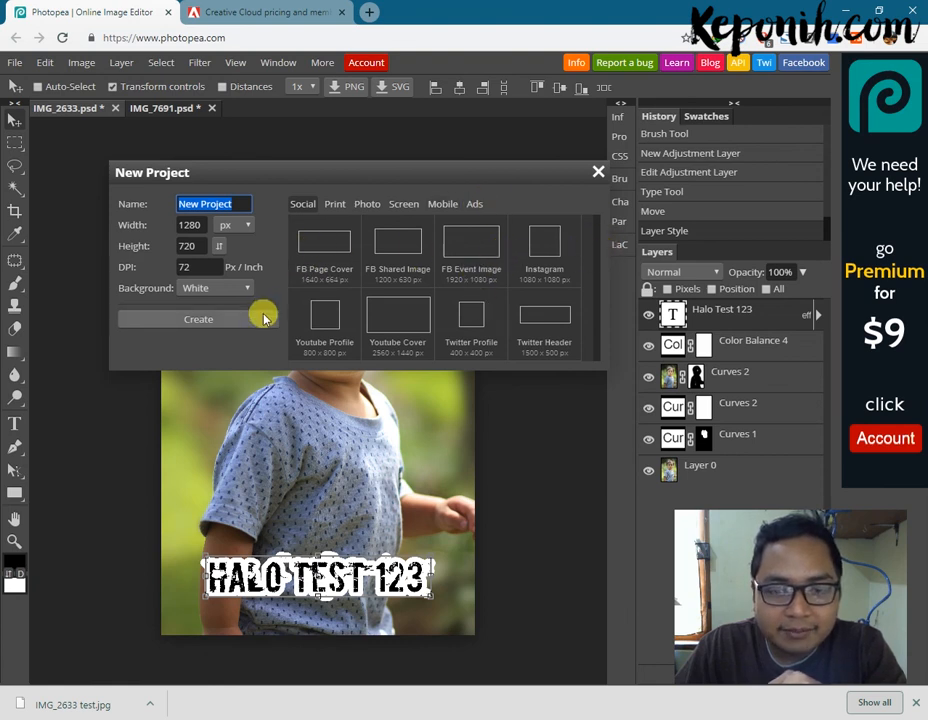
pyautogui.click(326, 243)
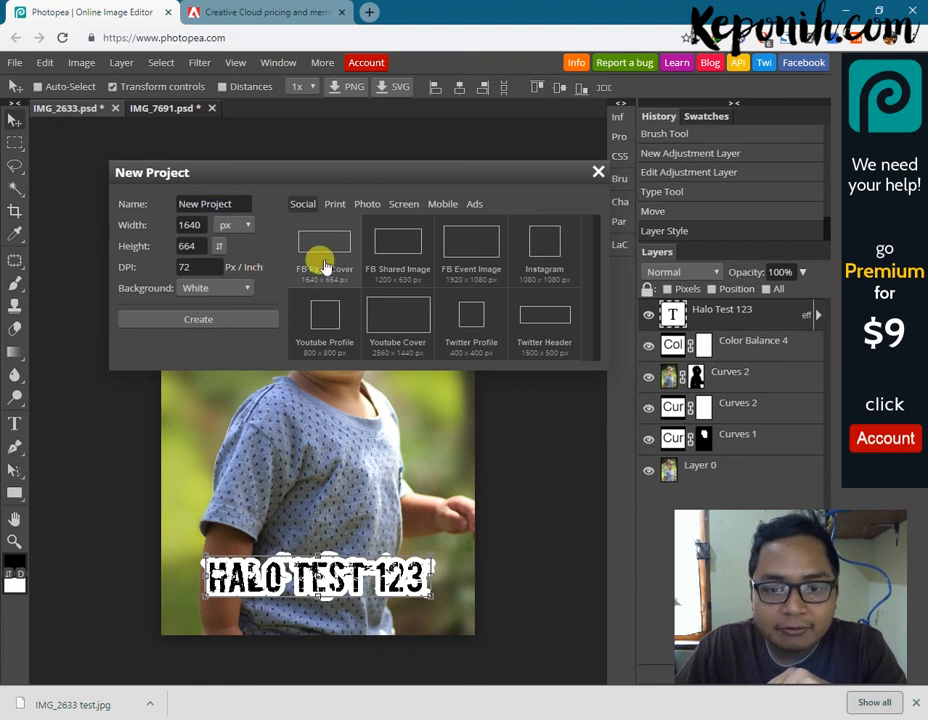
pyautogui.click(255, 318)
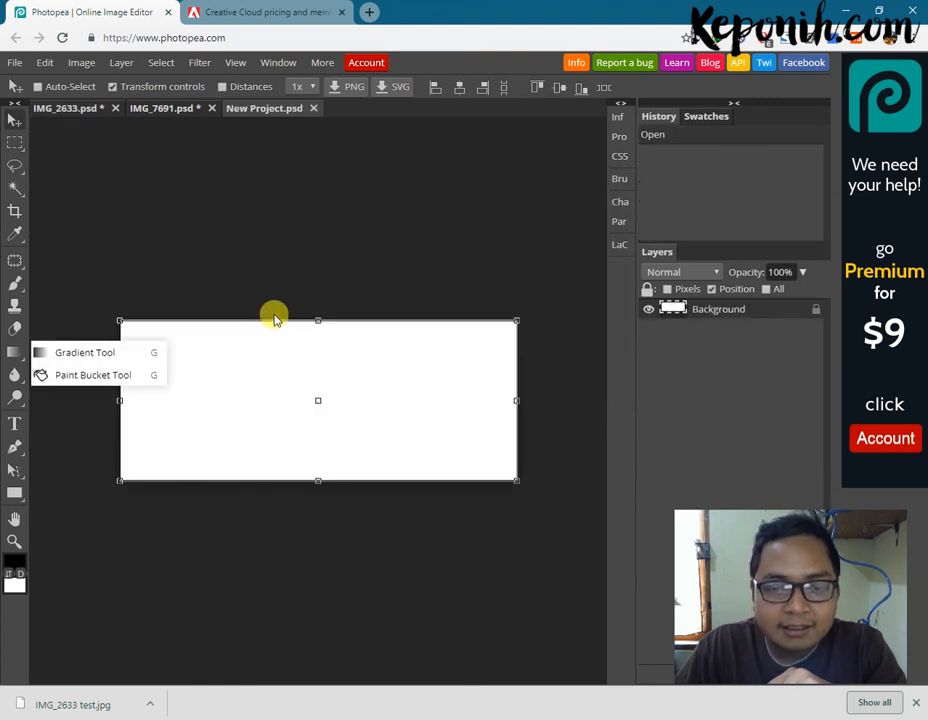
pyautogui.click(179, 200)
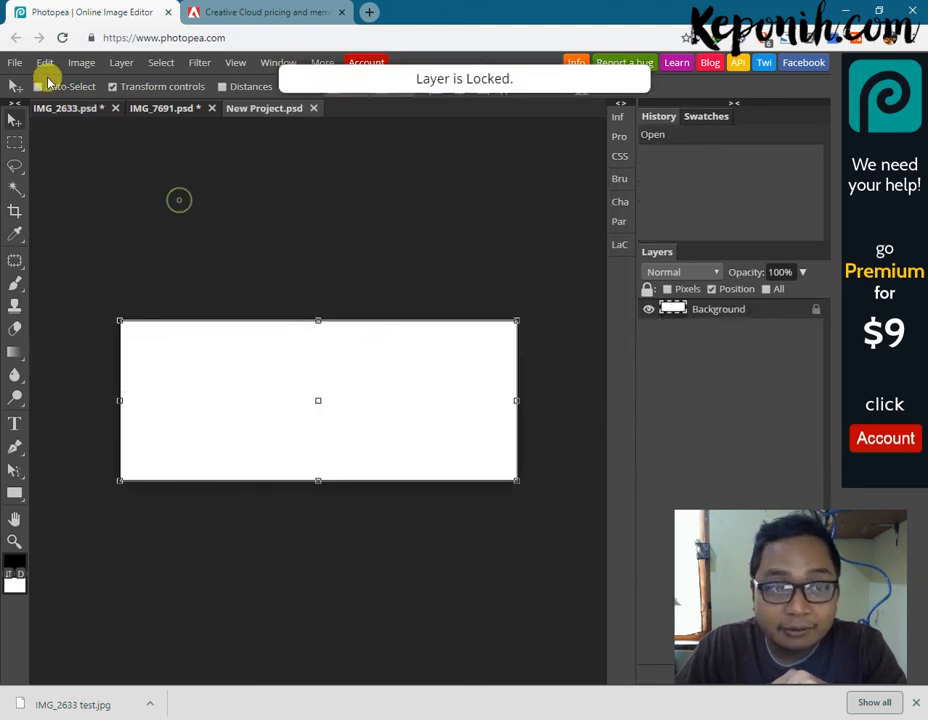
# Step: Browse the Photo, Mobile, Ads and Social size presets for a new project, close them without creating one, and return to the IMG_2633.psd document
pyautogui.click(17, 62)
pyautogui.click(18, 84)
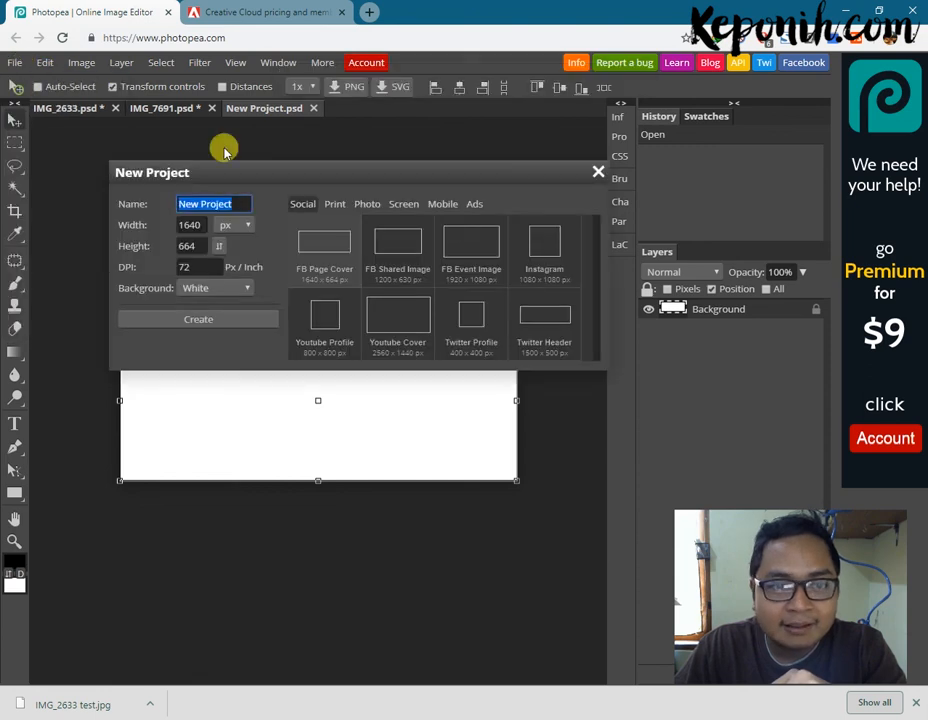
pyautogui.click(368, 206)
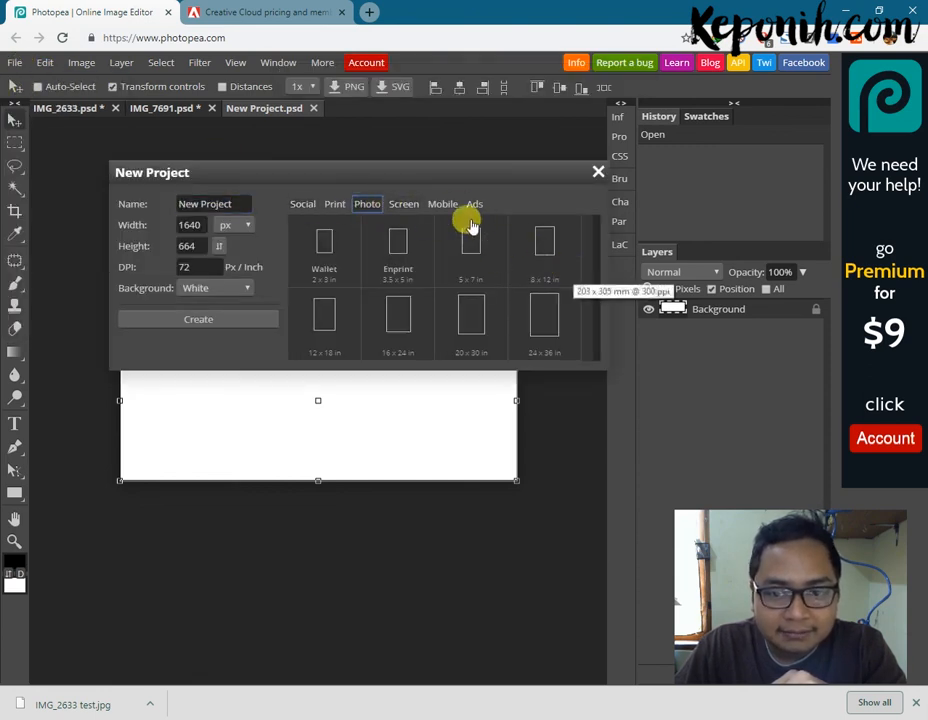
pyautogui.click(442, 204)
pyautogui.click(474, 204)
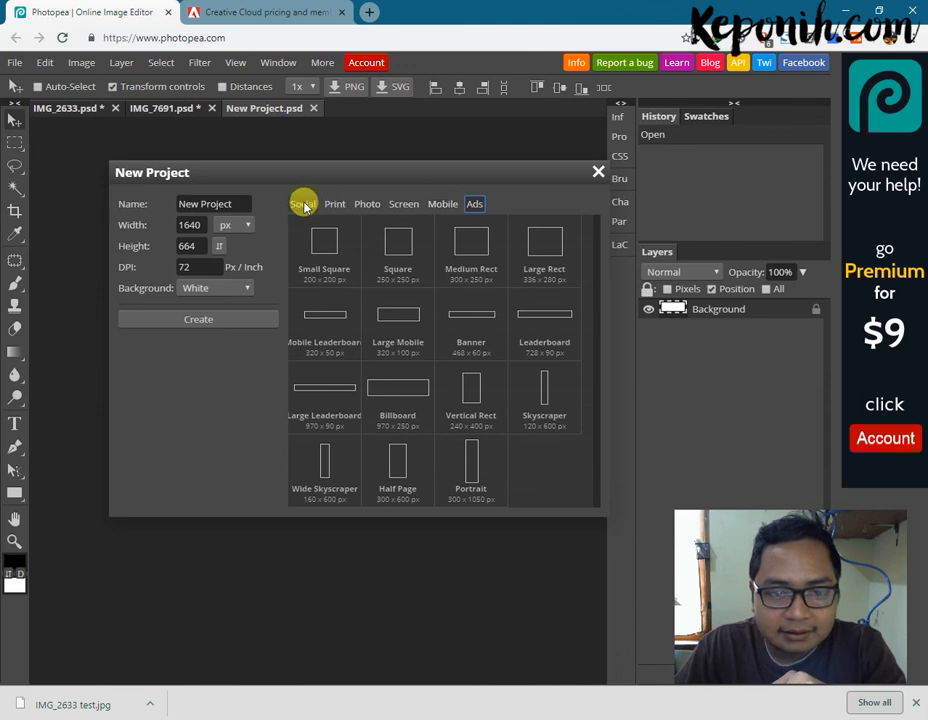
pyautogui.click(303, 204)
pyautogui.click(597, 172)
pyautogui.rightClick(15, 143)
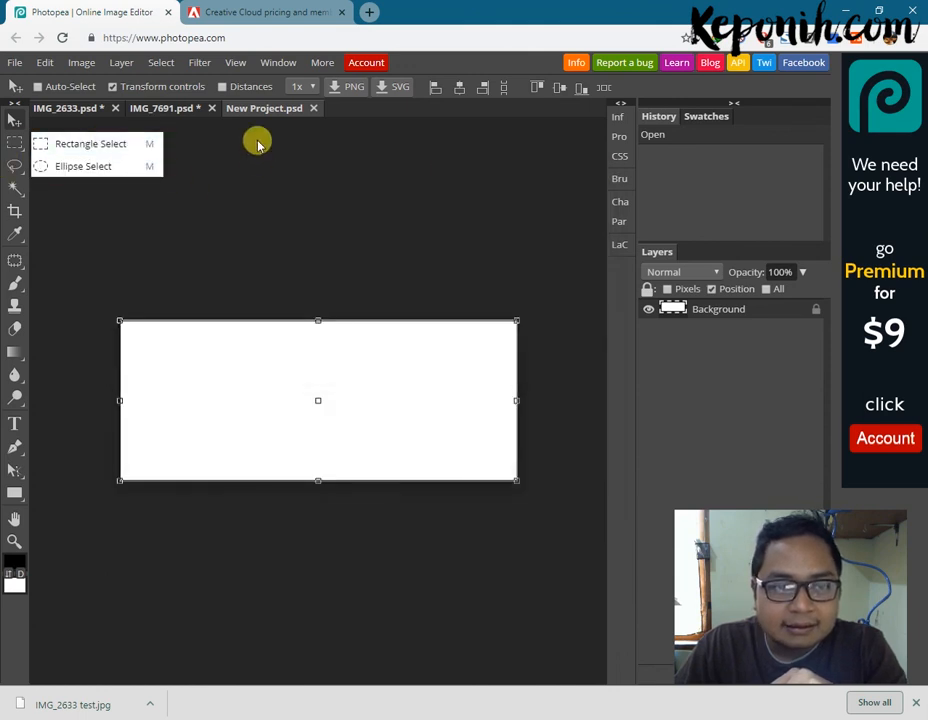
pyautogui.click(83, 107)
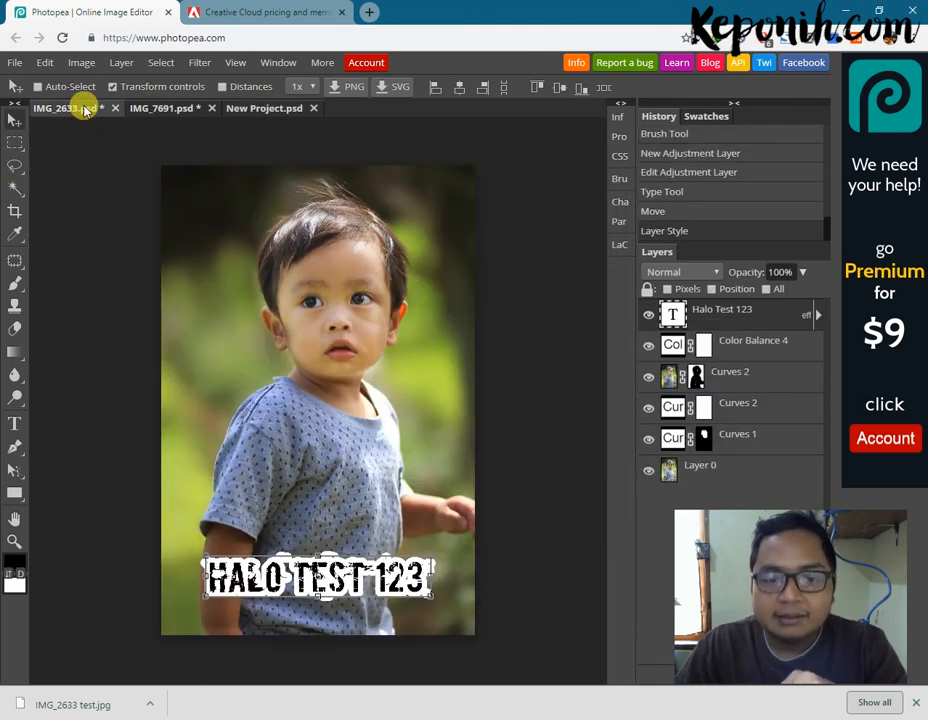